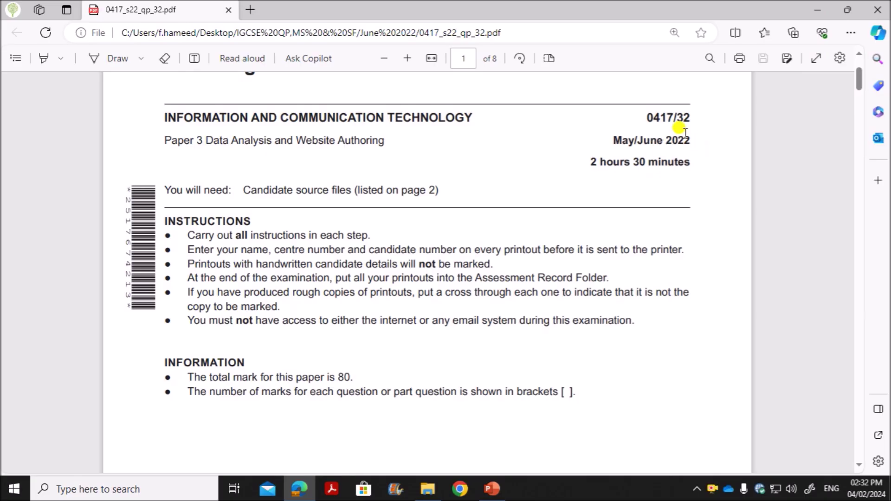
Step: Review the exam paper's source file list and Task 1 instructions, and compare the list with the June 2022-32 folder
{"action": "double_click", "coordinate": [682, 117]}
{"action": "scroll", "coordinate": [354, 284], "scroll_direction": "down", "scroll_amount": 15}
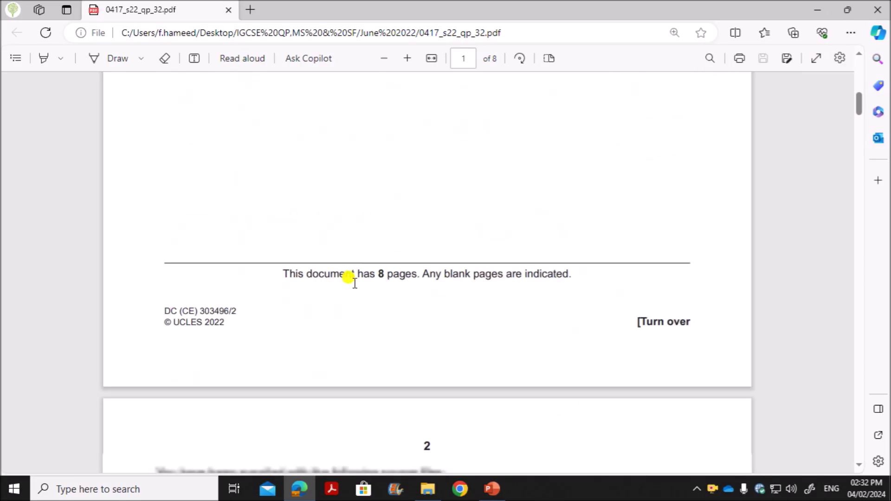
{"action": "scroll", "coordinate": [353, 285], "scroll_direction": "down", "scroll_amount": 1}
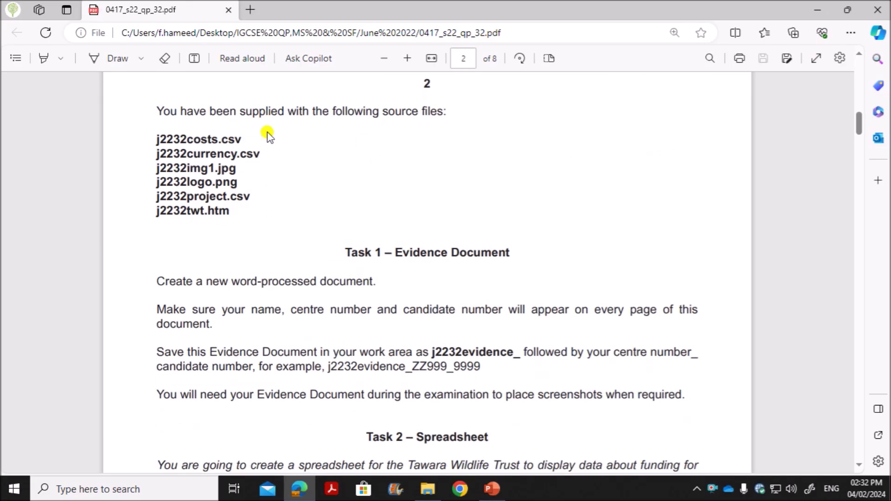
{"action": "left_click", "coordinate": [428, 489]}
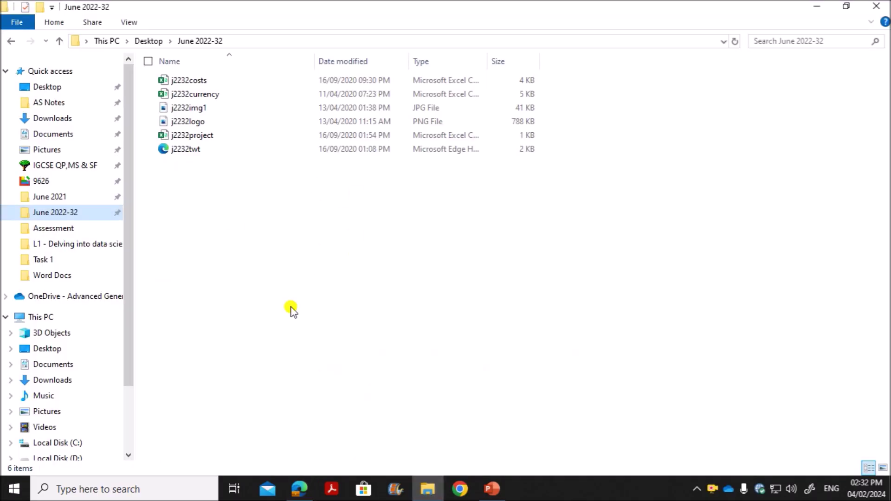
{"action": "left_click", "coordinate": [301, 488]}
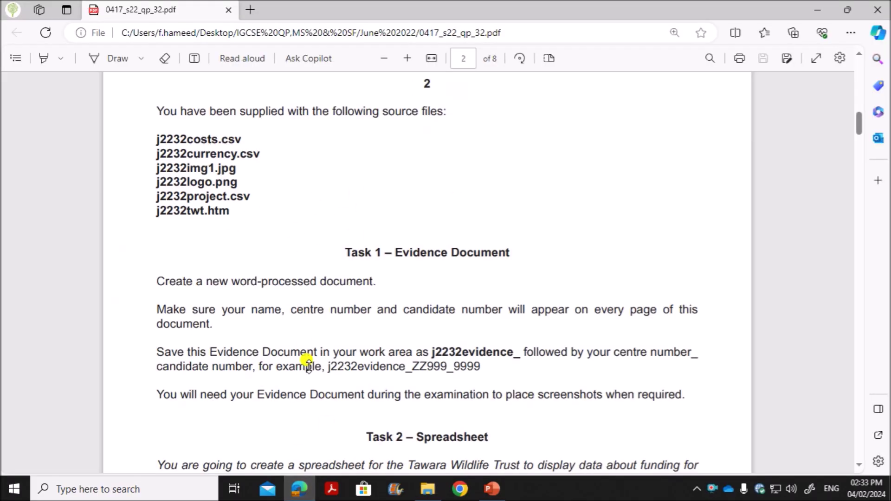
{"action": "scroll", "coordinate": [309, 349], "scroll_direction": "down", "scroll_amount": 1}
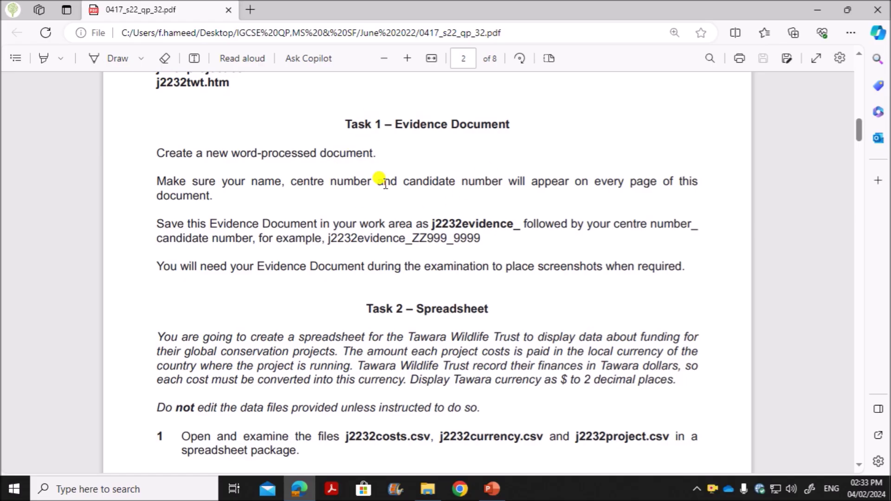
Step: Open Word with a new blank document, checking the required evidence file name in the exam paper
{"action": "left_click", "coordinate": [177, 487]}
{"action": "type", "text": "word"}
{"action": "left_click", "coordinate": [160, 135]}
{"action": "left_click_drag", "start_coordinate": [424, 218], "coordinate": [516, 219]}
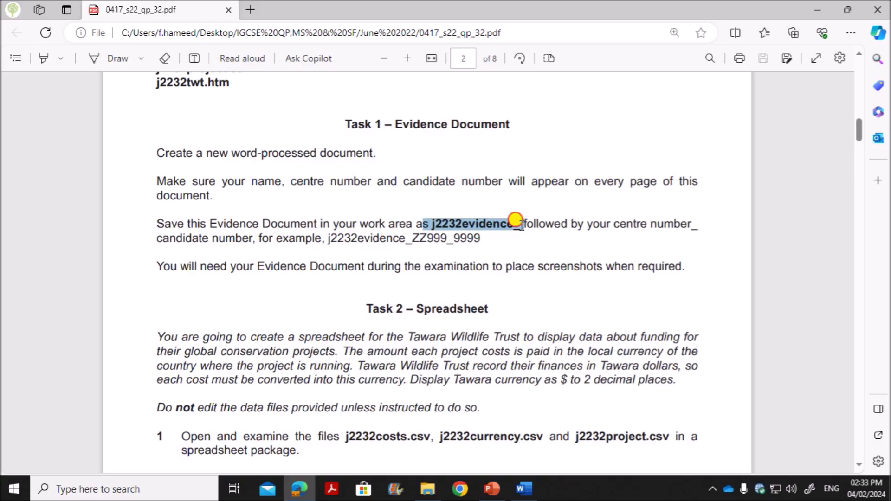
{"action": "left_click", "coordinate": [524, 489]}
{"action": "left_click", "coordinate": [175, 136]}
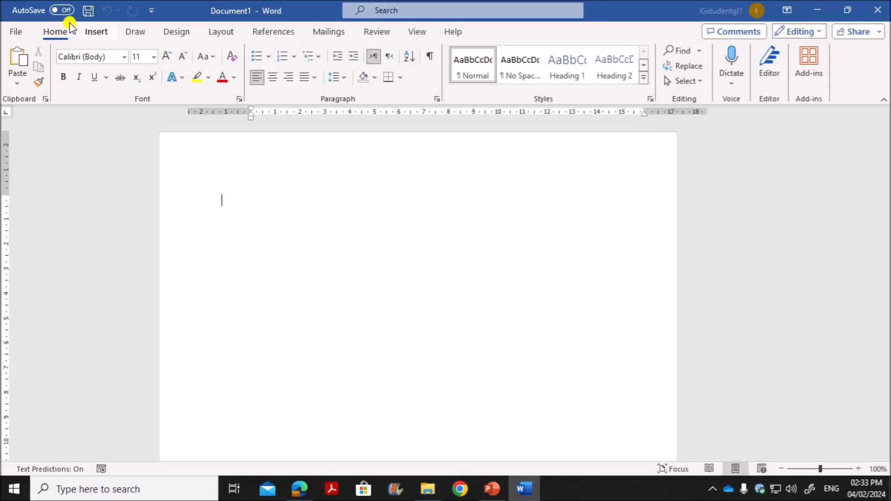
Step: Save the blank document in the June 2022-32 folder as j2232evidence_ followed by the centre number and candidate number
{"action": "left_click", "coordinate": [17, 30]}
{"action": "left_click", "coordinate": [27, 238]}
{"action": "left_click", "coordinate": [142, 289]}
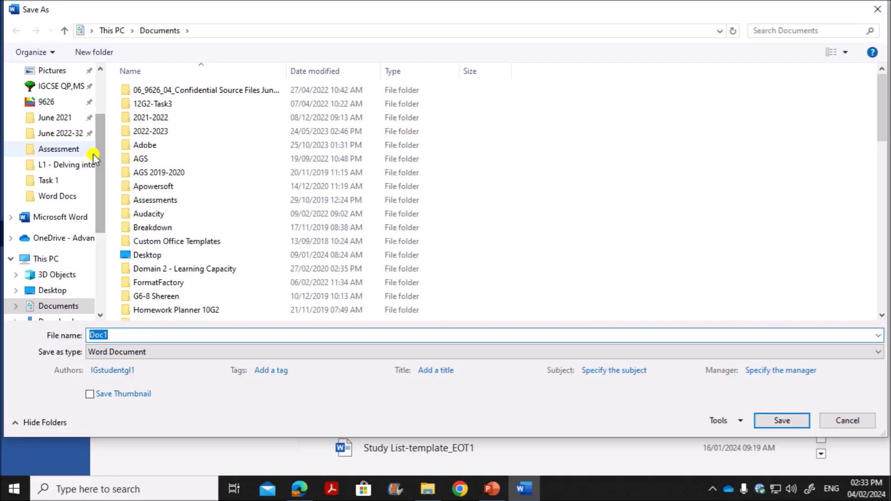
{"action": "left_click", "coordinate": [60, 133]}
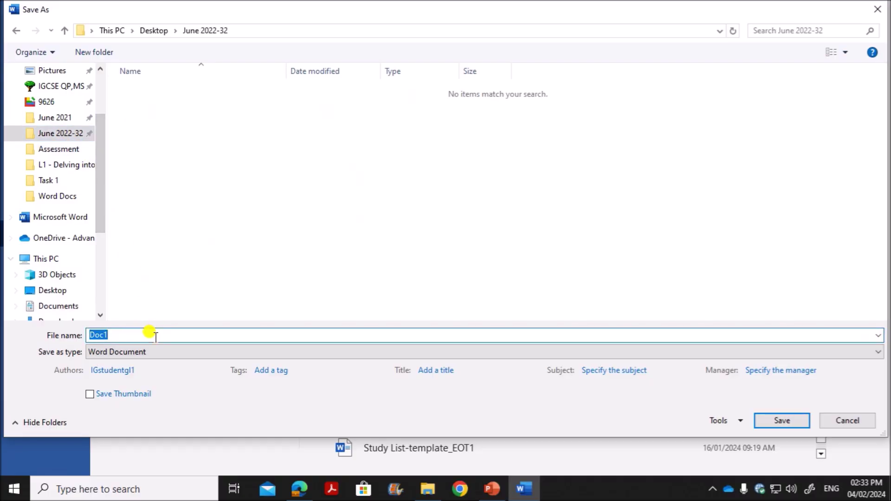
{"action": "type", "text": "s j2232evidence_"}
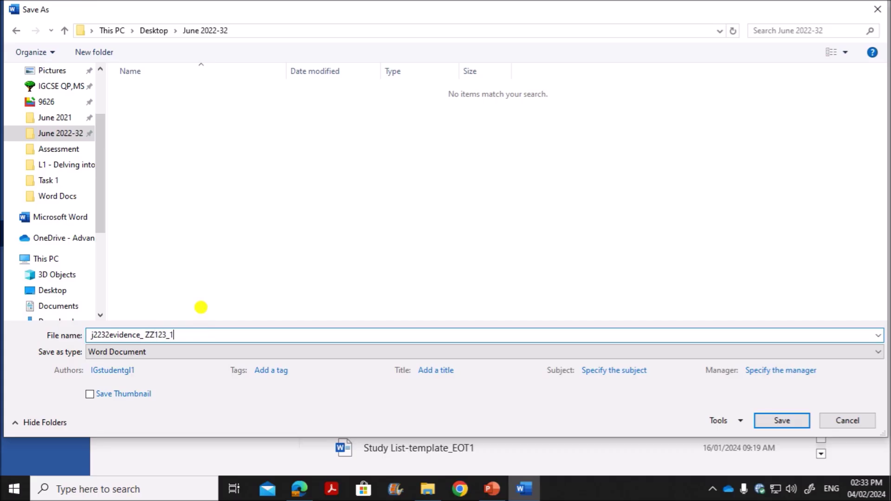
{"action": "left_click", "coordinate": [772, 420]}
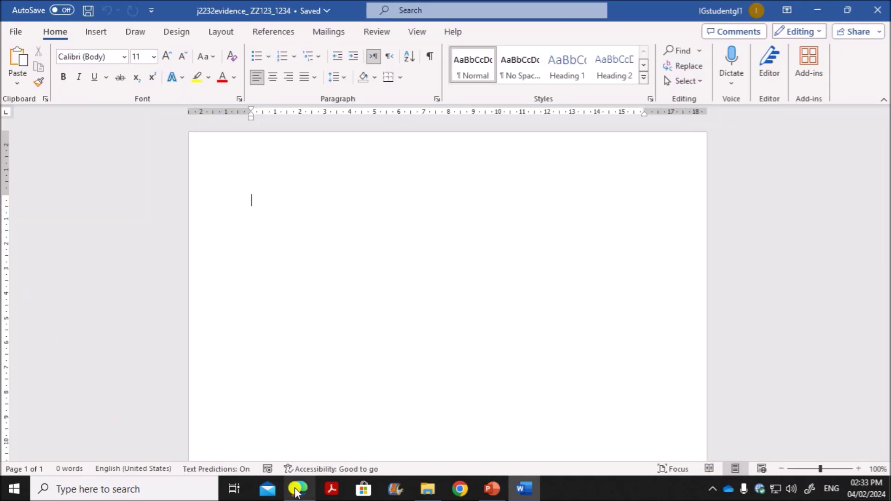
Step: Add a blank-style header to the evidence document containing the name, centre number and candidate number, separated by commas
{"action": "left_click", "coordinate": [99, 32]}
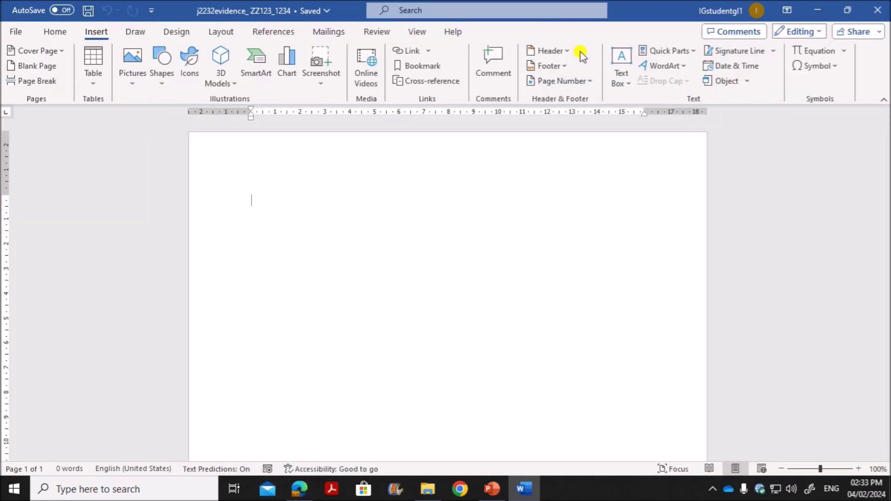
{"action": "left_click", "coordinate": [553, 52]}
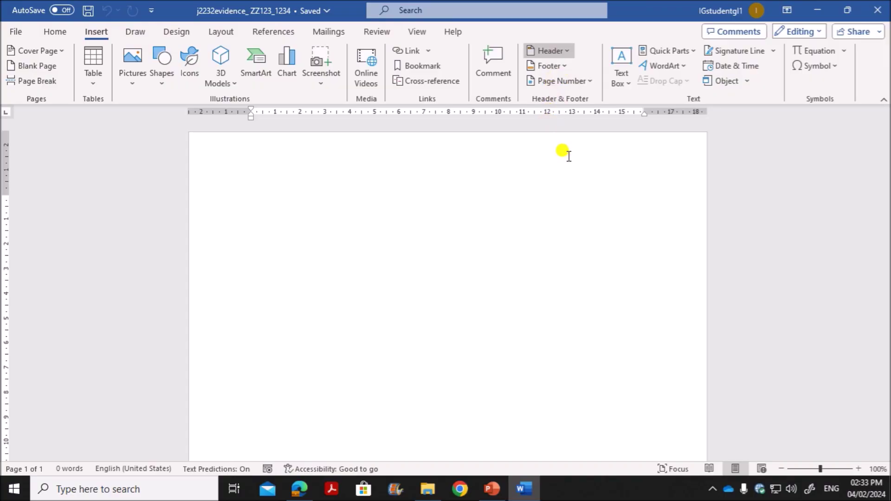
{"action": "left_click", "coordinate": [572, 118]}
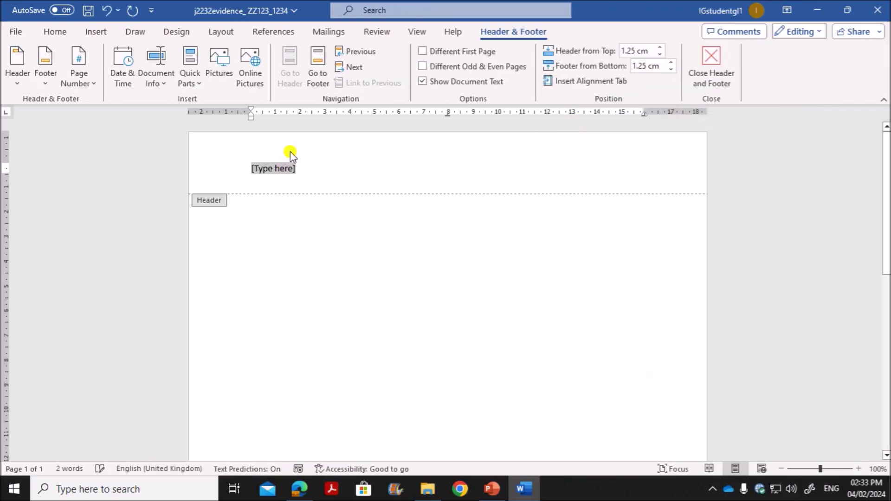
{"action": "type", "text": "Name,ZZ123,1234"}
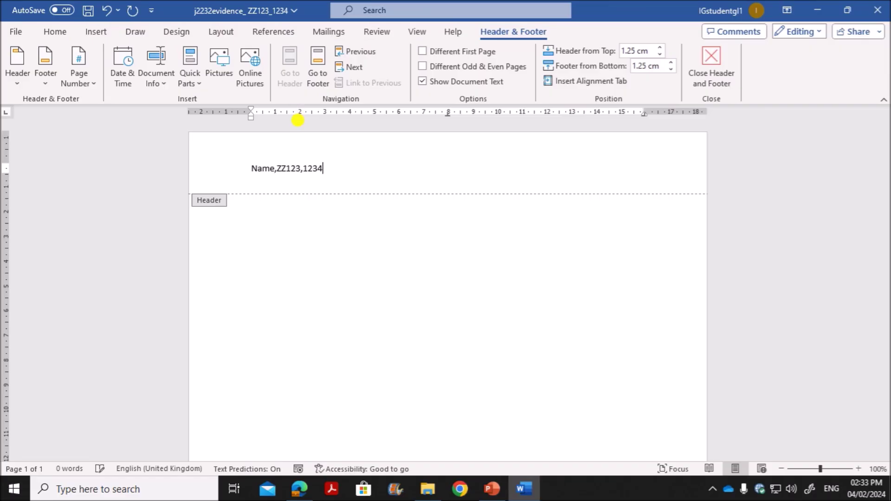
{"action": "left_click", "coordinate": [708, 72]}
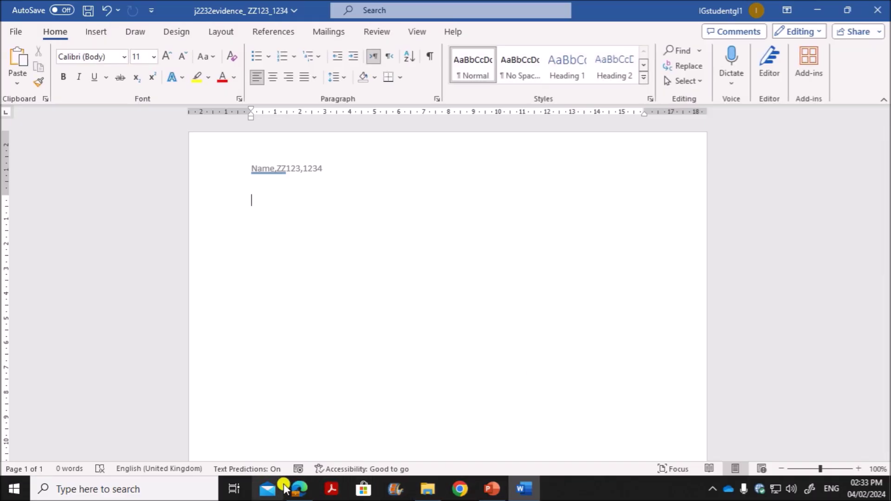
Step: Read the Task 2 spreadsheet instructions in the exam paper, including the Tawara currency format and questions 1 to 4
{"action": "left_click", "coordinate": [285, 488]}
{"action": "scroll", "coordinate": [319, 325], "scroll_direction": "down", "scroll_amount": 3}
{"action": "scroll", "coordinate": [316, 290], "scroll_direction": "down", "scroll_amount": 3}
{"action": "scroll", "coordinate": [362, 250], "scroll_direction": "up", "scroll_amount": 3}
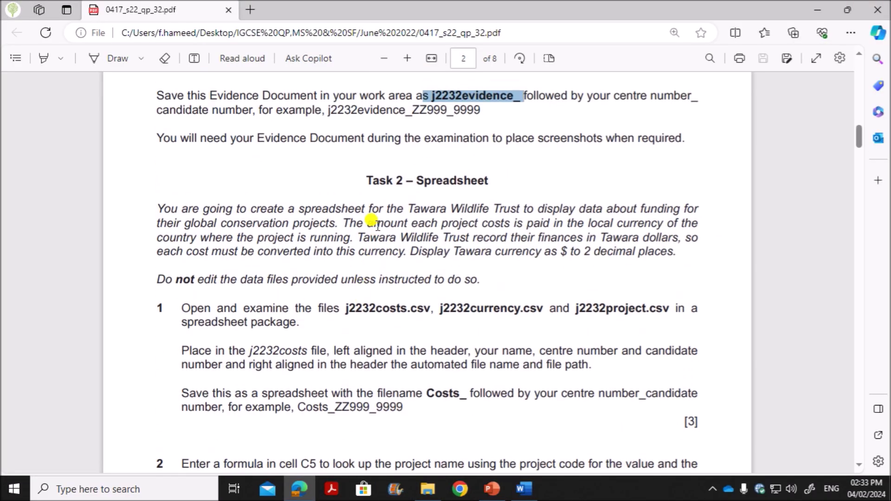
{"action": "left_click_drag", "start_coordinate": [370, 180], "coordinate": [500, 181]}
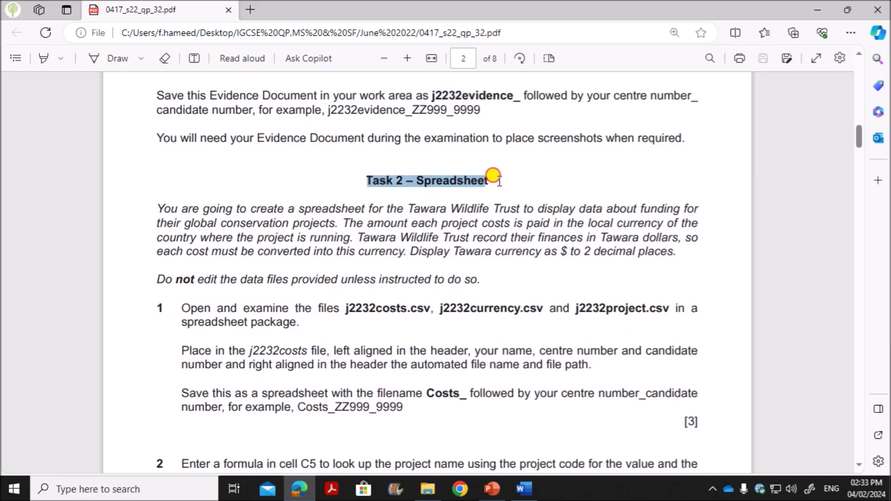
{"action": "left_click", "coordinate": [407, 210]}
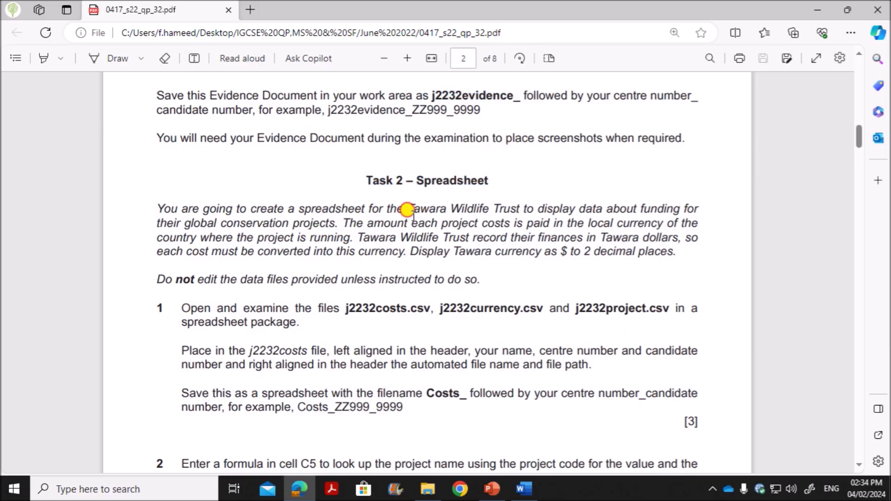
{"action": "left_click_drag", "start_coordinate": [400, 246], "coordinate": [676, 248]}
{"action": "scroll", "coordinate": [446, 336], "scroll_direction": "down", "scroll_amount": 2}
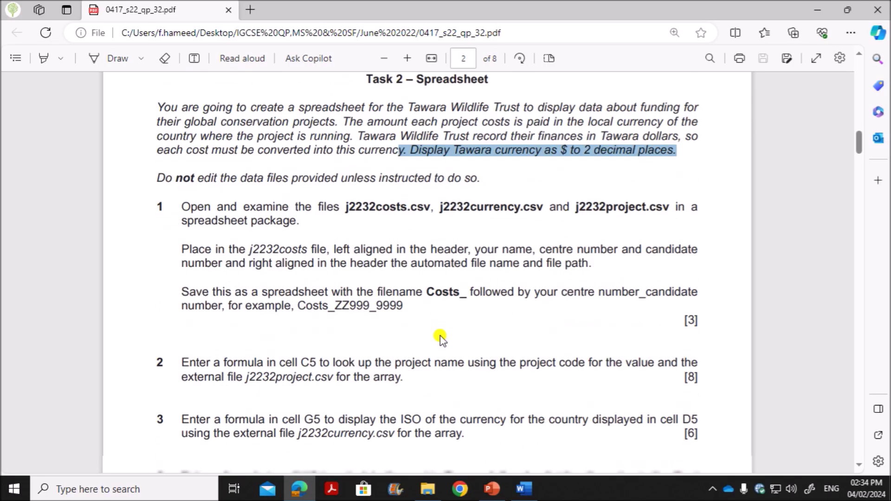
{"action": "scroll", "coordinate": [440, 338], "scroll_direction": "down", "scroll_amount": 2}
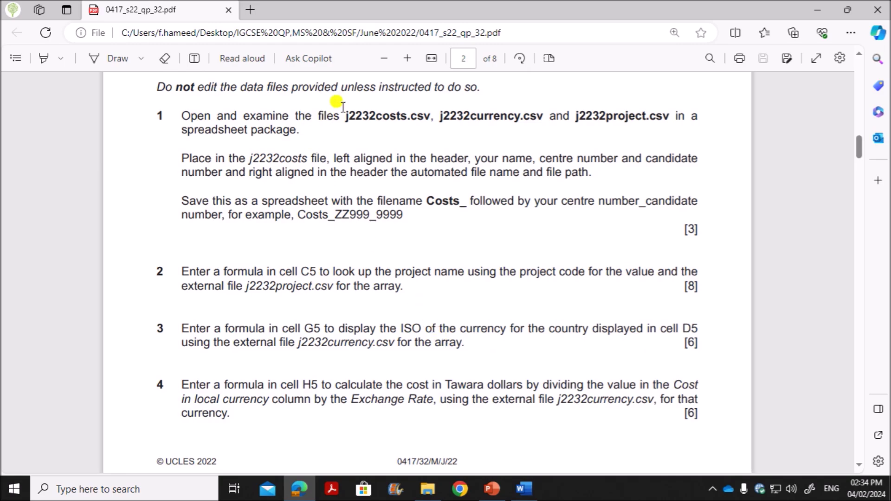
Step: Open the source files j2232costs, j2232currency and j2232project from the June 2022-32 folder in Excel
{"action": "left_click", "coordinate": [428, 489]}
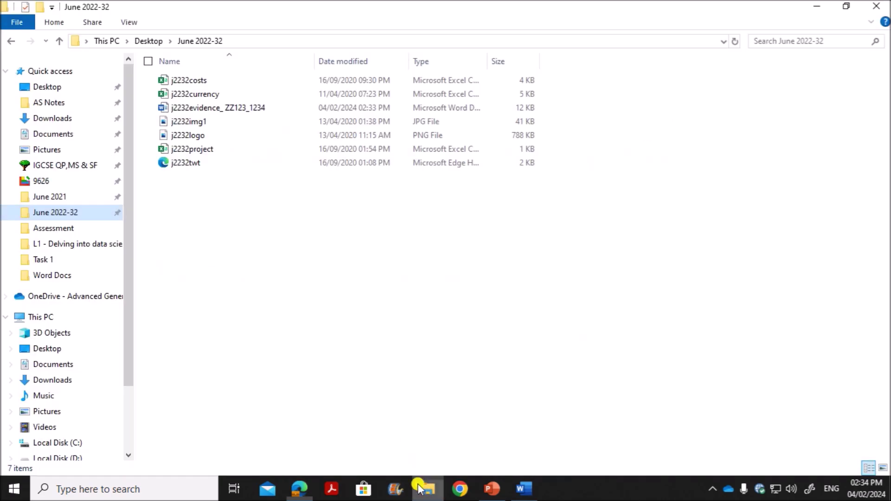
{"action": "left_click", "coordinate": [218, 86]}
{"action": "left_click", "coordinate": [218, 95]}
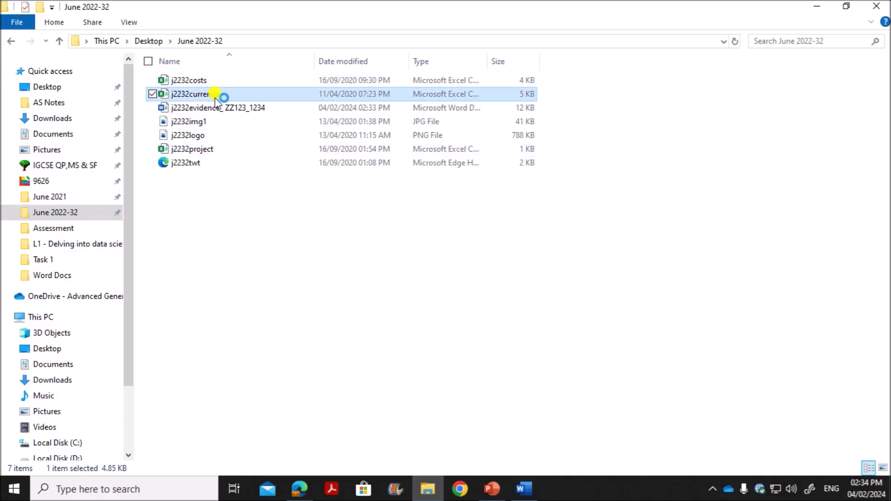
{"action": "left_click", "coordinate": [202, 149]}
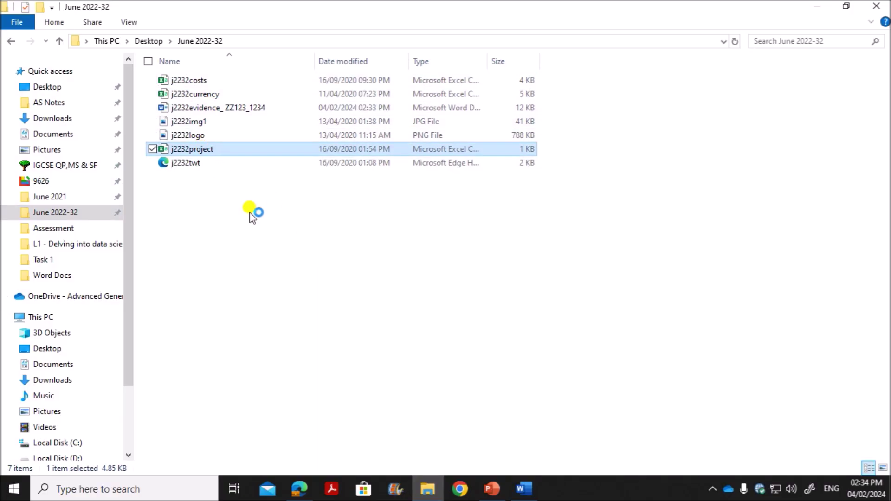
{"action": "mouse_move", "coordinate": [299, 489]}
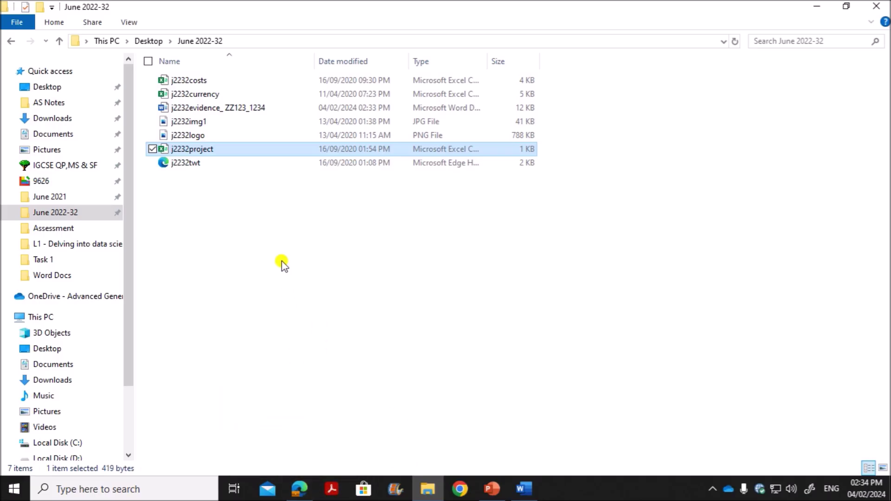
{"action": "double_click", "coordinate": [190, 80]}
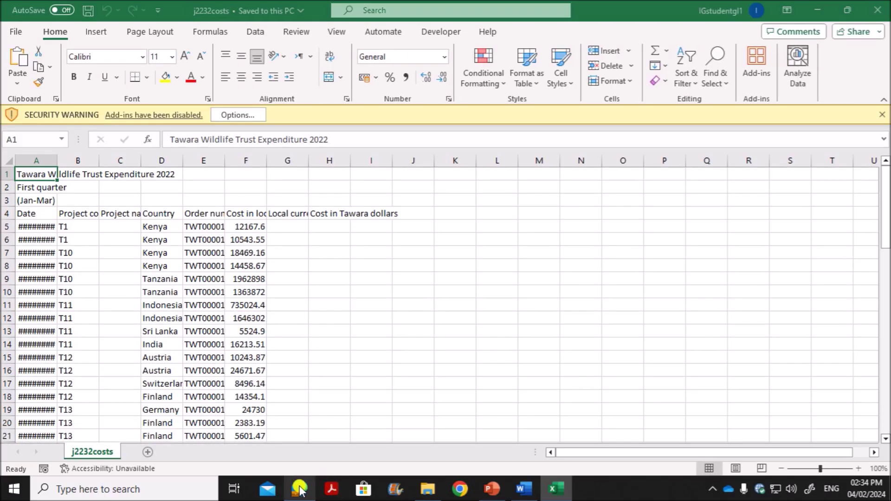
Step: Following question 1, enter the name, centre number and candidate number in the left header section of the j2232costs sheet
{"action": "left_click", "coordinate": [301, 488]}
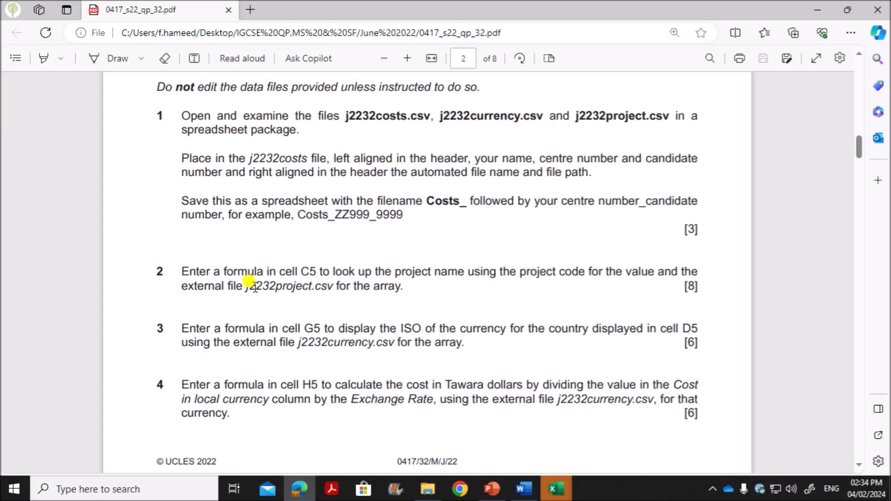
{"action": "left_click_drag", "start_coordinate": [274, 159], "coordinate": [674, 158]}
{"action": "left_click", "coordinate": [557, 489]}
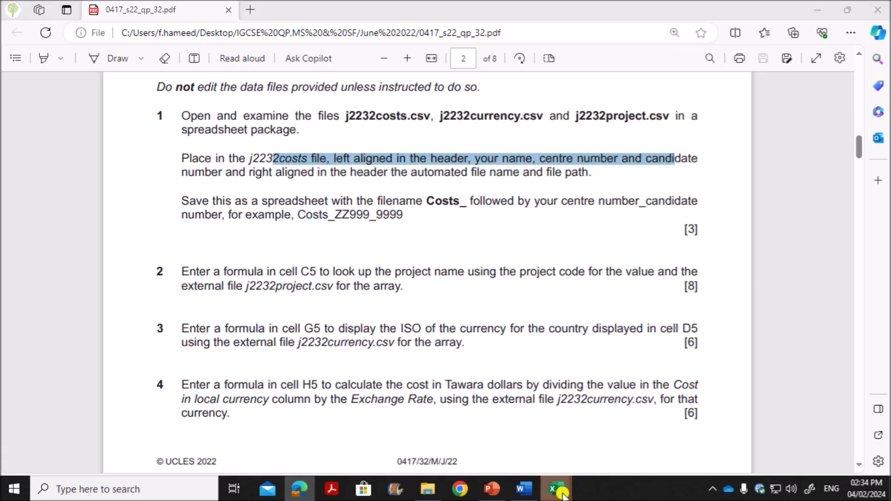
{"action": "left_click", "coordinate": [434, 454]}
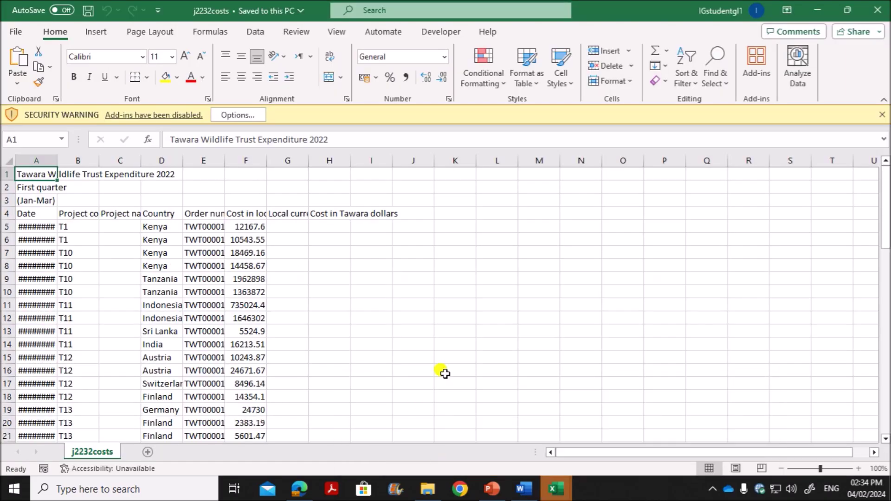
{"action": "left_click", "coordinate": [883, 115]}
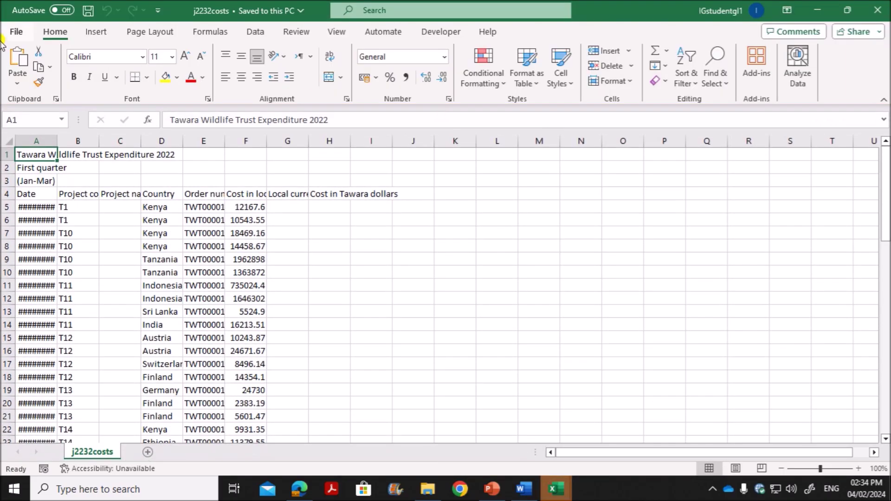
{"action": "left_click", "coordinate": [95, 33]}
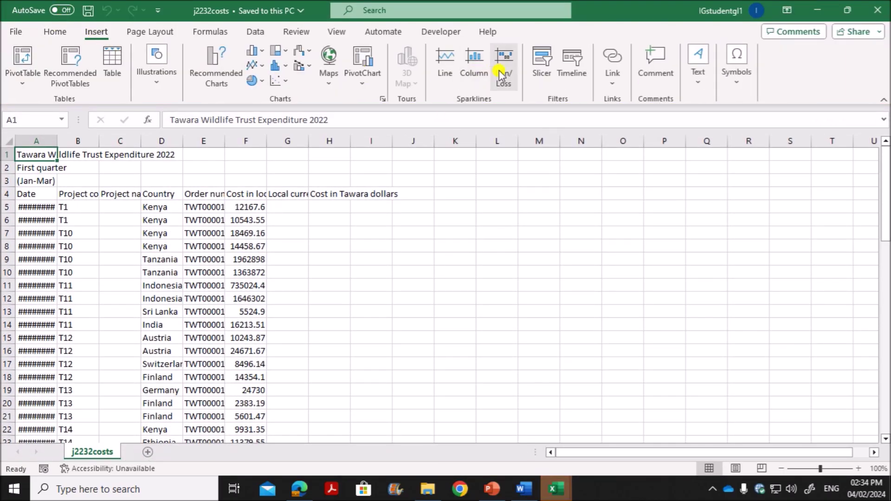
{"action": "left_click", "coordinate": [702, 88]}
{"action": "left_click", "coordinate": [728, 135]}
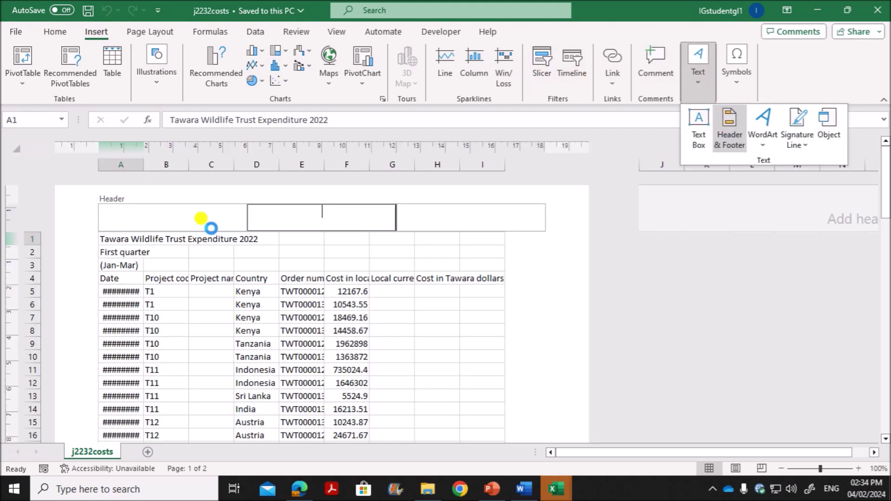
{"action": "left_click", "coordinate": [209, 224]}
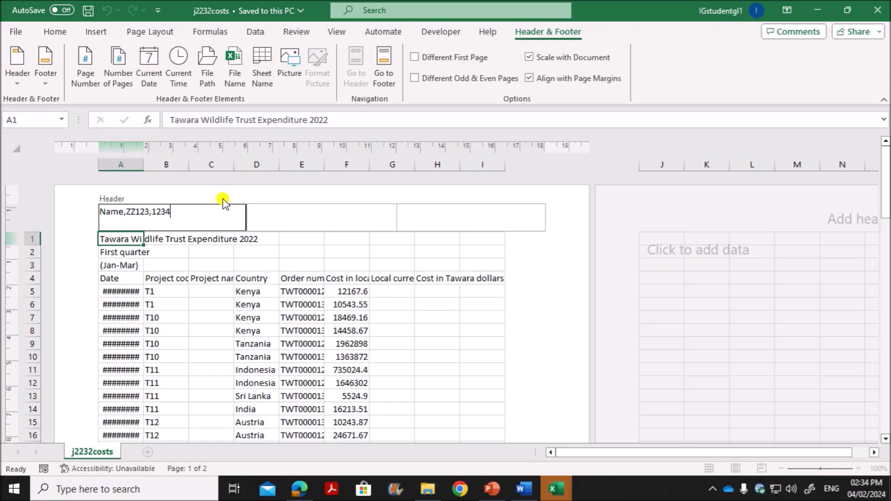
Step: Following question 1 of the exam paper, insert the automated file path with file name in the right header section of the j2232costs sheet
{"action": "left_click", "coordinate": [296, 489]}
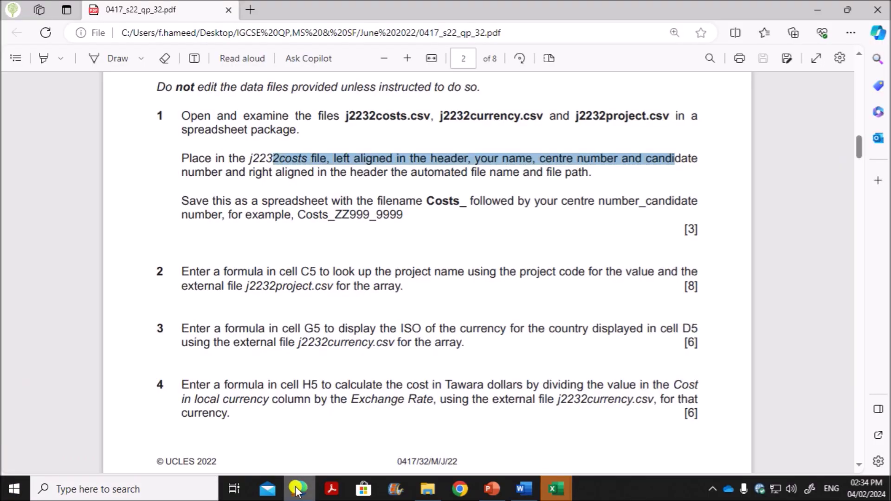
{"action": "left_click", "coordinate": [398, 177]}
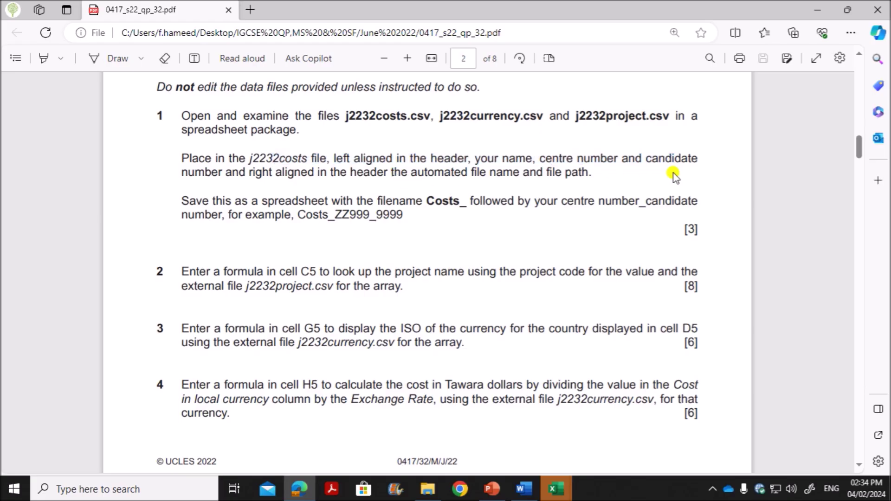
{"action": "left_click_drag", "start_coordinate": [262, 173], "coordinate": [603, 176]}
{"action": "mouse_move", "coordinate": [556, 488]}
{"action": "left_click", "coordinate": [415, 451]}
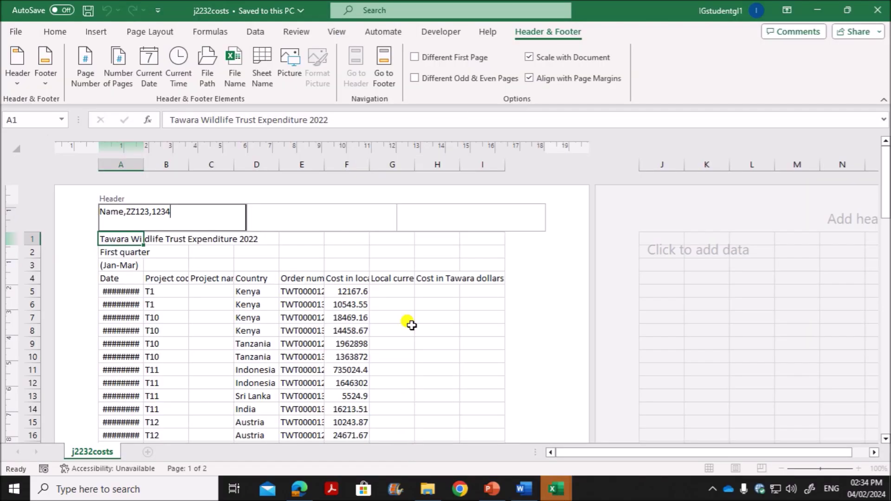
{"action": "left_click", "coordinate": [424, 217]}
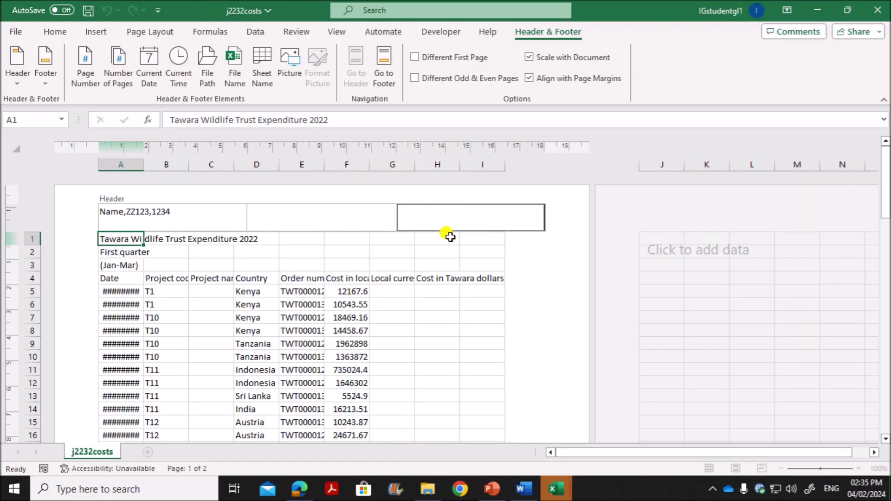
{"action": "left_click", "coordinate": [209, 70]}
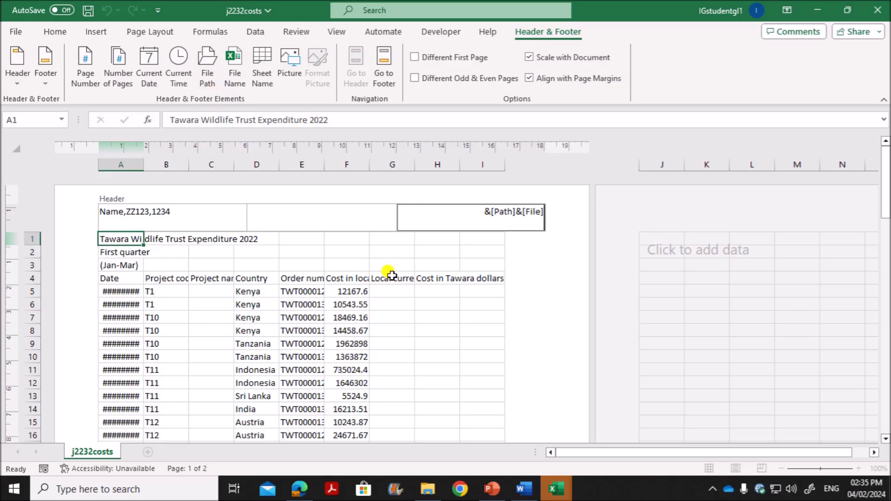
{"action": "left_click", "coordinate": [393, 304]}
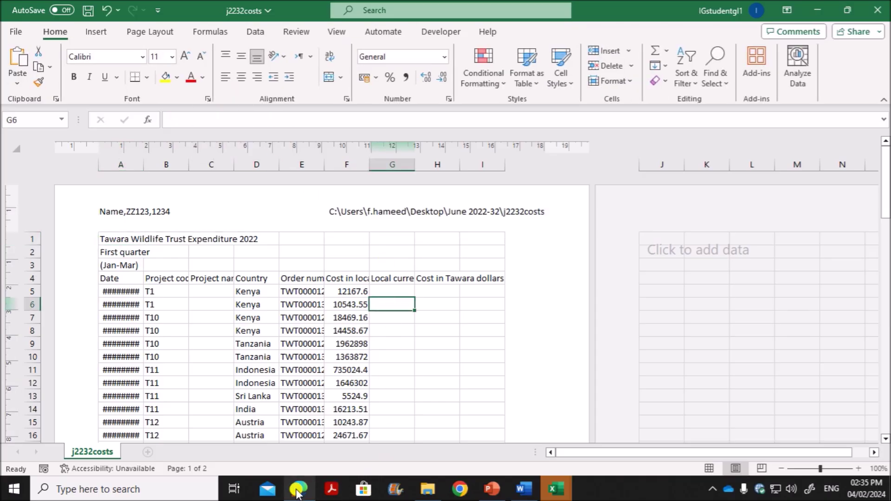
Step: As question 1 asks, save the costs file in the June 2022-32 folder as an Excel Workbook named Costs_ZZ123_1234
{"action": "left_click", "coordinate": [298, 489]}
{"action": "left_click_drag", "start_coordinate": [311, 200], "coordinate": [531, 201]}
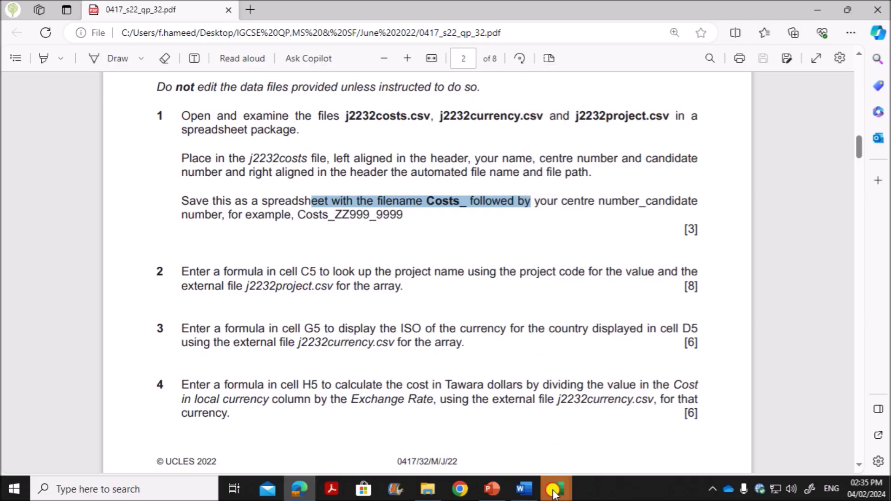
{"action": "mouse_move", "coordinate": [552, 494]}
{"action": "left_click", "coordinate": [442, 445]}
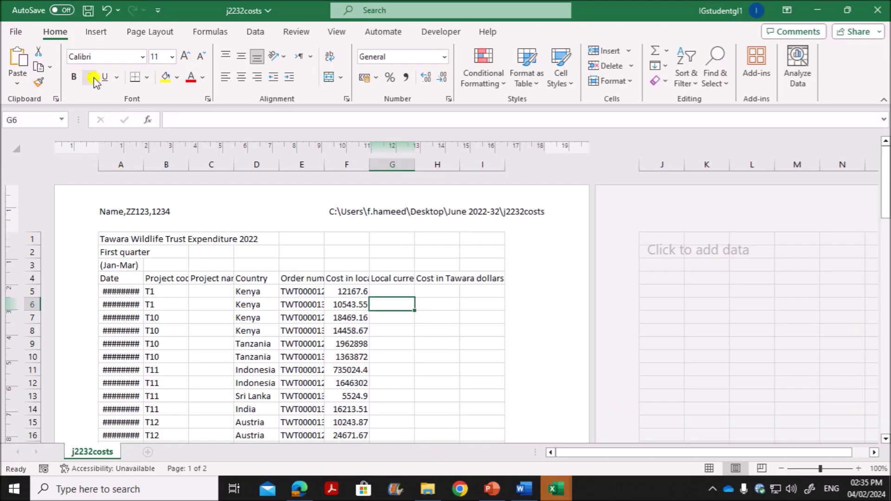
{"action": "left_click", "coordinate": [20, 31]}
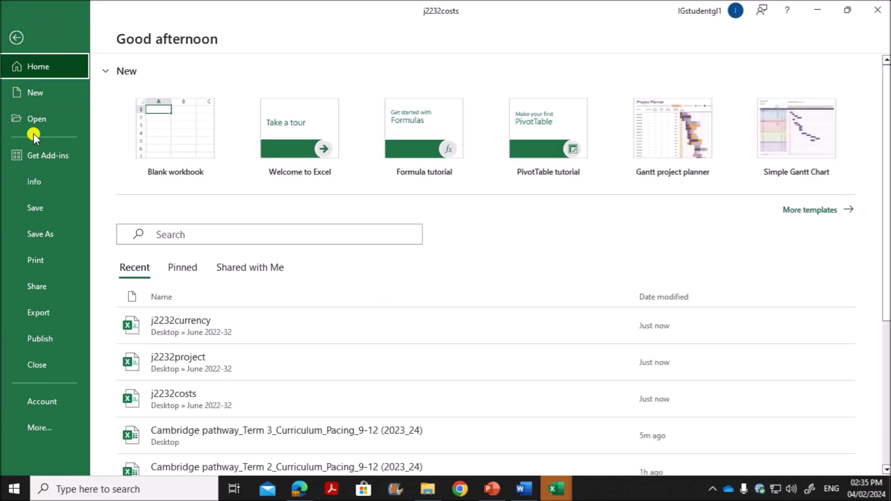
{"action": "left_click", "coordinate": [43, 234]}
{"action": "left_click", "coordinate": [162, 283]}
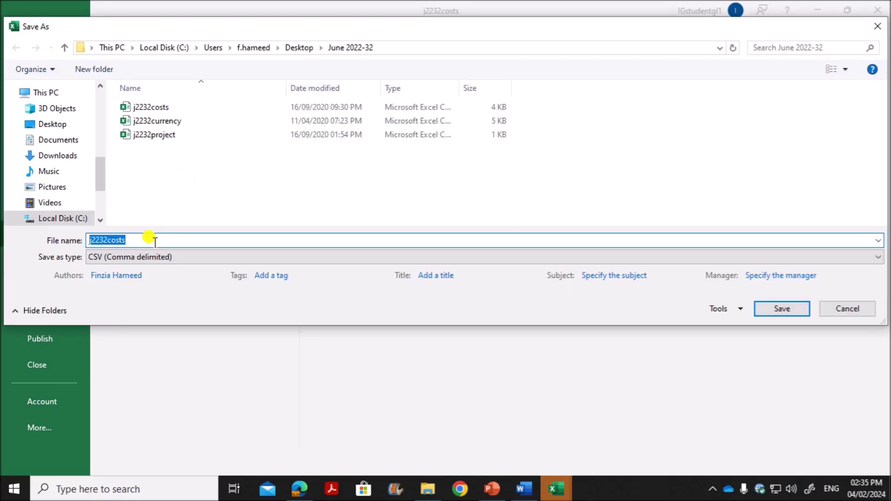
{"action": "type", "text": "Costs_ZZ12"}
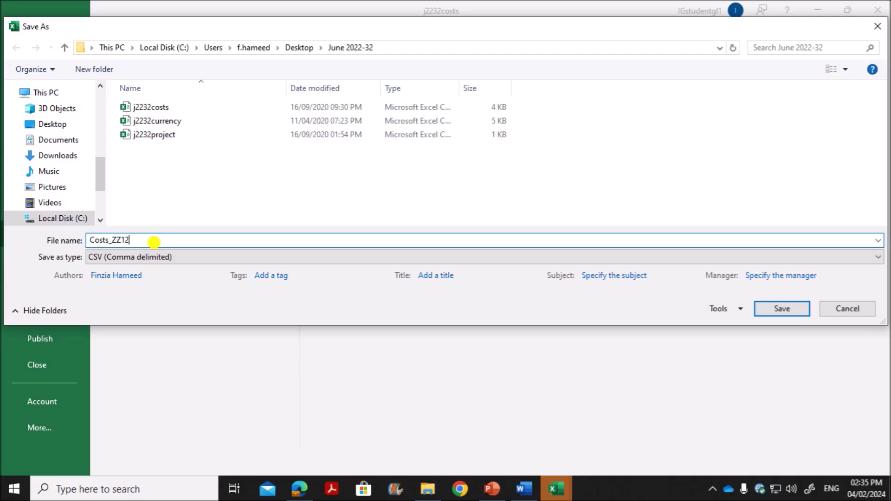
{"action": "type", "text": "3_1234"}
{"action": "left_click", "coordinate": [199, 254]}
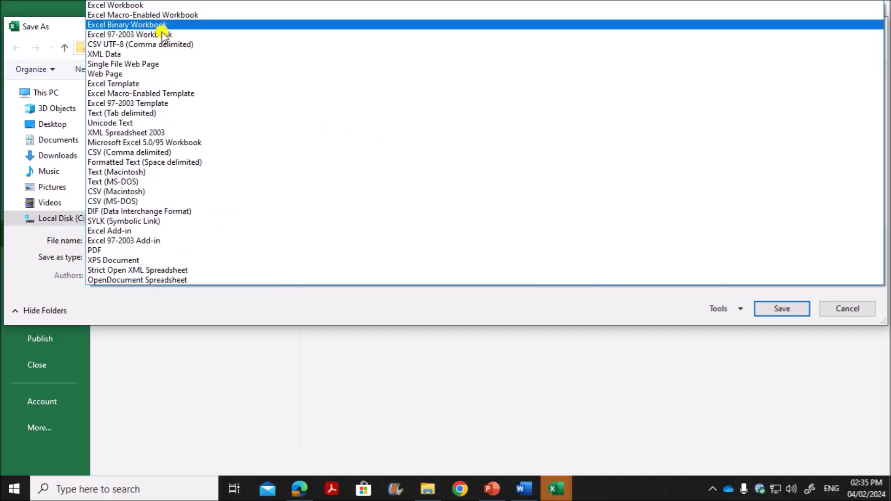
{"action": "left_click", "coordinate": [162, 6]}
{"action": "left_click", "coordinate": [770, 326]}
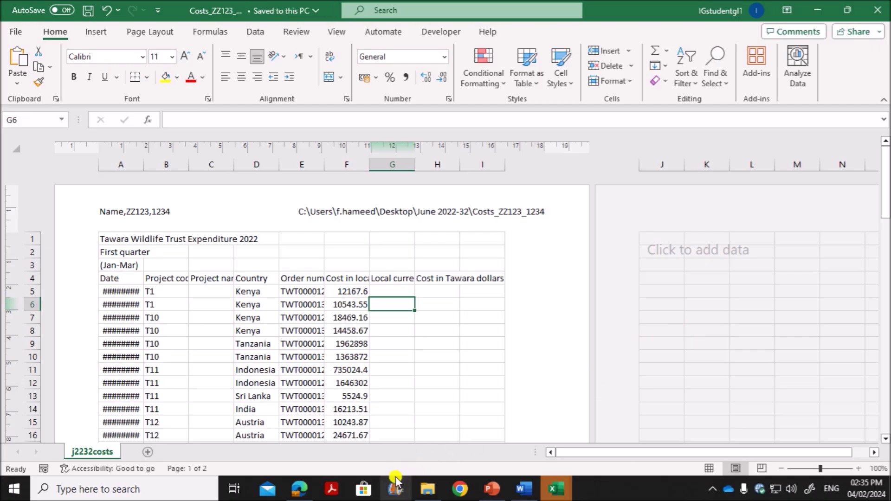
Step: Switch the costs sheet to Normal view and fit all column widths to their contents
{"action": "left_click", "coordinate": [348, 369]}
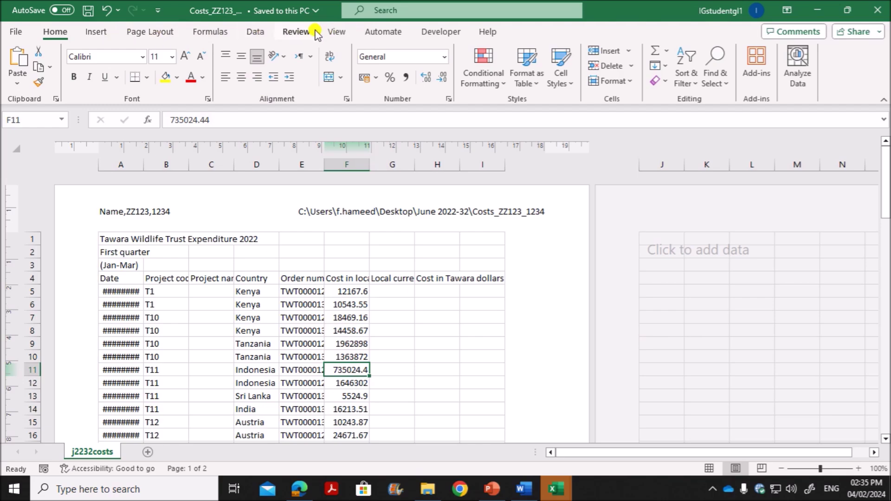
{"action": "left_click", "coordinate": [337, 32]}
{"action": "left_click", "coordinate": [181, 67]}
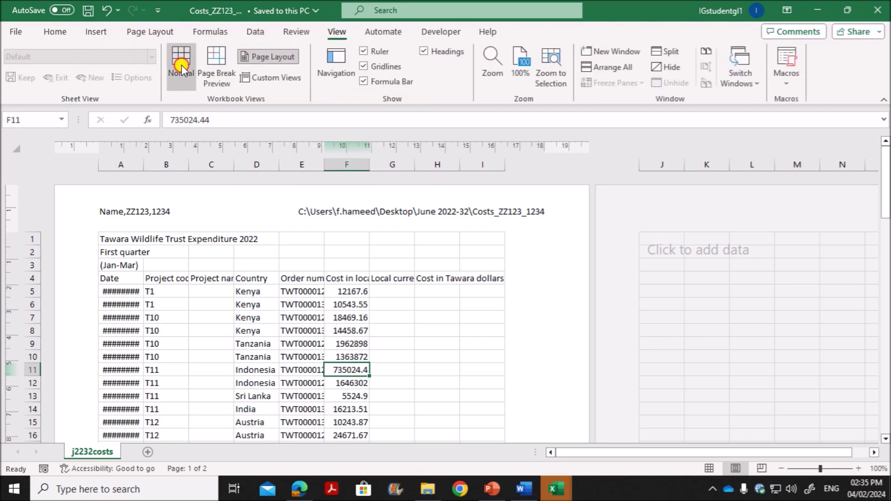
{"action": "left_click", "coordinate": [352, 321]}
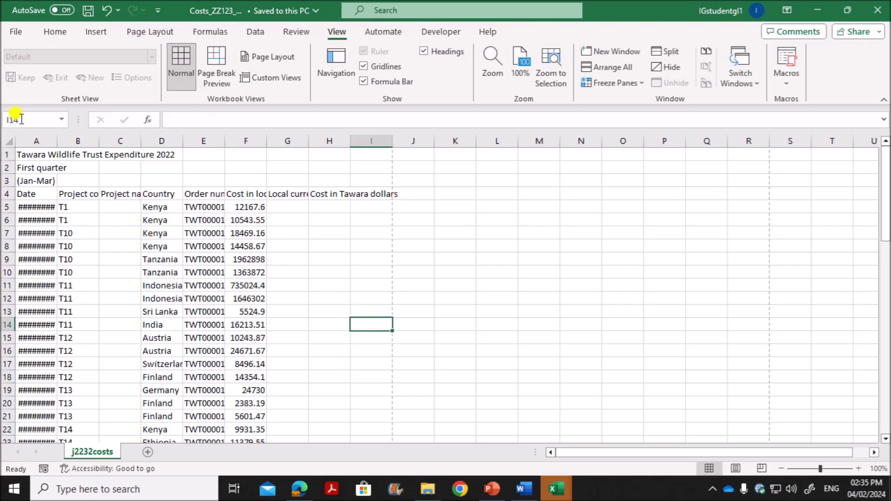
{"action": "left_click", "coordinate": [5, 141]}
{"action": "double_click", "coordinate": [56, 136]}
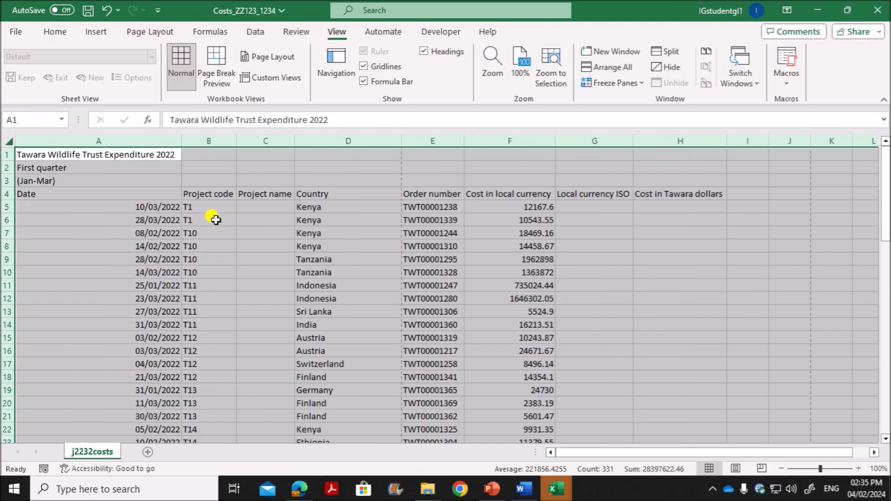
{"action": "left_click", "coordinate": [409, 313]}
{"action": "left_click_drag", "start_coordinate": [186, 137], "coordinate": [180, 138]}
Step: Read question 2 in the exam paper, then fit the j2232project column widths and examine its project codes and names
{"action": "left_click", "coordinate": [299, 489]}
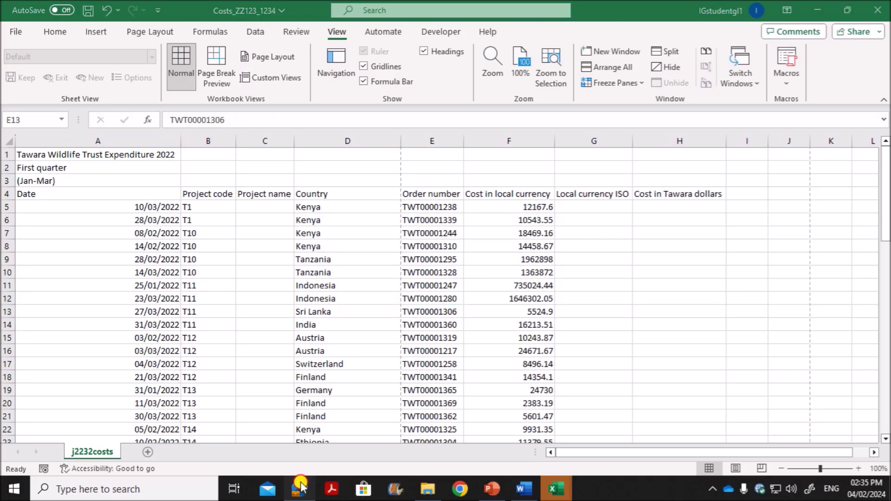
{"action": "scroll", "coordinate": [287, 329], "scroll_direction": "down", "scroll_amount": 3}
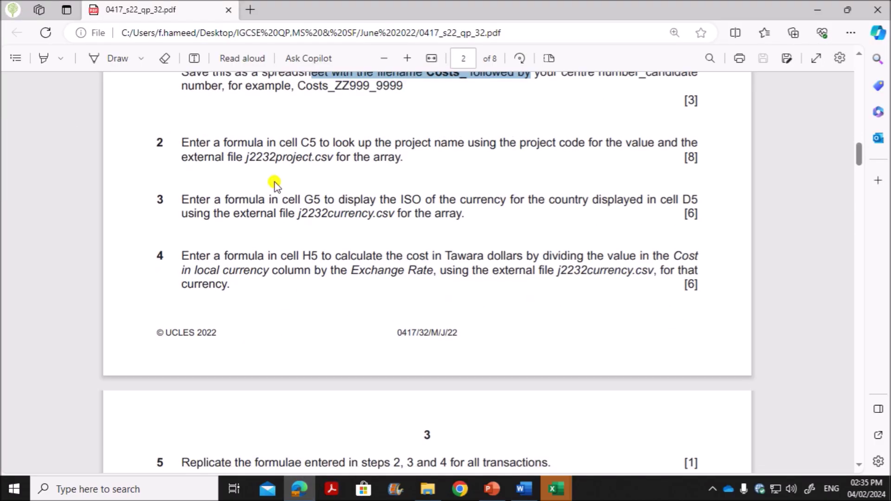
{"action": "scroll", "coordinate": [274, 182], "scroll_direction": "up", "scroll_amount": 3}
{"action": "left_click_drag", "start_coordinate": [302, 273], "coordinate": [409, 285]}
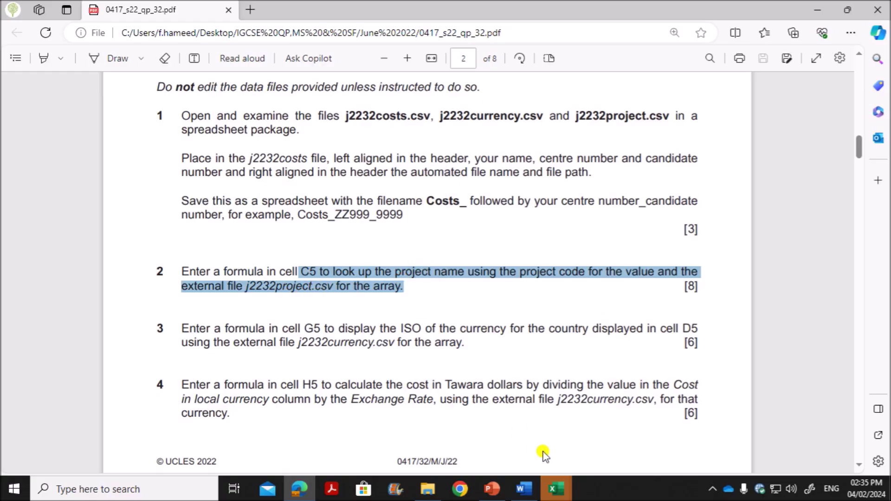
{"action": "mouse_move", "coordinate": [557, 488]}
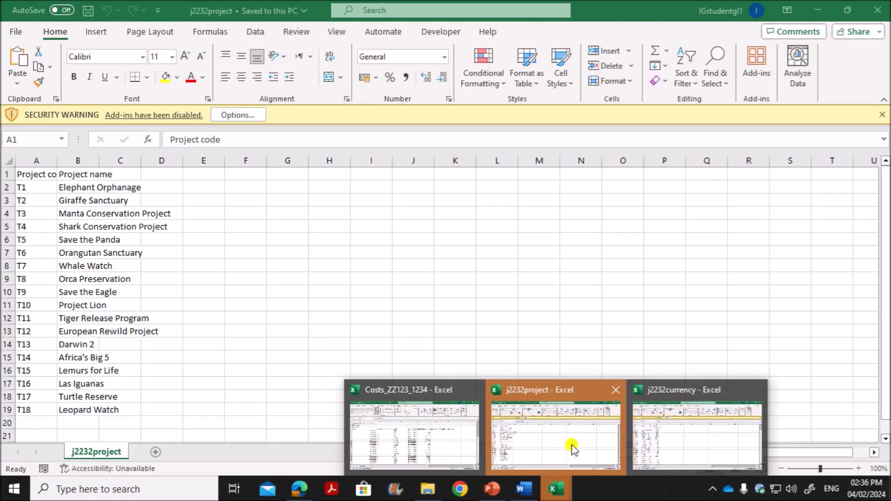
{"action": "left_click", "coordinate": [574, 449]}
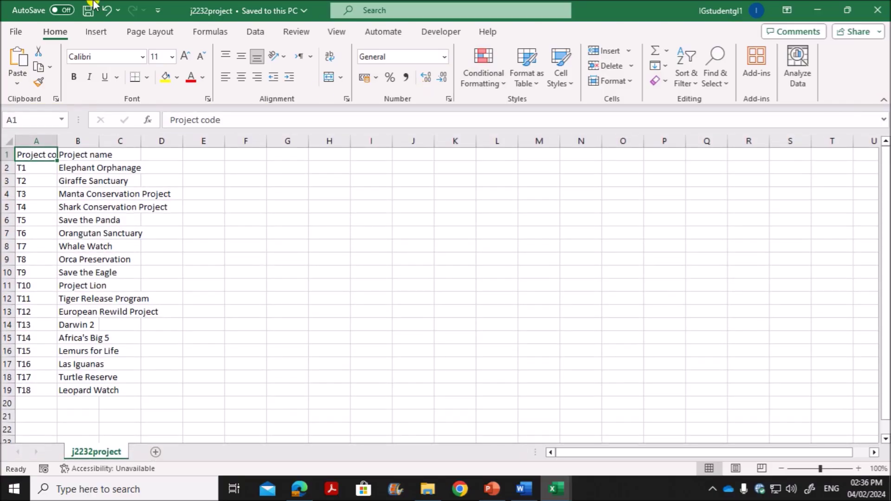
{"action": "left_click", "coordinate": [9, 141]}
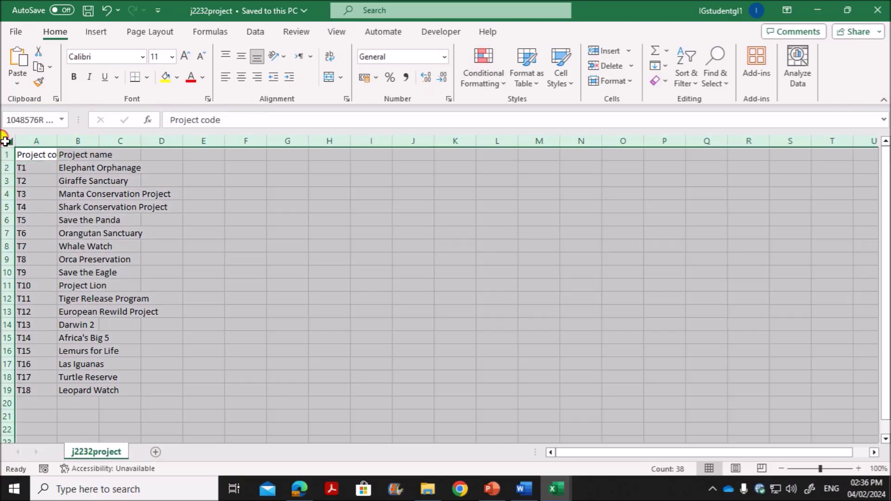
{"action": "double_click", "coordinate": [57, 144]}
{"action": "left_click_drag", "start_coordinate": [56, 168], "coordinate": [44, 270]}
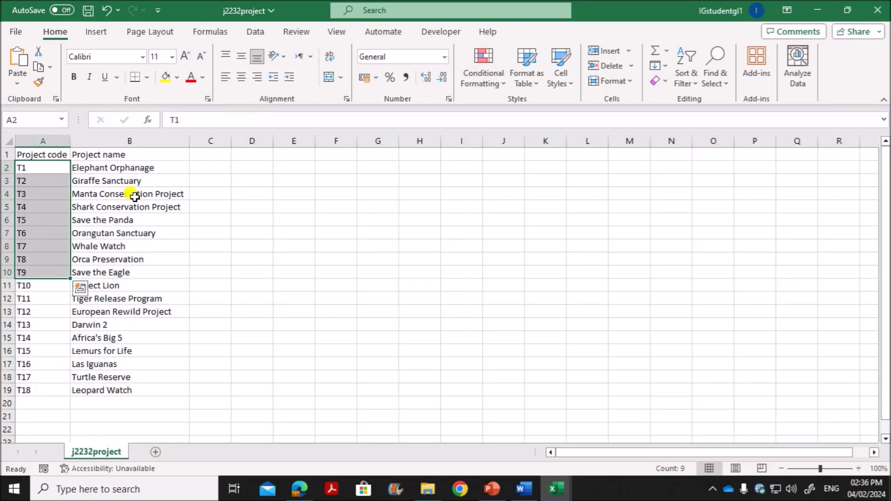
{"action": "left_click_drag", "start_coordinate": [141, 171], "coordinate": [143, 283]}
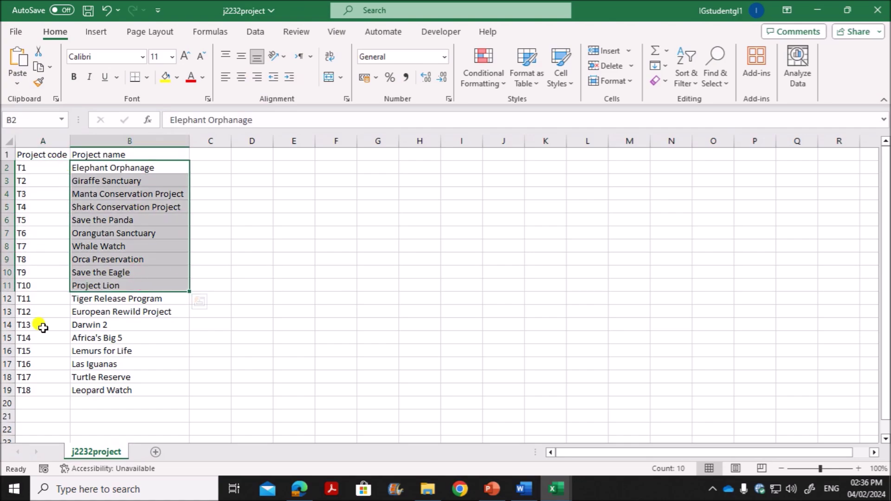
Step: Start a VLOOKUP formula in cell C5 of the Costs workbook with project code cell B5 as the lookup value
{"action": "left_click", "coordinate": [300, 489]}
{"action": "mouse_move", "coordinate": [556, 489]}
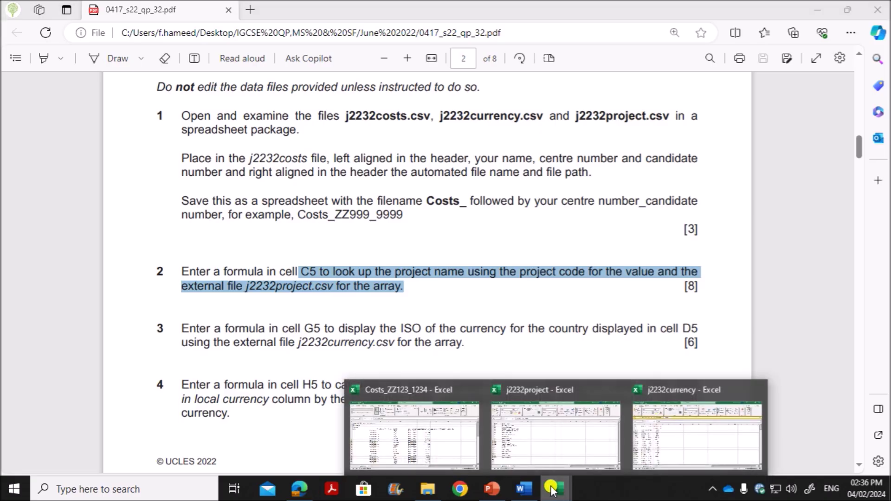
{"action": "left_click", "coordinate": [417, 426]}
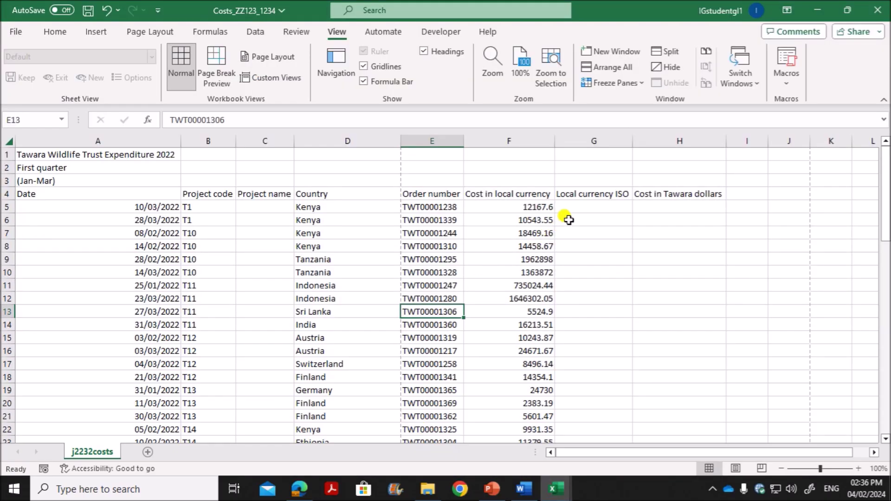
{"action": "left_click", "coordinate": [279, 204]}
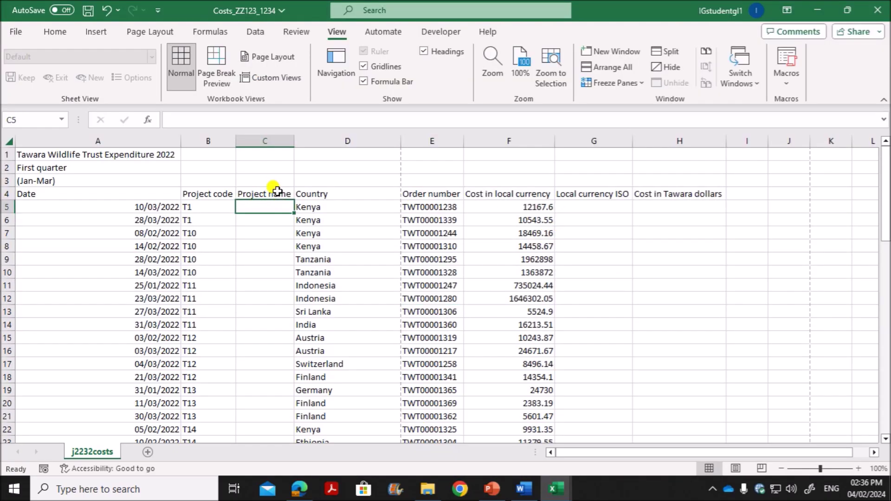
{"action": "left_click", "coordinate": [199, 210]}
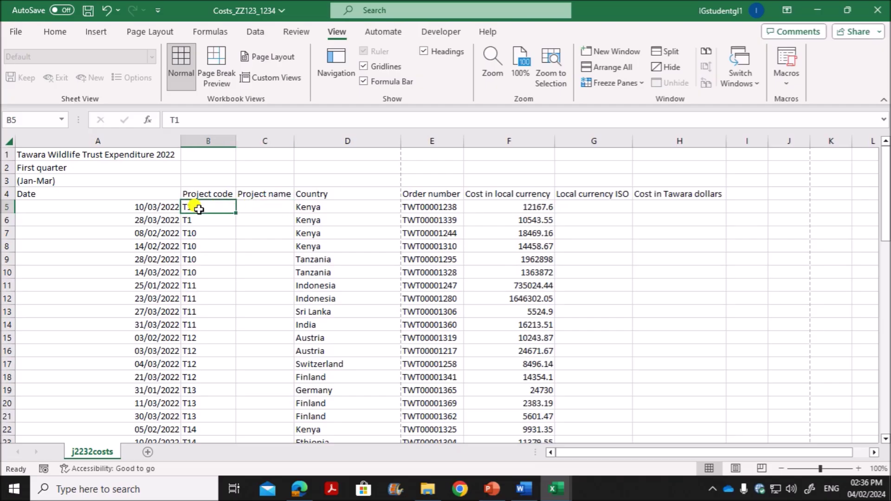
{"action": "left_click", "coordinate": [272, 204]}
{"action": "type", "text": "=vlookup("}
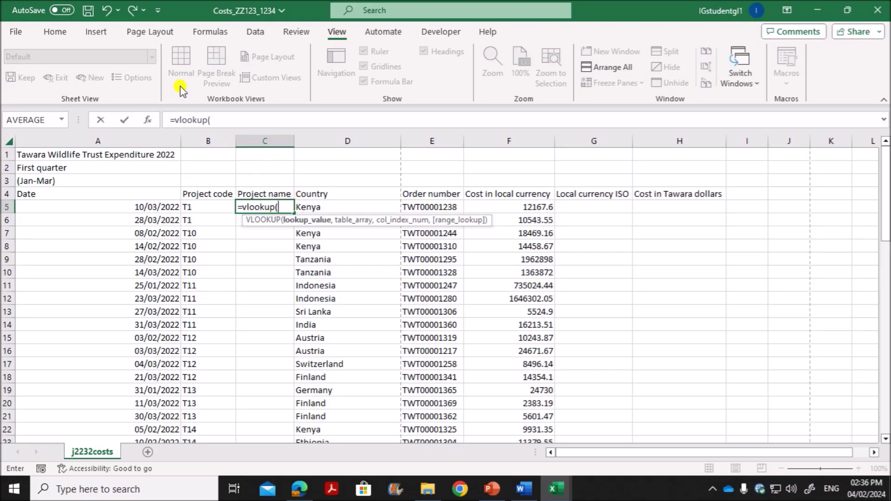
{"action": "left_click", "coordinate": [148, 121]}
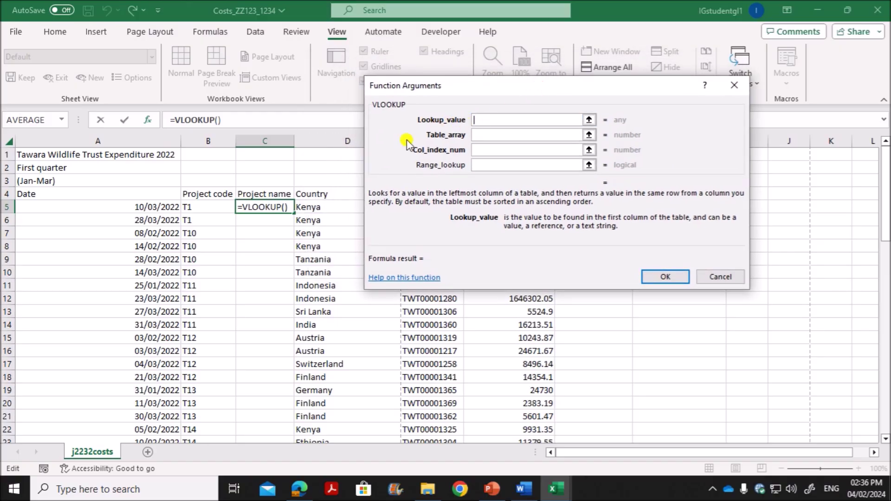
{"action": "left_click", "coordinate": [205, 208]}
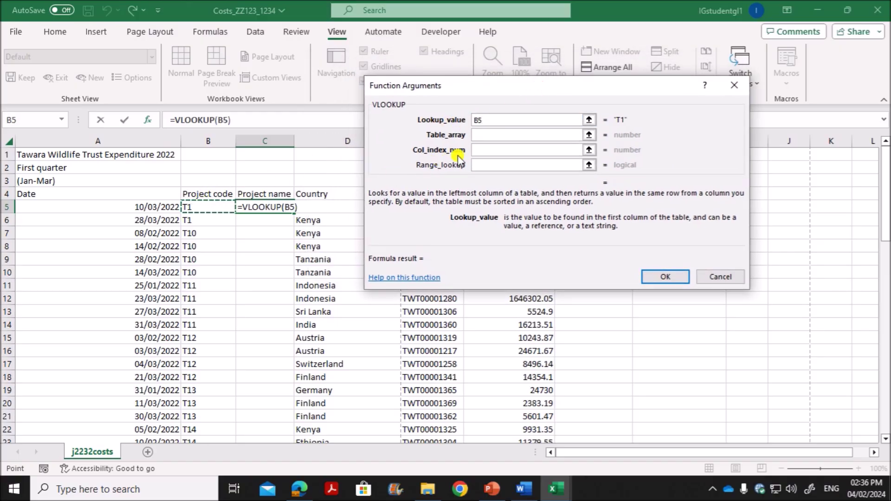
Step: Set the VLOOKUP table array to the range $A$2:$B$19 in the j2232project file
{"action": "left_click", "coordinate": [487, 134]}
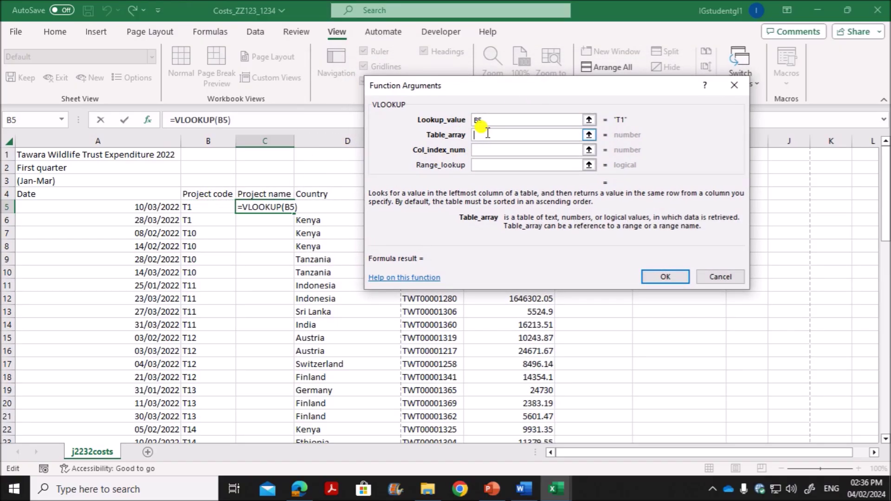
{"action": "left_click", "coordinate": [551, 491]}
{"action": "left_click", "coordinate": [555, 441]}
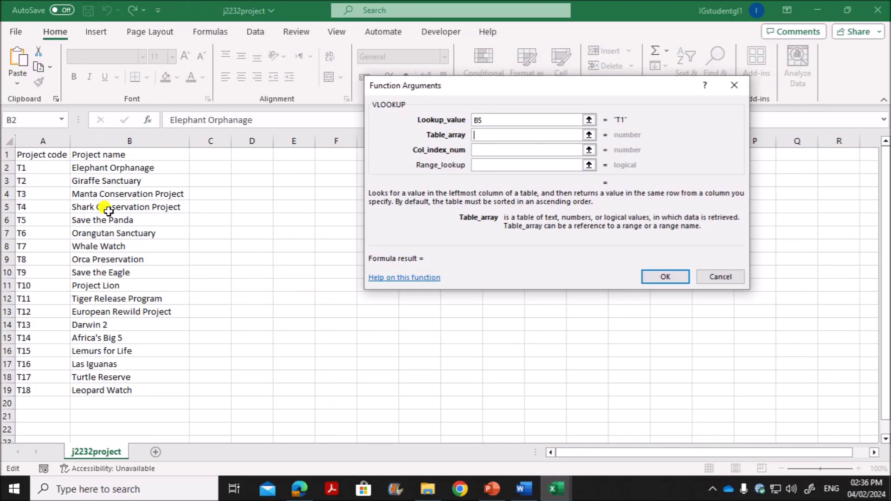
{"action": "left_click_drag", "start_coordinate": [57, 167], "coordinate": [116, 392]}
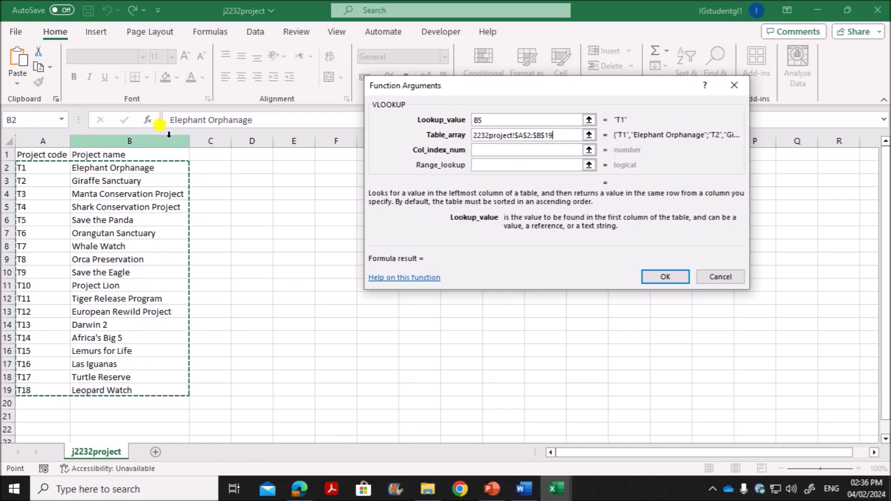
Step: Set the VLOOKUP column index number to 2 and go to the range lookup argument
{"action": "left_click", "coordinate": [483, 146]}
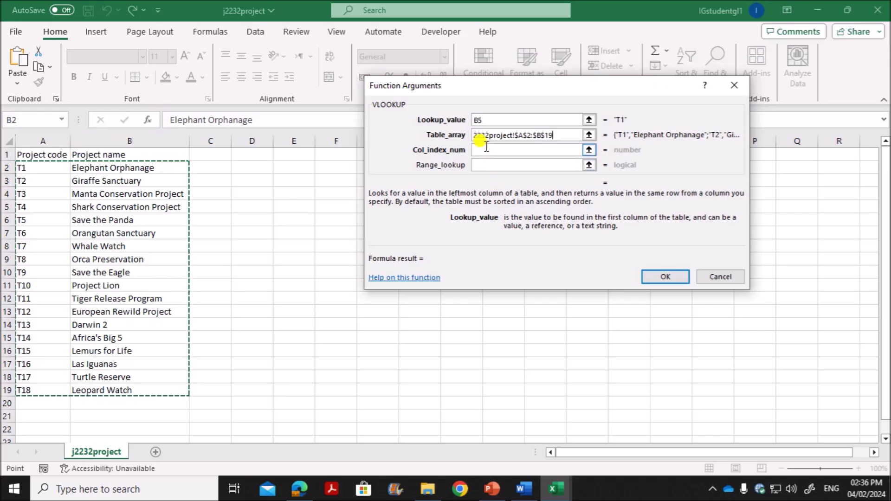
{"action": "type", "text": "2"}
{"action": "left_click", "coordinate": [540, 166]}
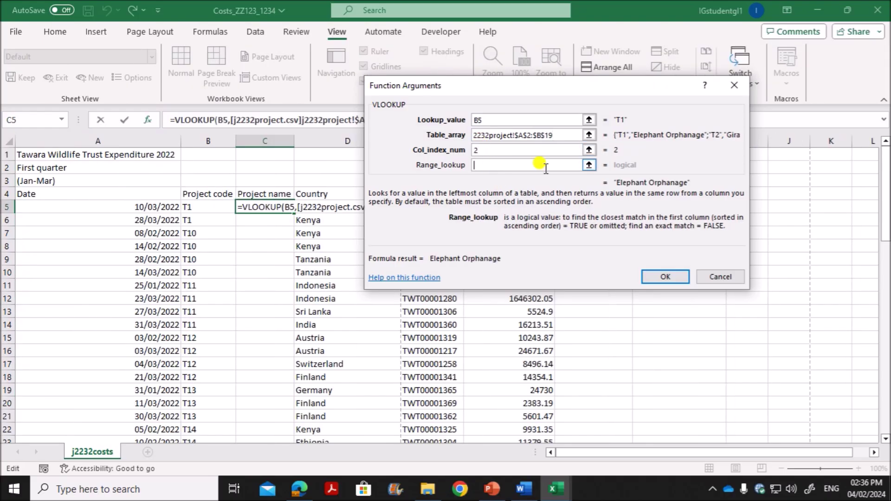
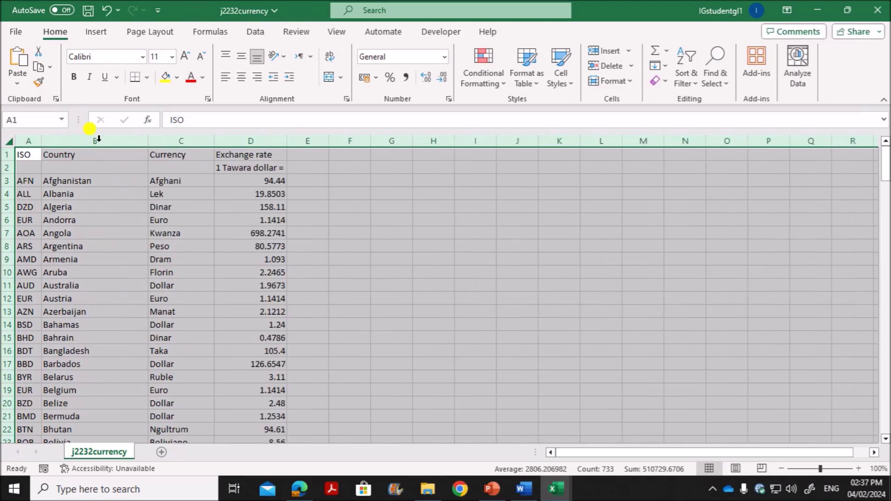
Step: Examine the ISO, country, currency and exchange rate columns in the j2232currency file to see how the lookup data is arranged
{"action": "left_click", "coordinate": [221, 273]}
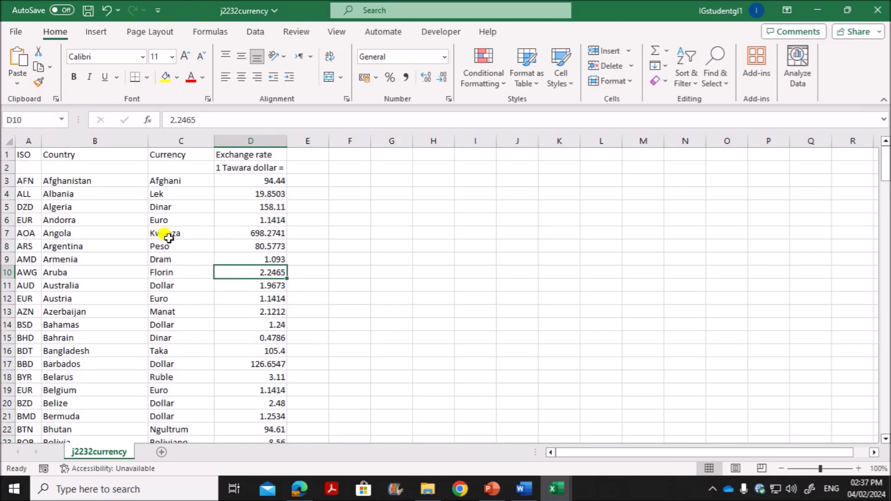
{"action": "left_click_drag", "start_coordinate": [90, 180], "coordinate": [82, 285]}
{"action": "left_click", "coordinate": [81, 184]}
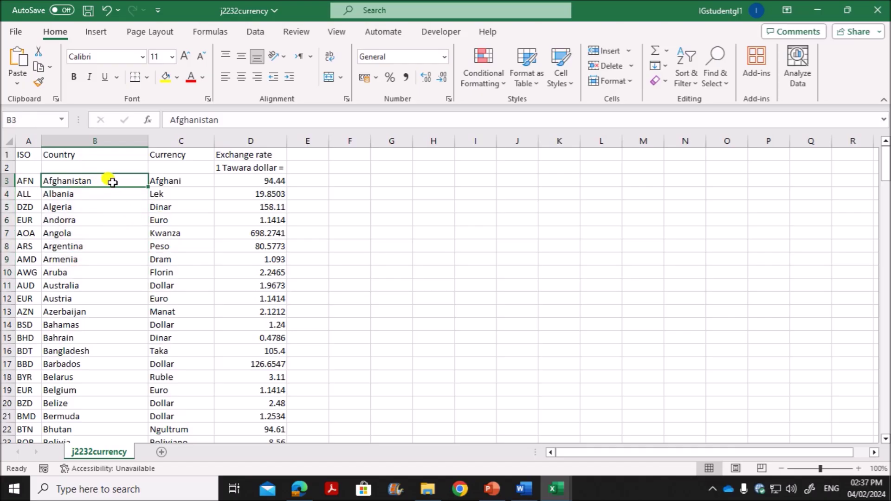
{"action": "left_click", "coordinate": [15, 188]}
{"action": "left_click", "coordinate": [79, 182]}
{"action": "left_click", "coordinate": [102, 282]}
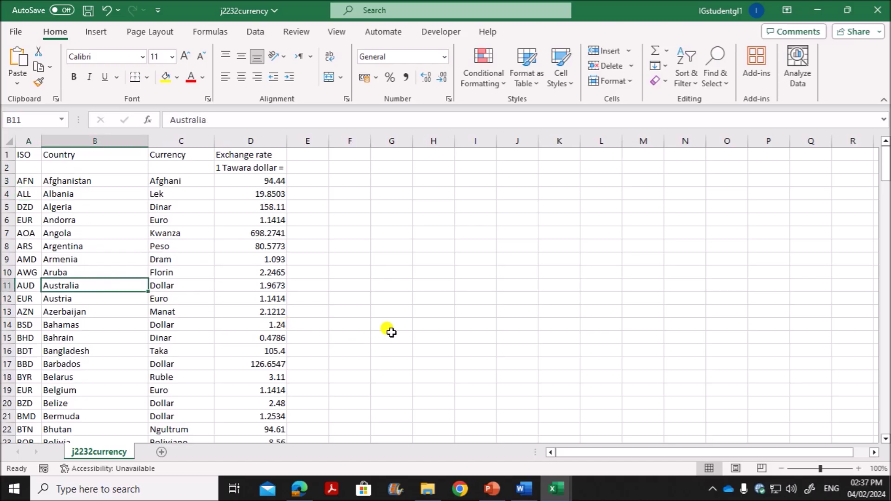
{"action": "left_click", "coordinate": [103, 221]}
{"action": "left_click_drag", "start_coordinate": [95, 154], "coordinate": [80, 389]}
{"action": "left_click", "coordinate": [95, 272]}
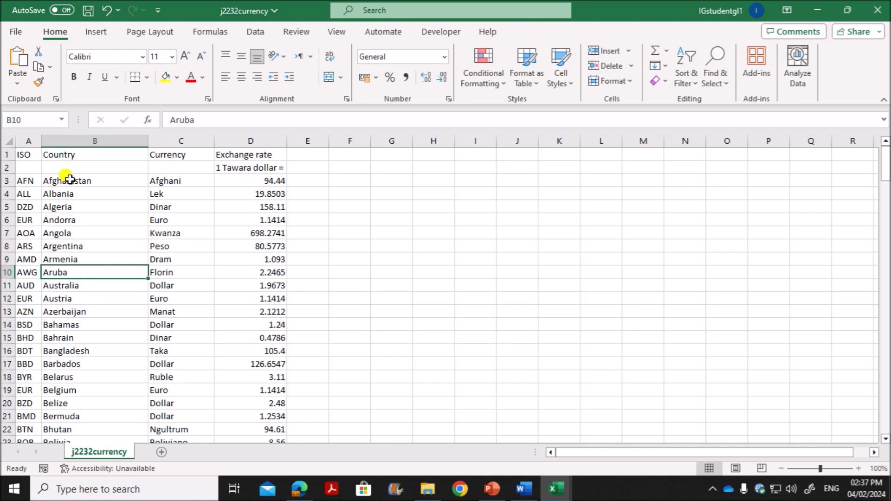
{"action": "left_click", "coordinate": [26, 190]}
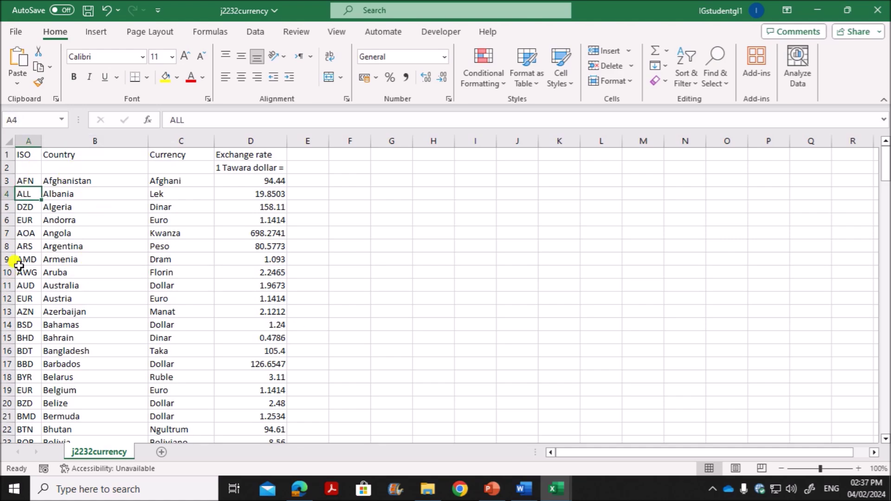
{"action": "left_click", "coordinate": [103, 193]}
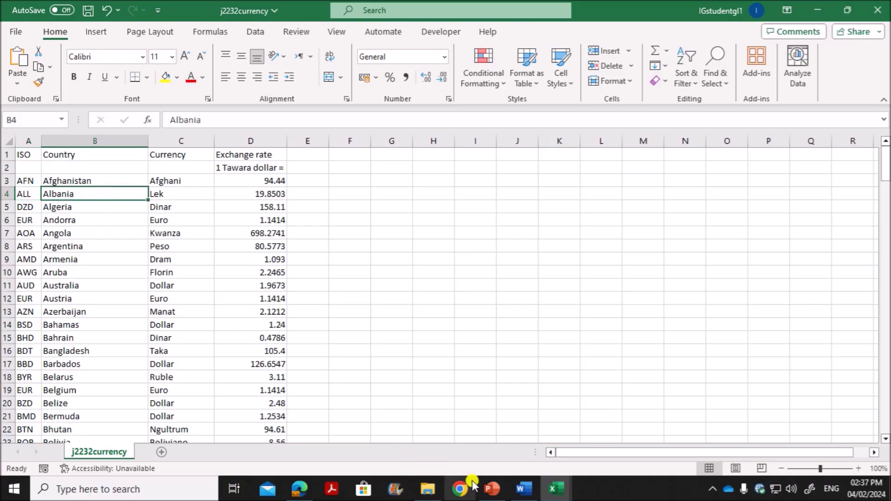
Step: Start an XLOOKUP formula in cell G5 of the Costs workbook with country cell D5 as the lookup value
{"action": "mouse_move", "coordinate": [553, 492]}
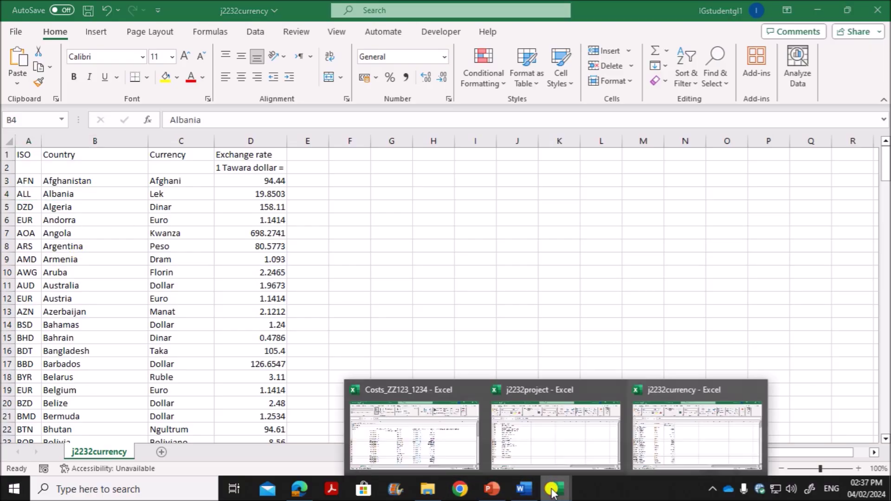
{"action": "left_click", "coordinate": [429, 434]}
{"action": "left_click", "coordinate": [616, 208]}
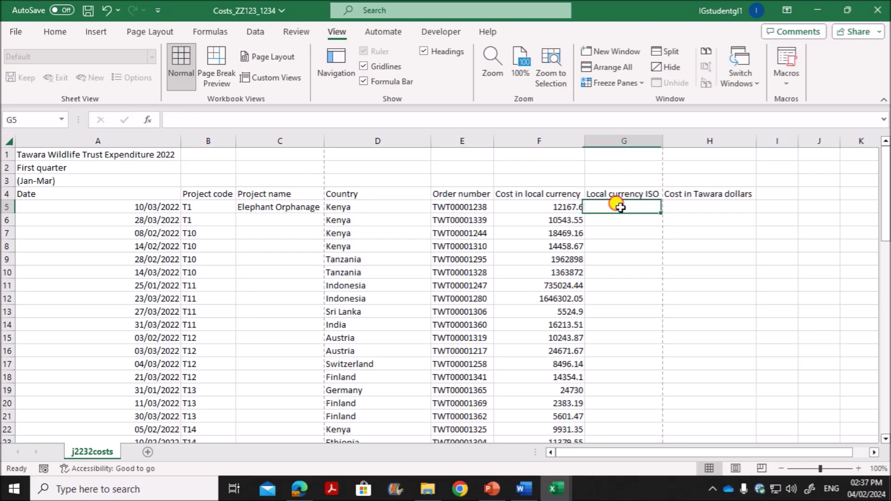
{"action": "type", "text": "="}
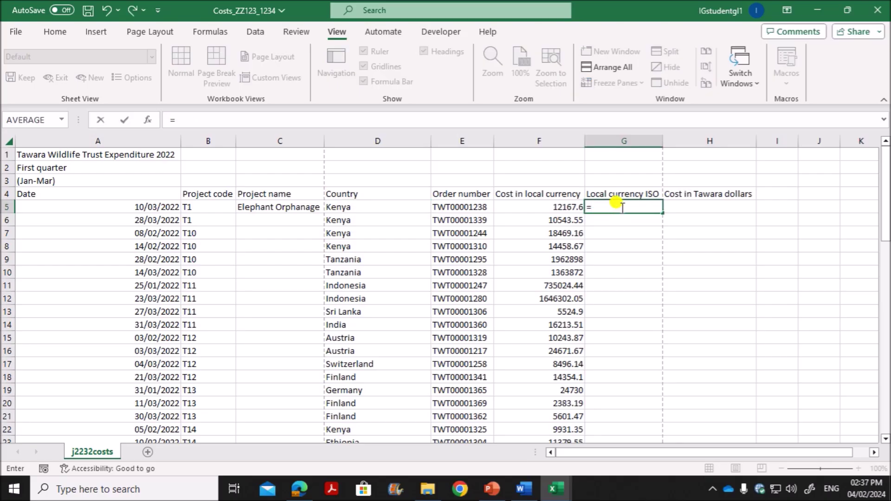
{"action": "type", "text": "XLOOKU"}
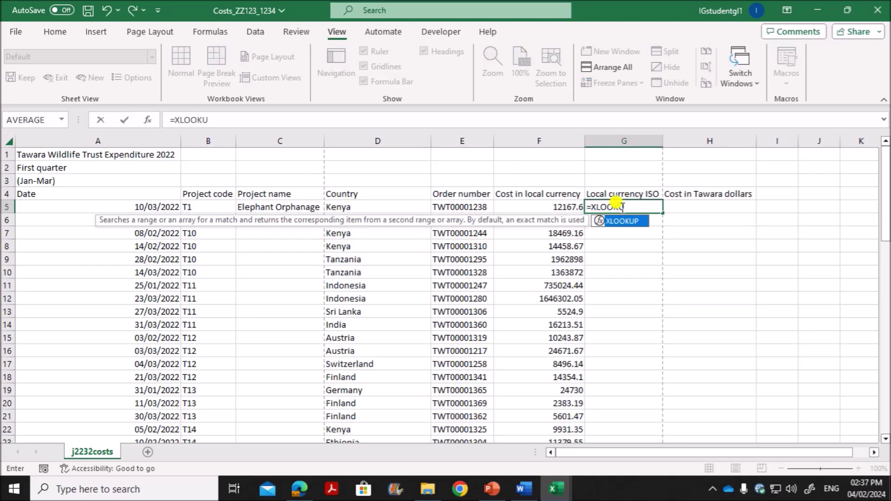
{"action": "type", "text": "P("}
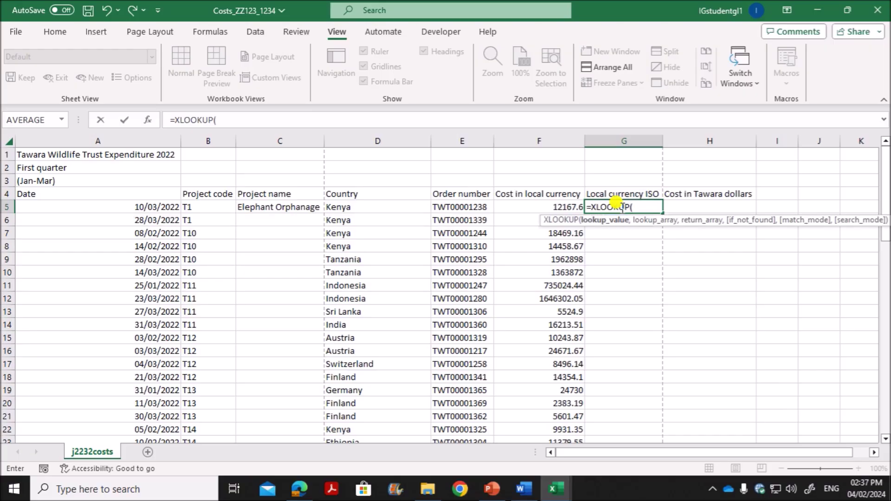
{"action": "left_click", "coordinate": [154, 122]}
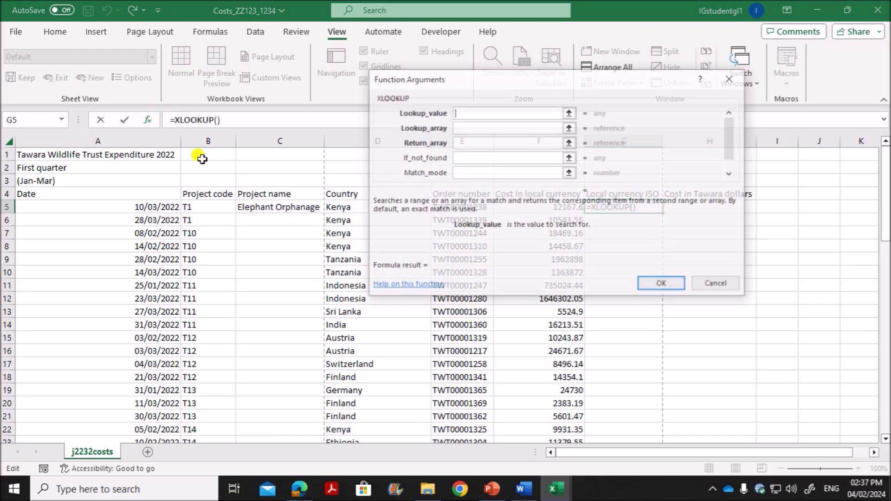
{"action": "left_click_drag", "start_coordinate": [507, 79], "coordinate": [561, 265]}
{"action": "left_click", "coordinate": [360, 207]}
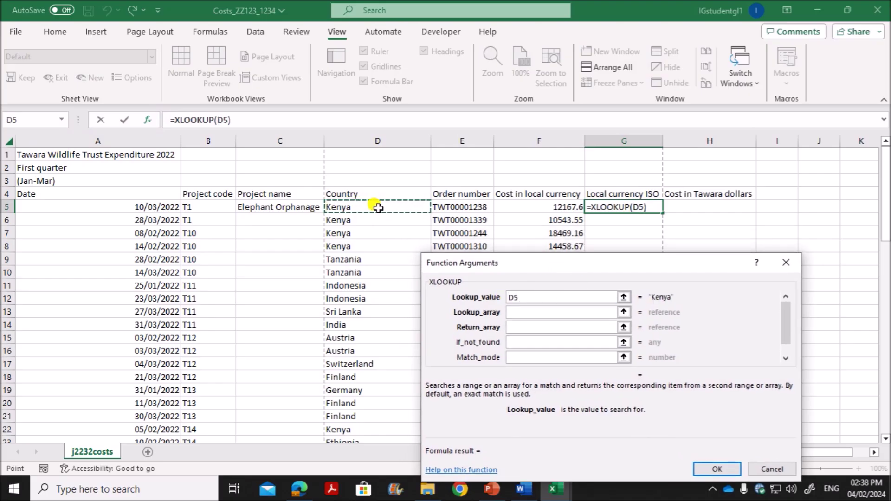
Step: Set the XLOOKUP lookup array to the country range $B$3:$B$184 in the j2232currency file
{"action": "left_click", "coordinate": [529, 314]}
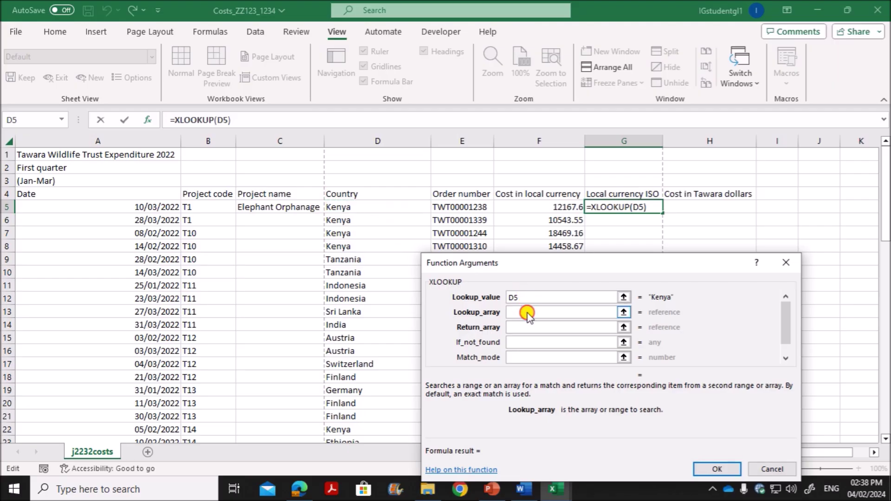
{"action": "left_click_drag", "start_coordinate": [545, 259], "coordinate": [387, 200]}
{"action": "mouse_move", "coordinate": [555, 488]}
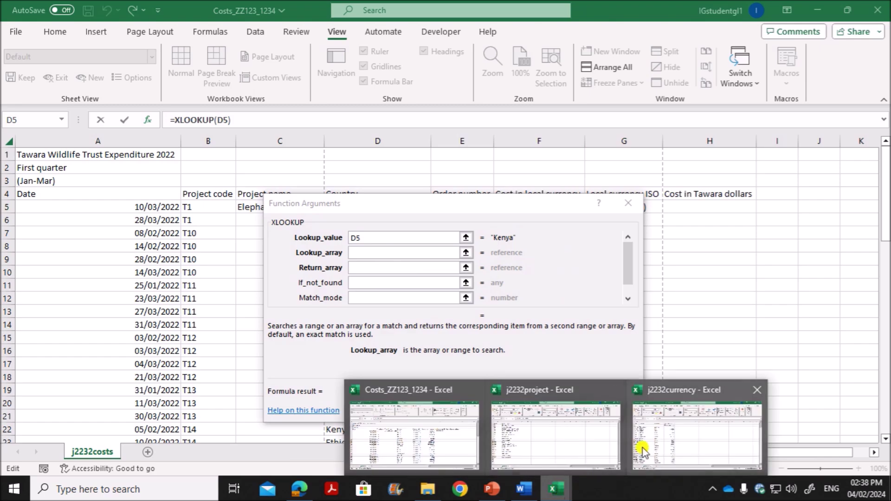
{"action": "left_click", "coordinate": [667, 447]}
{"action": "left_click_drag", "start_coordinate": [404, 215], "coordinate": [584, 237]}
{"action": "left_click", "coordinate": [547, 259]}
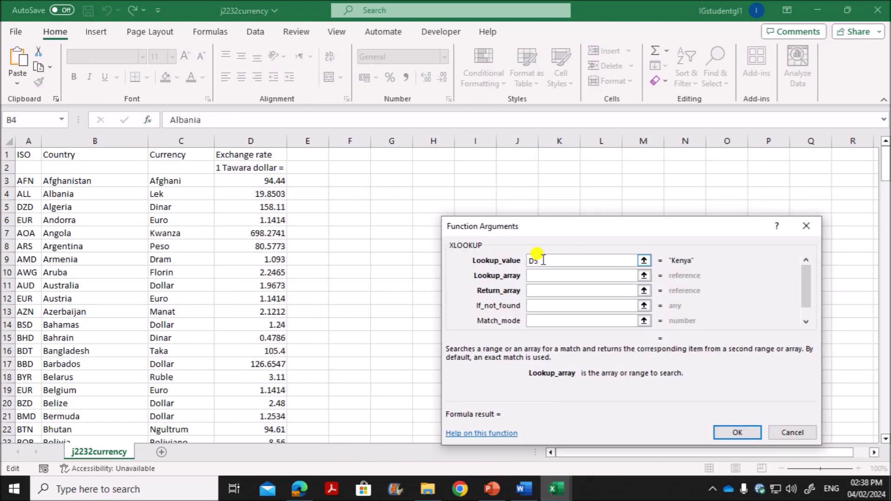
{"action": "left_click", "coordinate": [519, 261]}
{"action": "left_click", "coordinate": [539, 276]}
{"action": "left_click", "coordinate": [556, 489]}
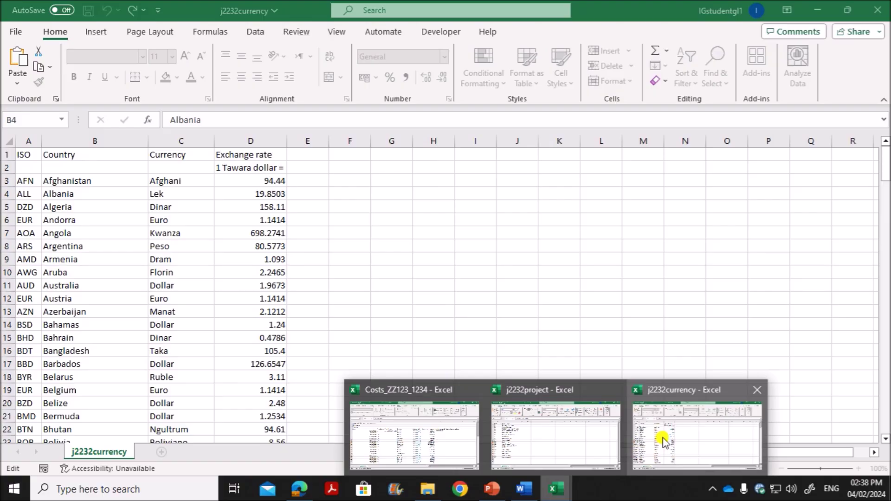
{"action": "left_click", "coordinate": [663, 443]}
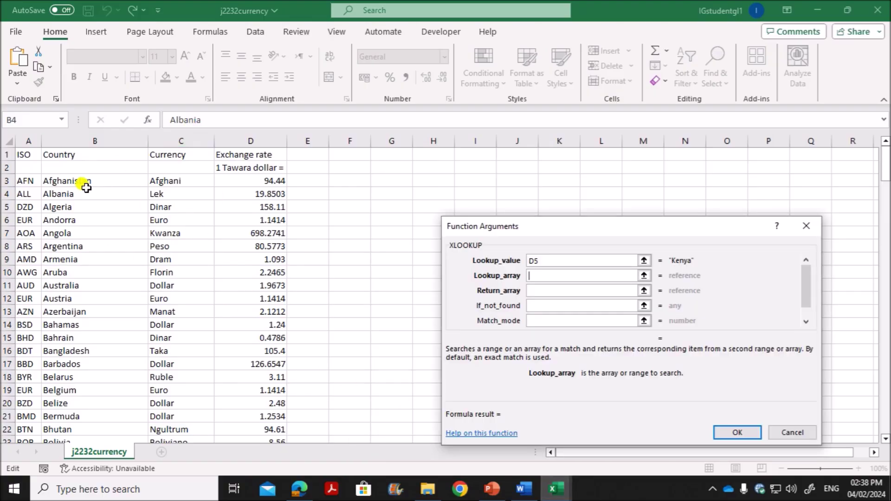
{"action": "left_click_drag", "start_coordinate": [70, 181], "coordinate": [88, 415]}
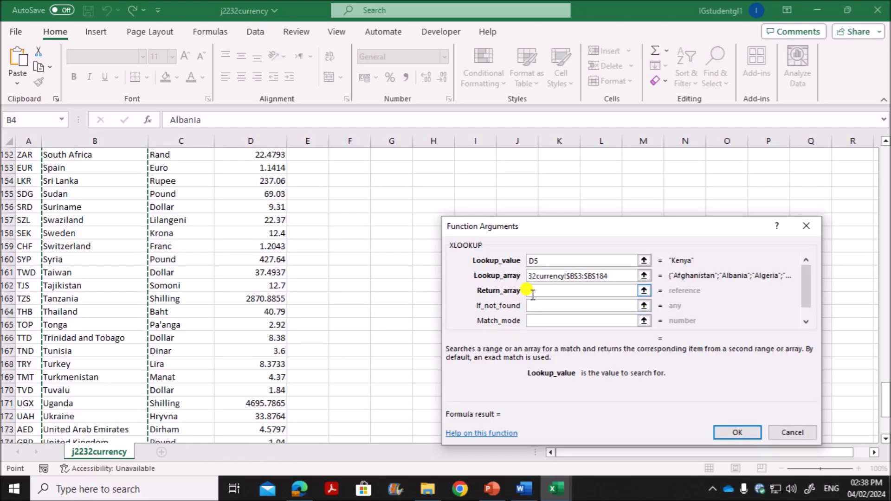
{"action": "scroll", "coordinate": [536, 293], "scroll_direction": "up", "scroll_amount": 20}
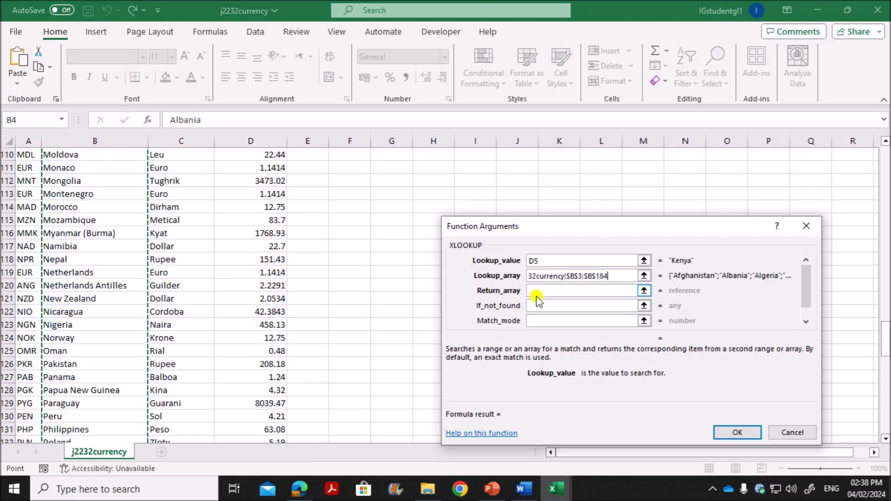
{"action": "scroll", "coordinate": [533, 311], "scroll_direction": "up", "scroll_amount": 19}
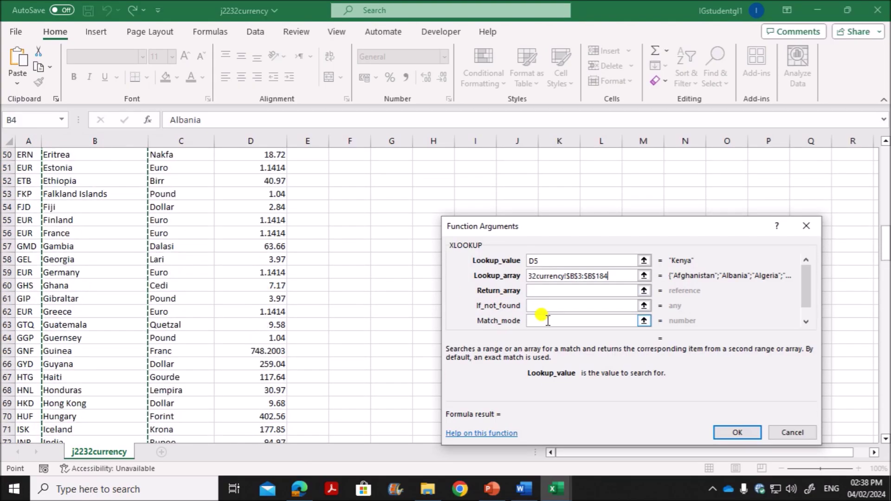
{"action": "scroll", "coordinate": [548, 321], "scroll_direction": "up", "scroll_amount": 3}
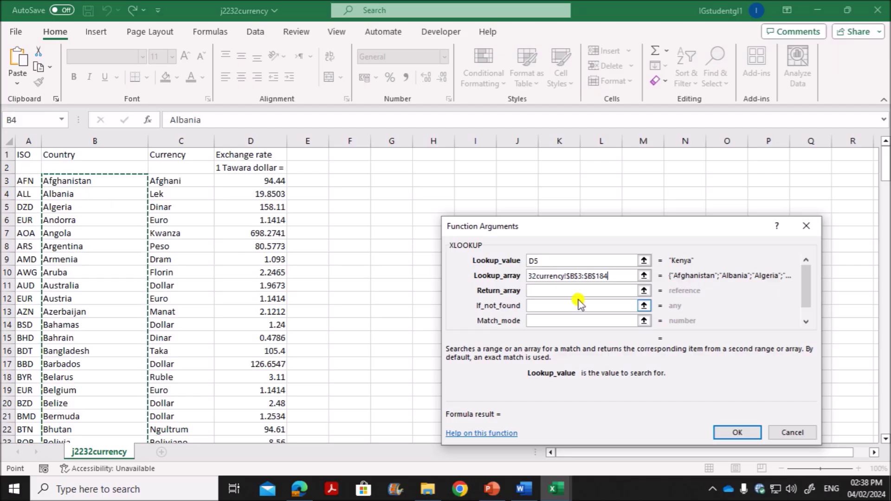
Step: Set the XLOOKUP return array to the ISO range $A$3:$A$184 in the j2232currency file and complete the formula
{"action": "left_click", "coordinate": [540, 289]}
{"action": "mouse_move", "coordinate": [578, 469]}
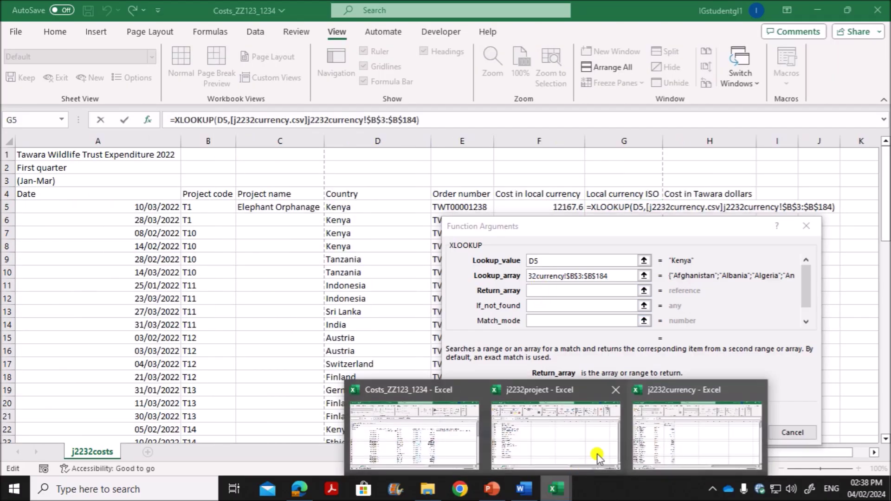
{"action": "left_click", "coordinate": [663, 413]}
{"action": "left_click_drag", "start_coordinate": [25, 186], "coordinate": [18, 421]}
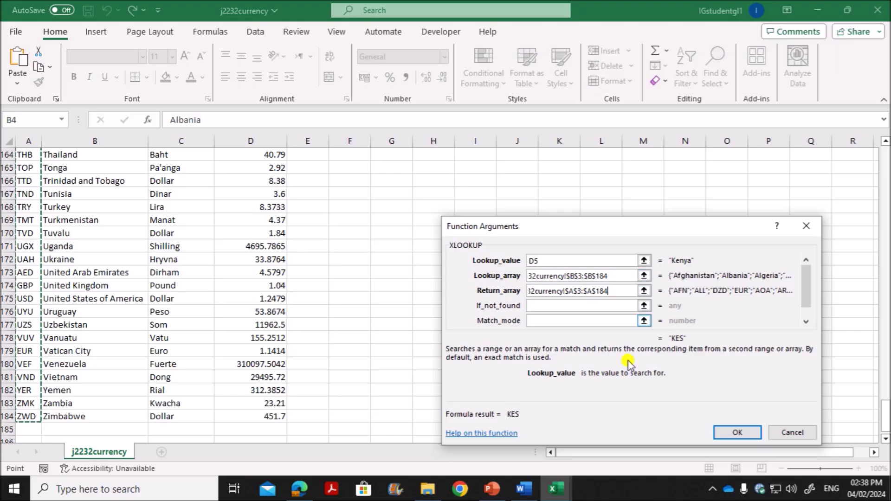
{"action": "left_click", "coordinate": [726, 434]}
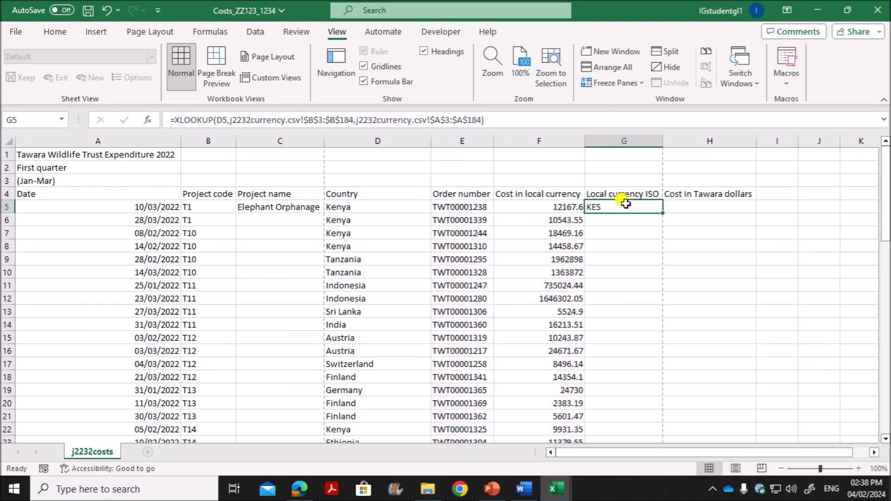
Step: Review the XLOOKUP formula in cell G5, then switch to the exam paper and read question 4
{"action": "double_click", "coordinate": [626, 204]}
{"action": "left_click", "coordinate": [401, 207]}
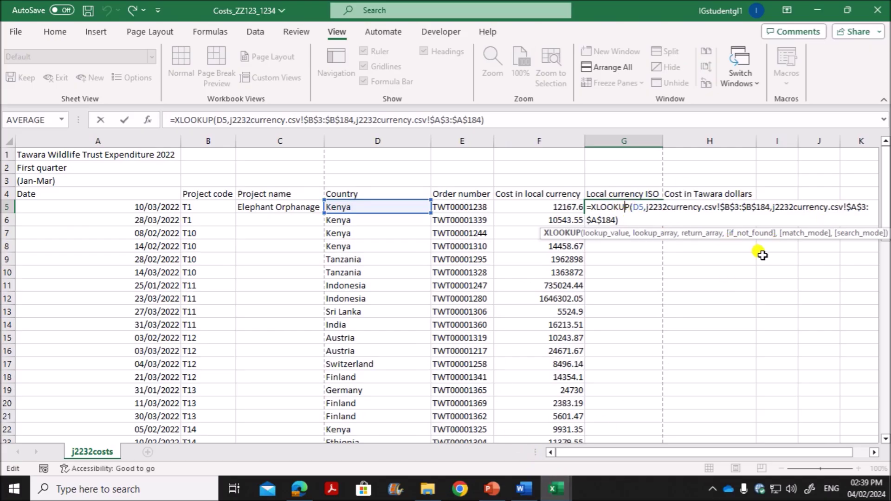
{"action": "key", "text": "Return"}
{"action": "key", "text": "alt+Tab"}
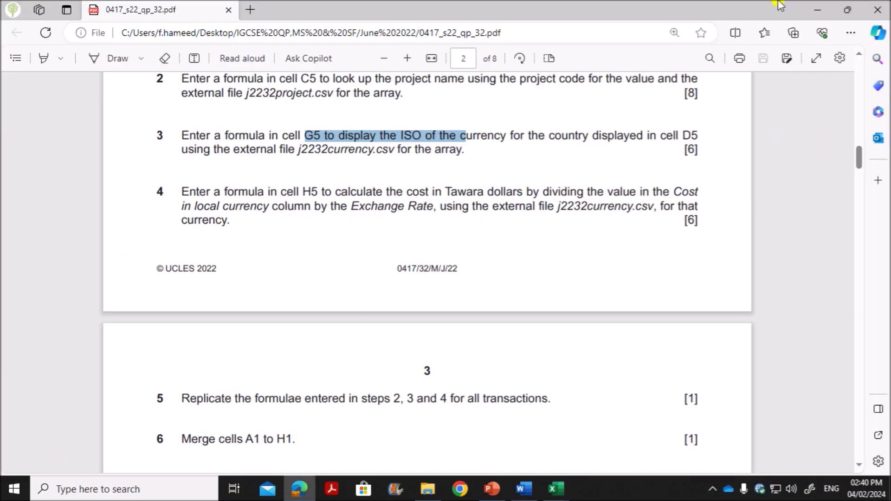
{"action": "left_click_drag", "start_coordinate": [190, 192], "coordinate": [645, 190]}
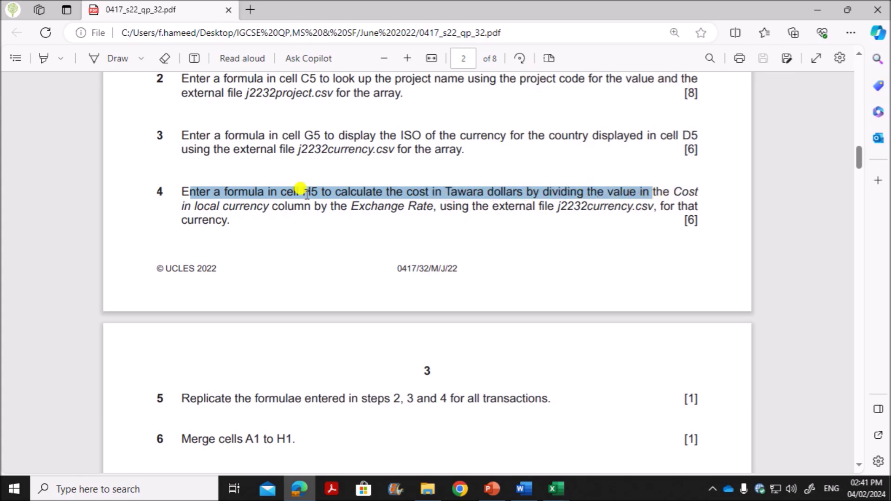
{"action": "left_click_drag", "start_coordinate": [183, 206], "coordinate": [268, 206]}
{"action": "left_click_drag", "start_coordinate": [331, 207], "coordinate": [433, 207]}
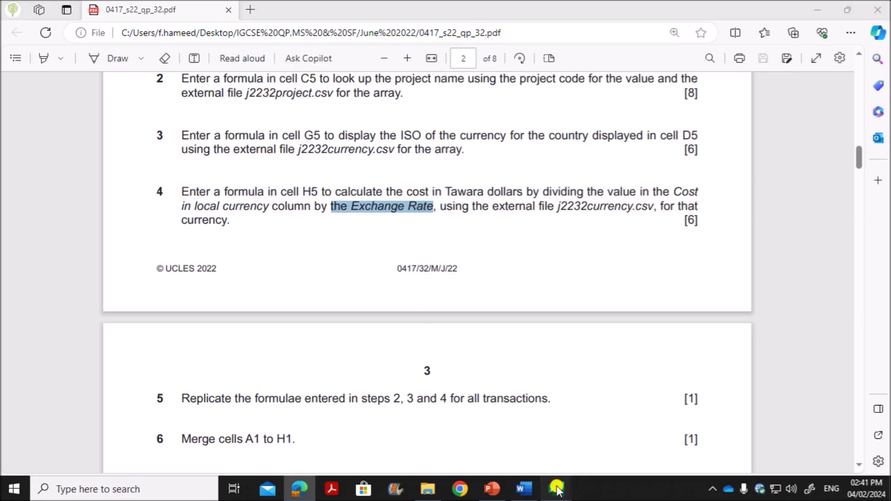
Step: Switch to Excel and examine cost cell F5 and empty cell H5 in the Costs workbook, then the exchange rates in the j2232currency file
{"action": "mouse_move", "coordinate": [556, 489]}
{"action": "left_click", "coordinate": [413, 426]}
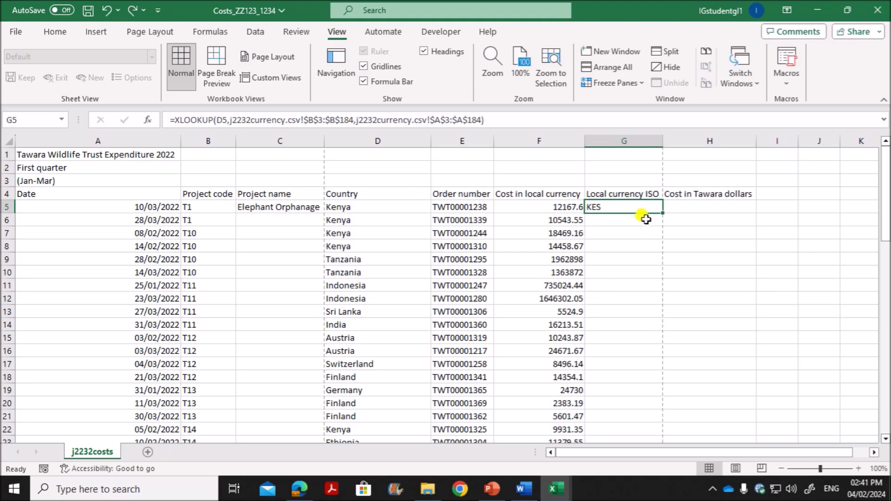
{"action": "left_click", "coordinate": [538, 207]}
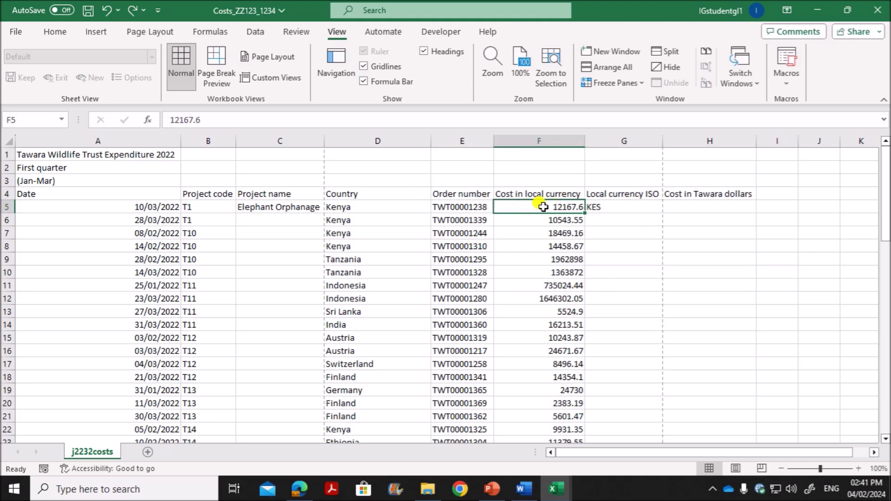
{"action": "left_click", "coordinate": [697, 203]}
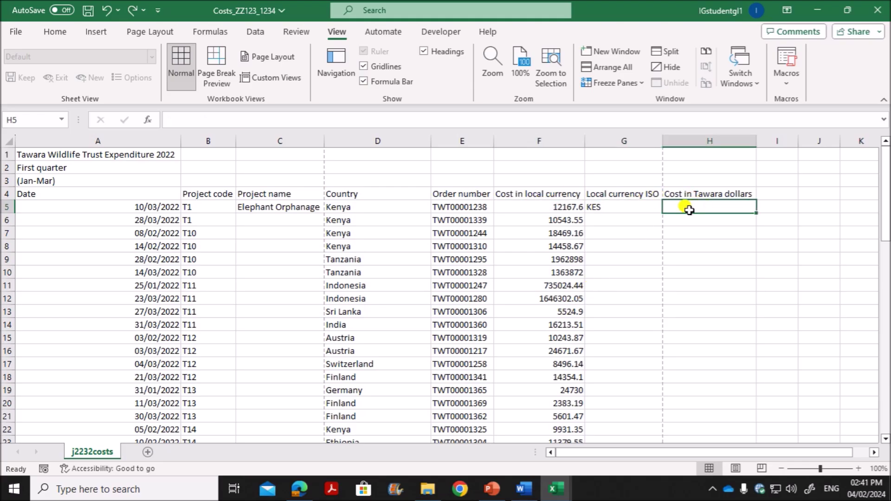
{"action": "left_click", "coordinate": [556, 207]}
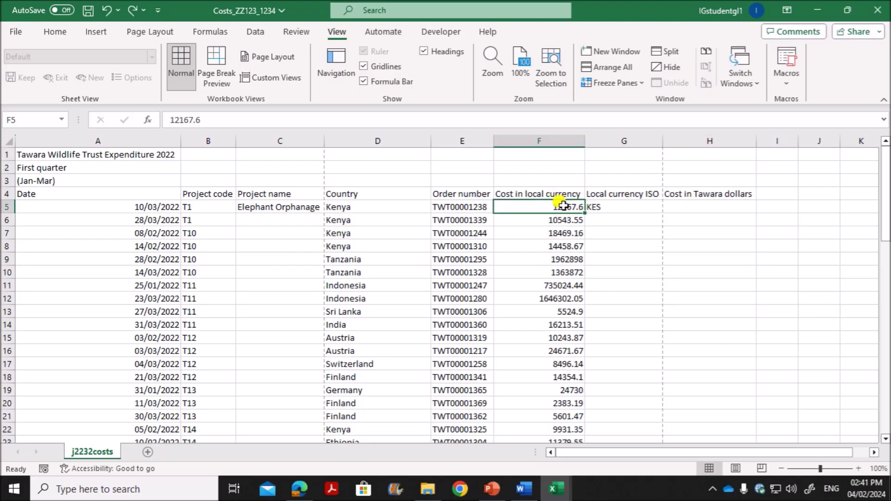
{"action": "mouse_move", "coordinate": [555, 489]}
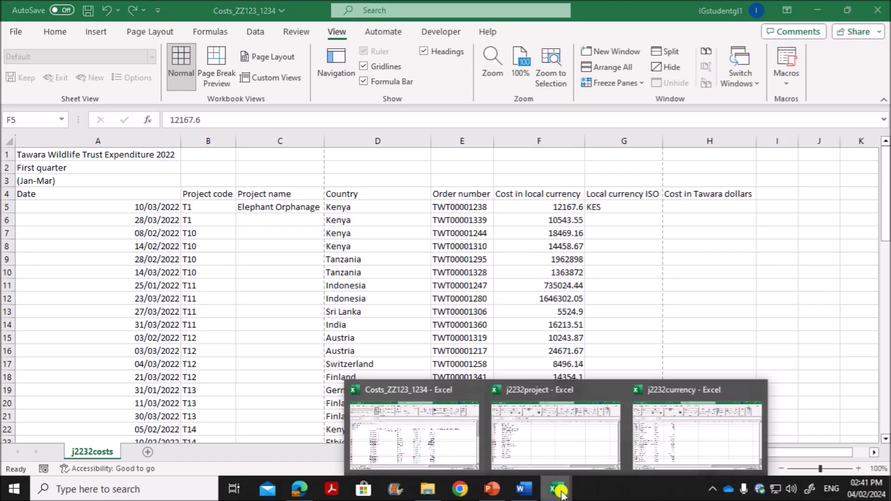
{"action": "left_click", "coordinate": [688, 449]}
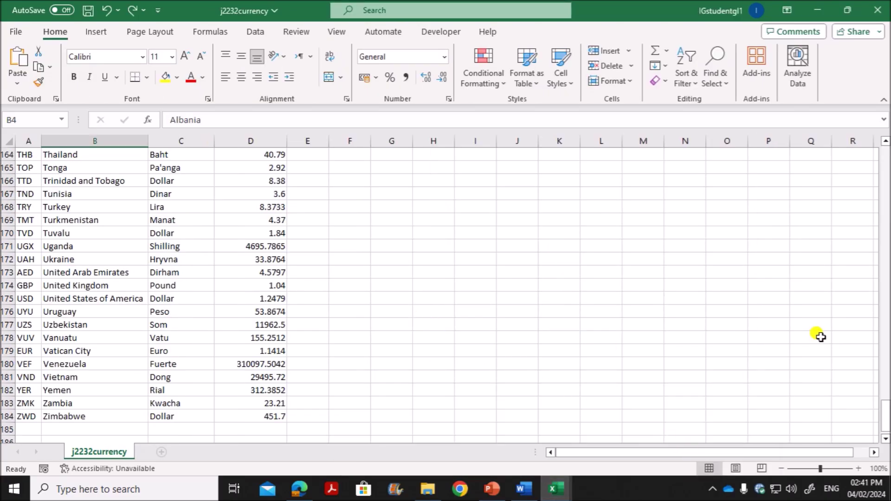
{"action": "left_click_drag", "start_coordinate": [884, 415], "coordinate": [859, 135]}
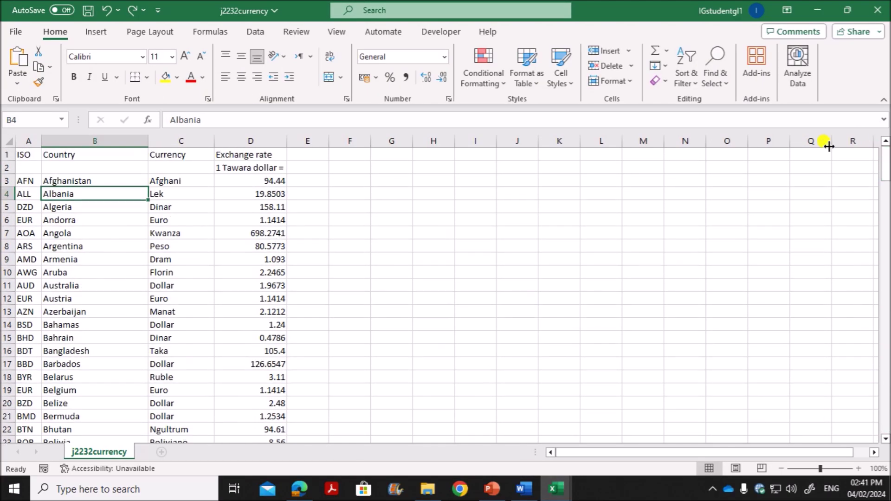
{"action": "left_click", "coordinate": [269, 207]}
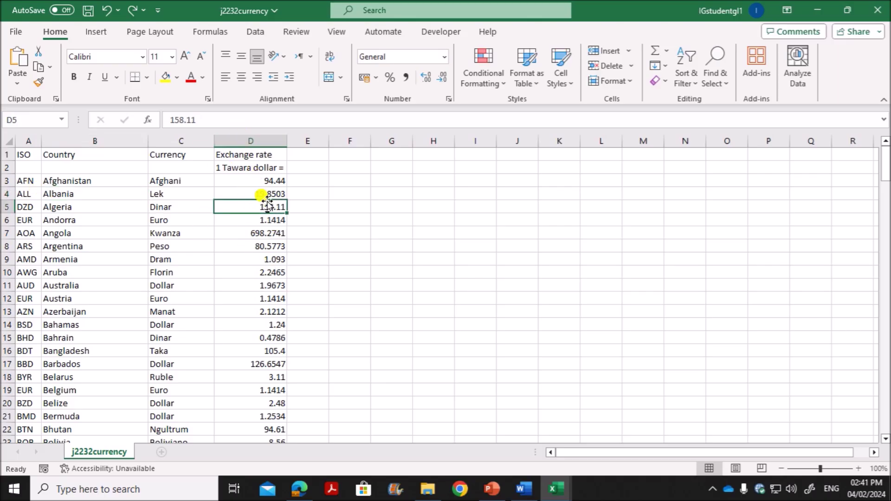
Step: Check the currency ISO in cell G5 of the Costs workbook, then the exchange rate column in the j2232currency file
{"action": "mouse_move", "coordinate": [556, 488]}
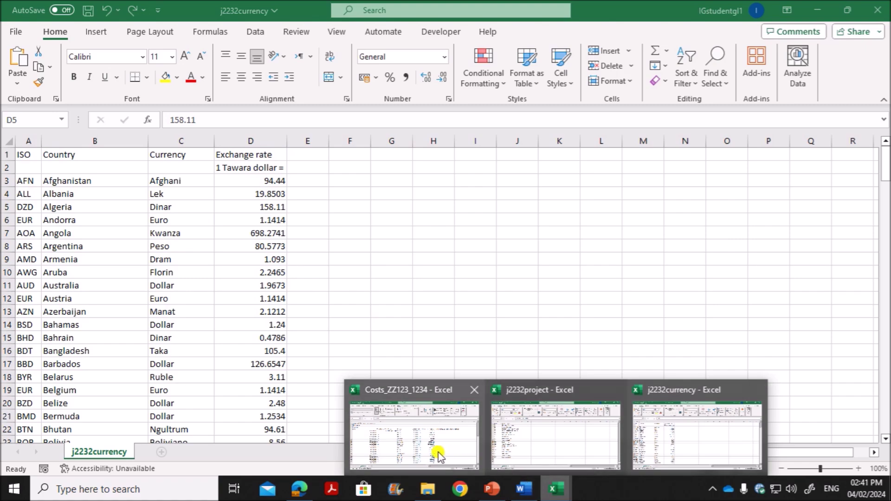
{"action": "left_click", "coordinate": [424, 450]}
{"action": "left_click", "coordinate": [599, 210]}
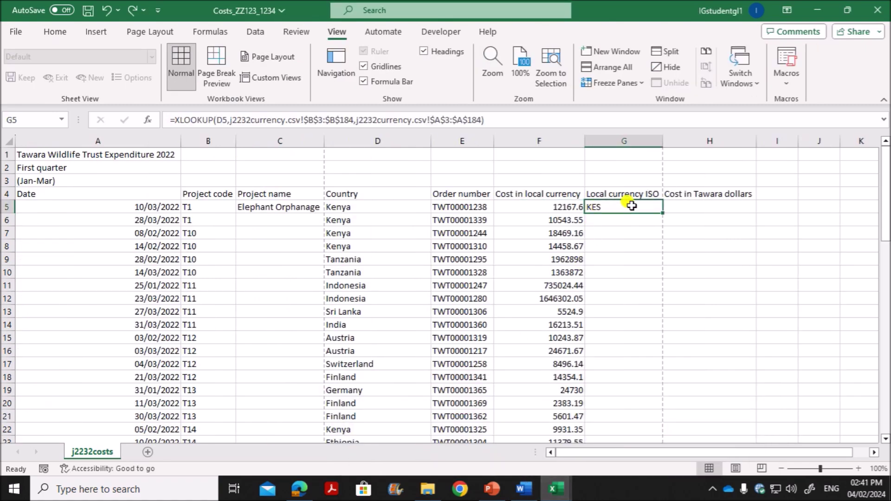
{"action": "mouse_move", "coordinate": [555, 489]}
{"action": "left_click", "coordinate": [646, 441]}
{"action": "left_click", "coordinate": [225, 188]}
{"action": "left_click", "coordinate": [258, 181]}
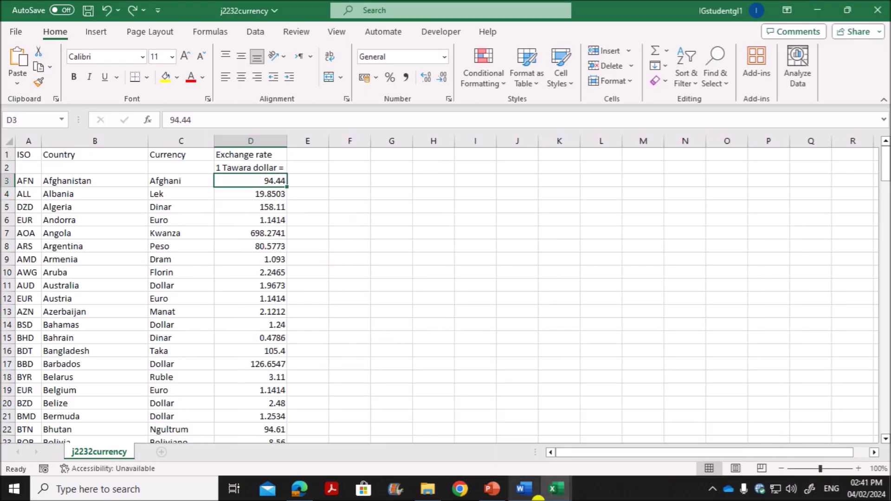
Step: Start a division formula in cell H5 of the Costs workbook with local currency cost F5 as the dividend
{"action": "mouse_move", "coordinate": [556, 489]}
{"action": "left_click", "coordinate": [455, 427]}
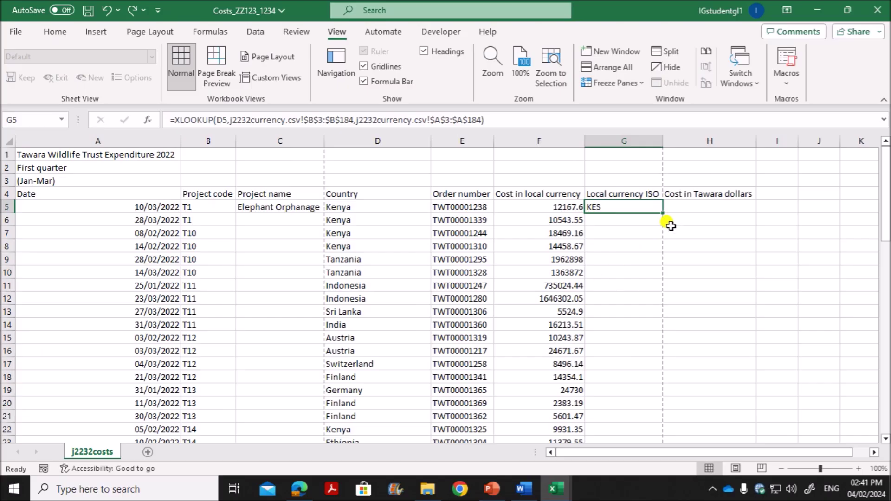
{"action": "left_click", "coordinate": [678, 207]}
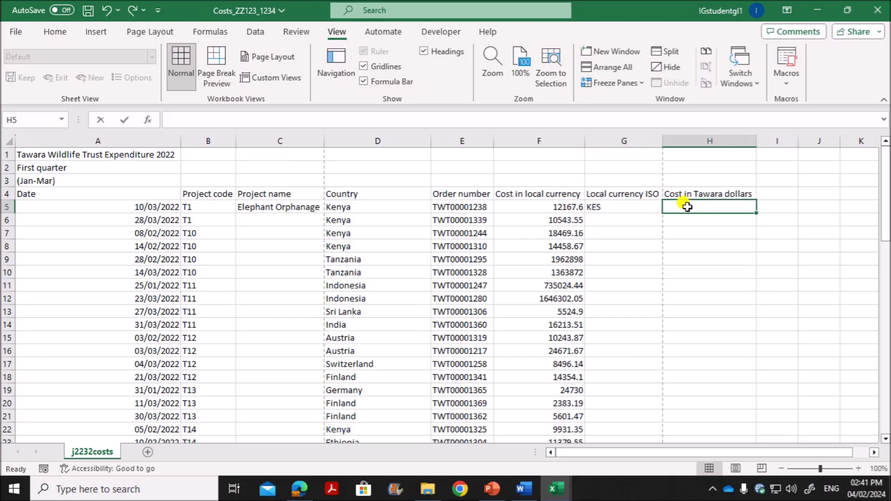
{"action": "type", "text": "="}
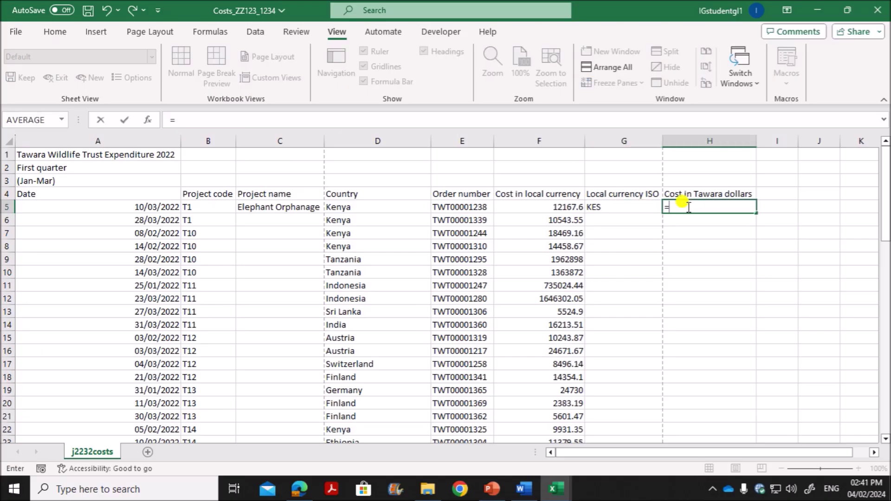
{"action": "left_click", "coordinate": [555, 207]}
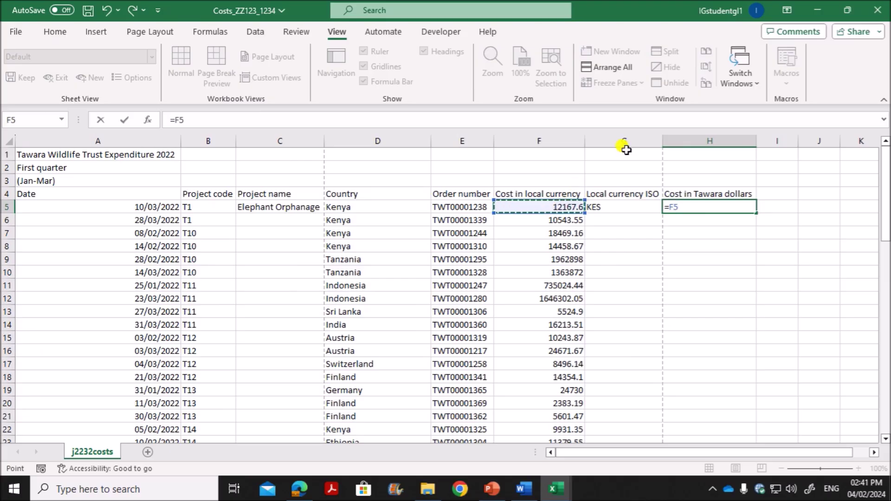
{"action": "type", "text": "/"}
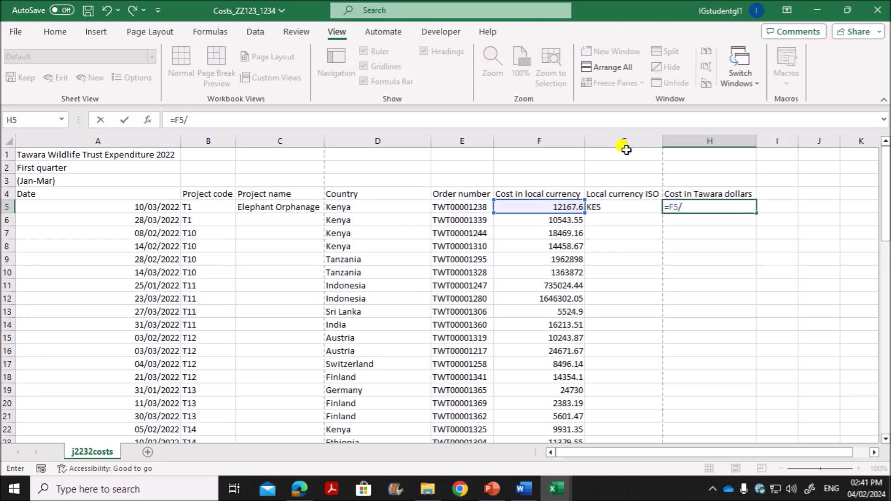
Step: Add a VLOOKUP as the divisor in H5, with currency ISO cell G5 as its lookup value
{"action": "type", "text": "vlo"}
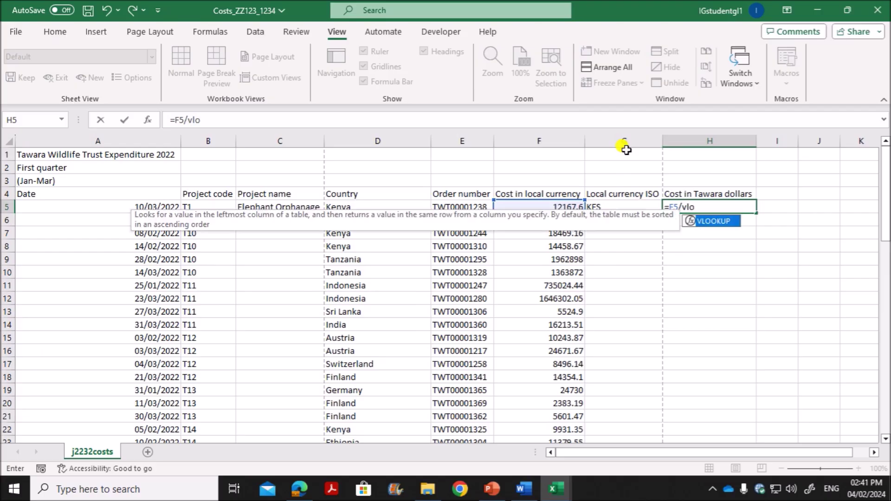
{"action": "type", "text": "okup("}
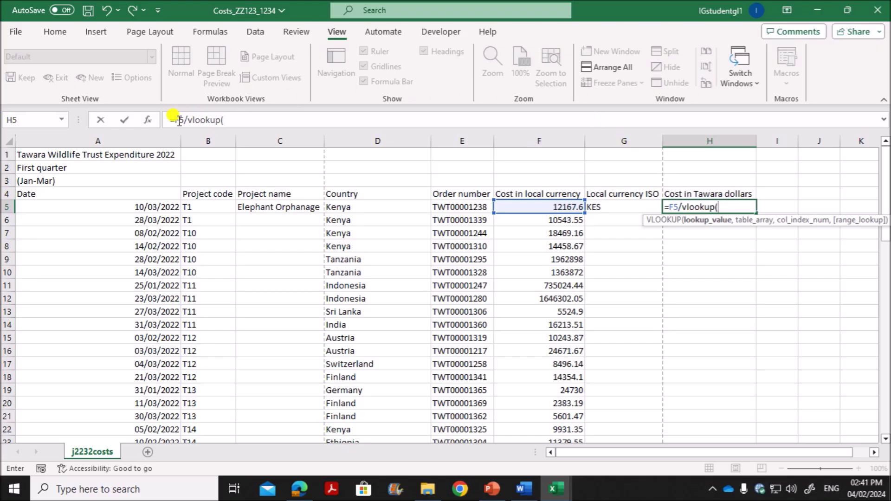
{"action": "left_click", "coordinate": [150, 122]}
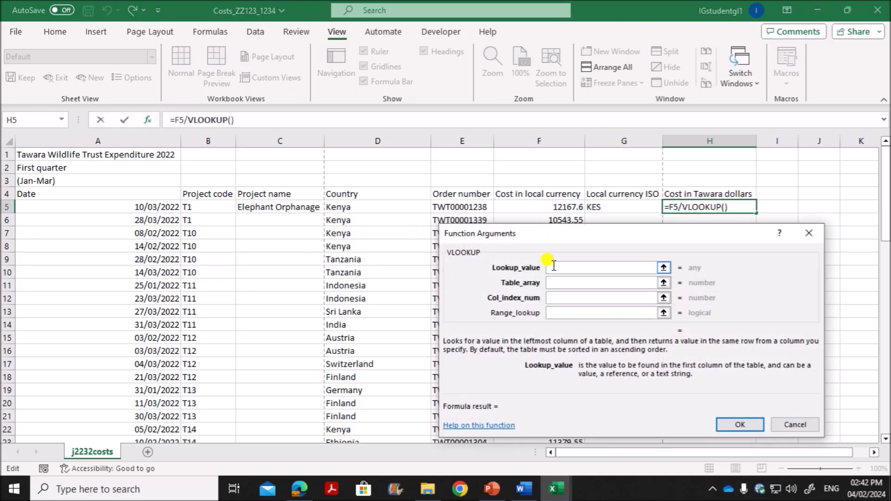
{"action": "left_click_drag", "start_coordinate": [555, 238], "coordinate": [535, 264]}
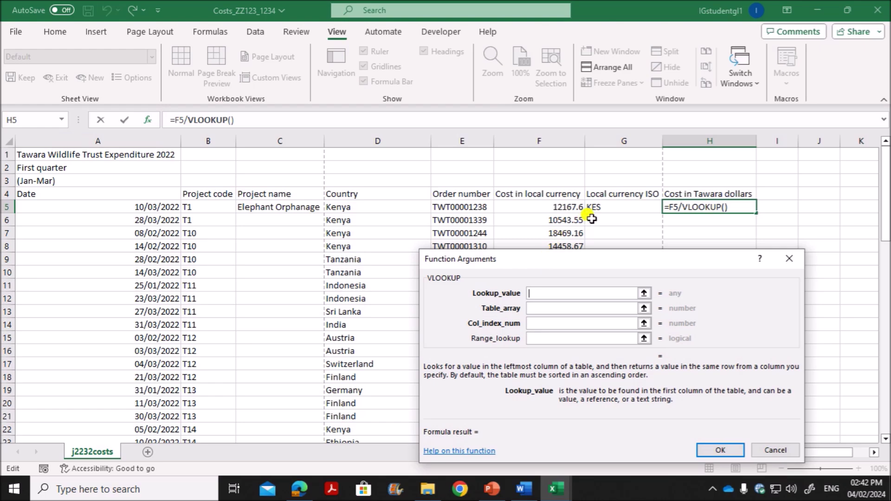
{"action": "left_click", "coordinate": [603, 208]}
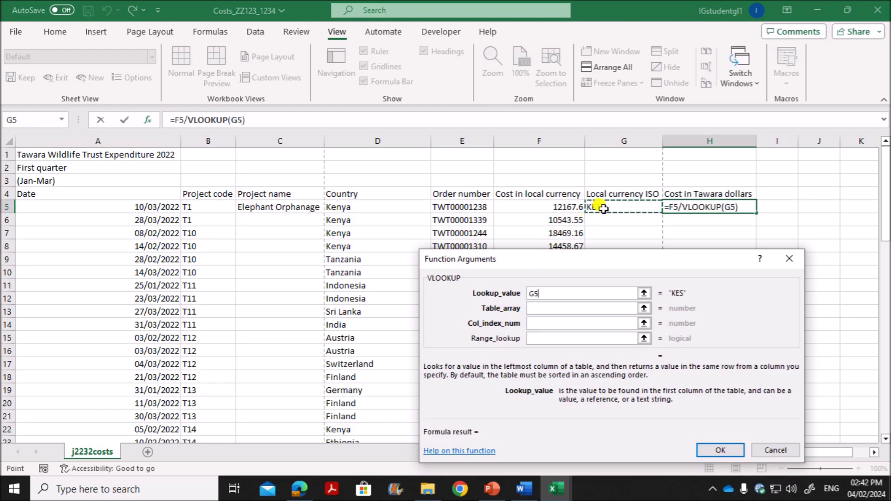
Step: Set the VLOOKUP table array to the range $A$3:$D$184 in the j2232currency file
{"action": "left_click", "coordinate": [533, 308]}
{"action": "mouse_move", "coordinate": [556, 488]}
{"action": "left_click", "coordinate": [650, 441]}
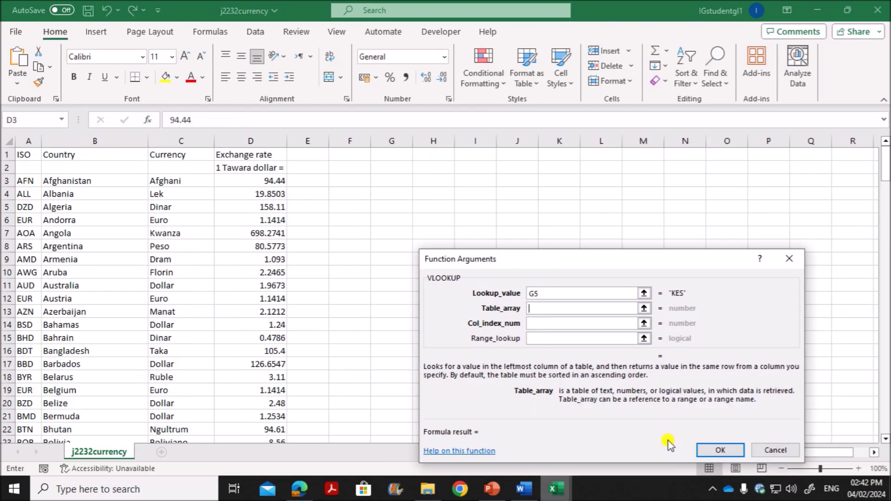
{"action": "left_click_drag", "start_coordinate": [28, 180], "coordinate": [247, 417]}
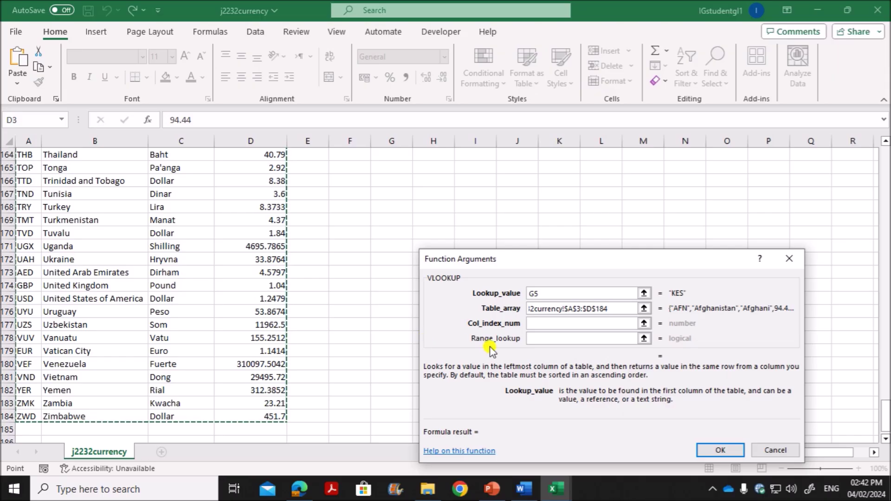
Step: Set the VLOOKUP column index to 4 and the range lookup to 0, and complete the H5 formula
{"action": "scroll", "coordinate": [512, 350], "scroll_direction": "up", "scroll_amount": 15}
{"action": "scroll", "coordinate": [513, 350], "scroll_direction": "up", "scroll_amount": 20}
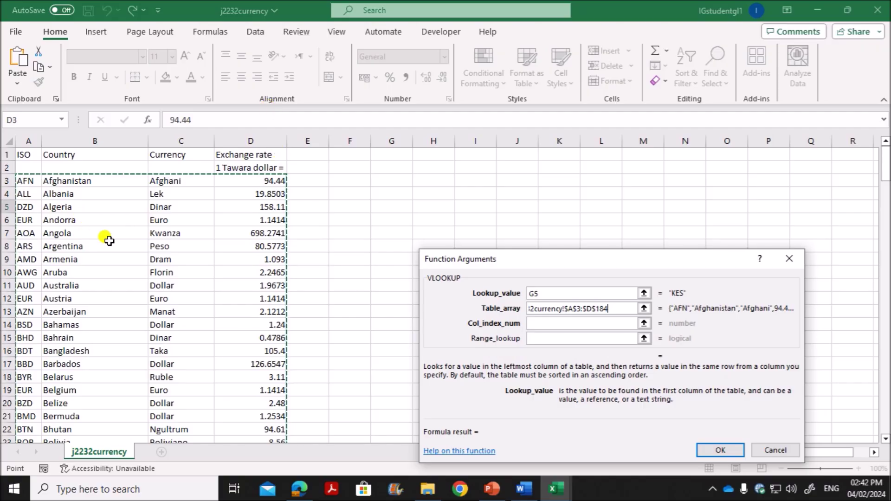
{"action": "left_click", "coordinate": [538, 325]}
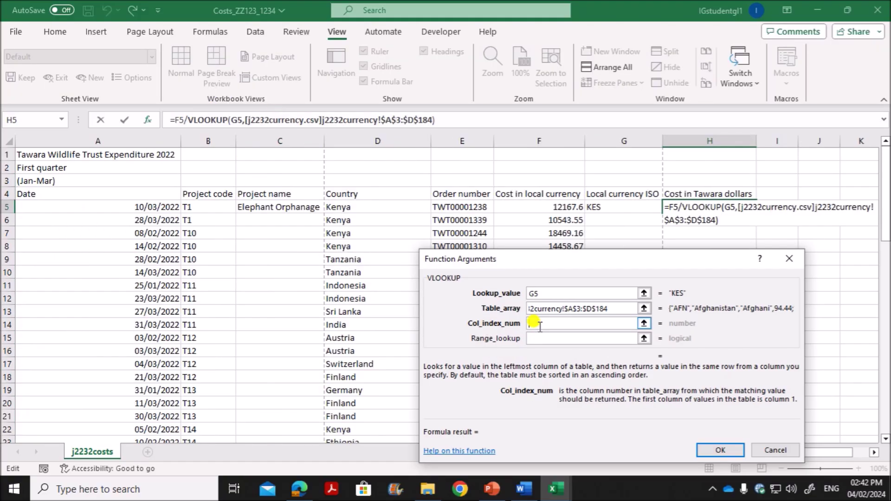
{"action": "type", "text": "4"}
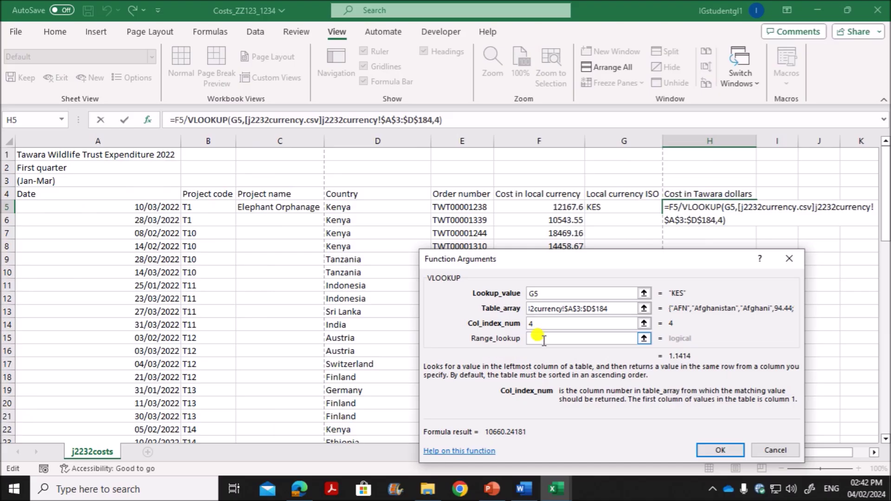
{"action": "left_click", "coordinate": [544, 339]}
{"action": "type", "text": "0"}
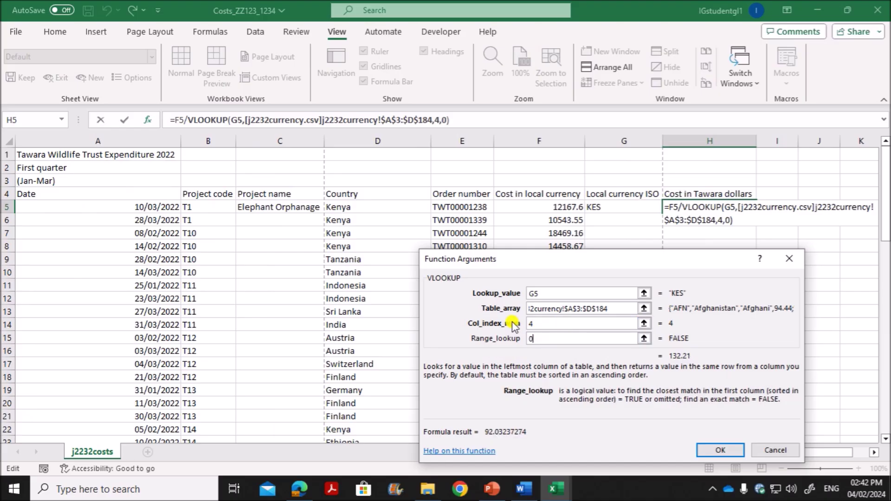
{"action": "left_click", "coordinate": [721, 450]}
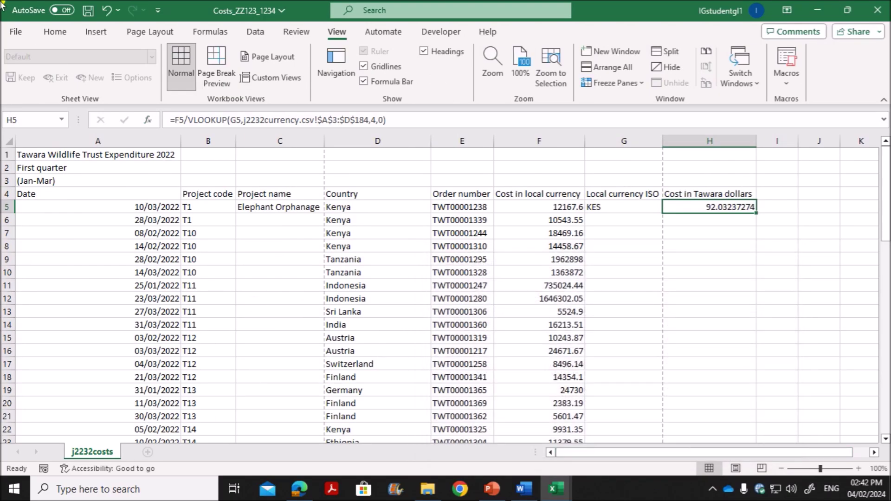
Step: Review the F5 and VLOOKUP parts of the formula in cell H5
{"action": "double_click", "coordinate": [731, 211]}
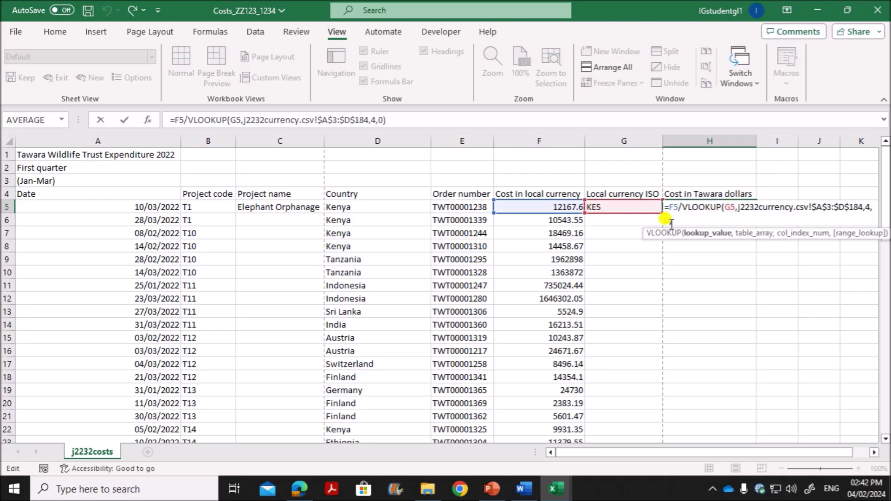
{"action": "double_click", "coordinate": [673, 207]}
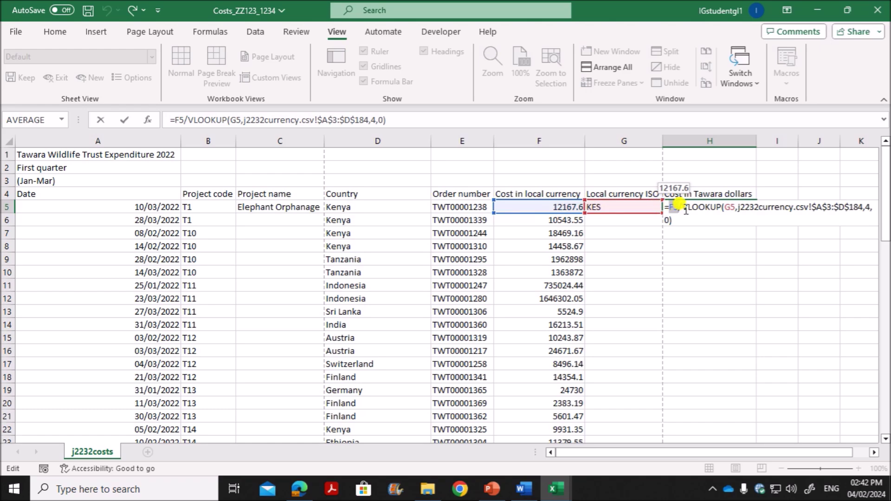
{"action": "left_click_drag", "start_coordinate": [679, 205], "coordinate": [865, 204]}
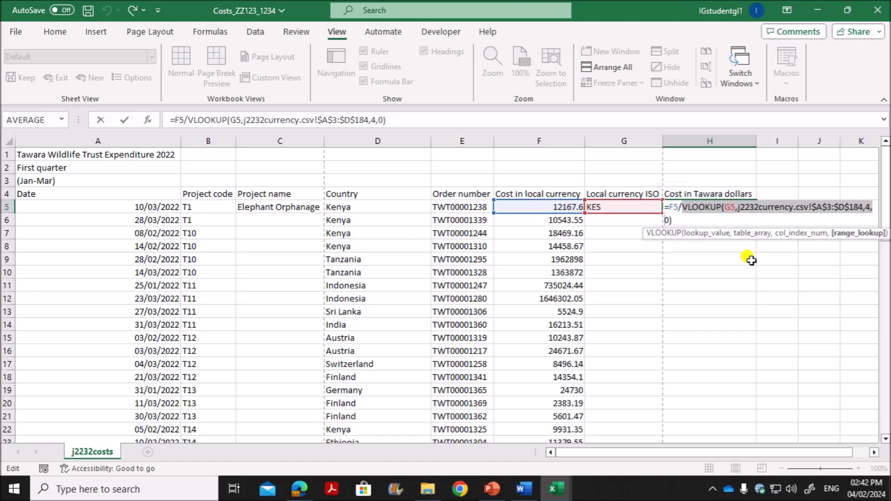
{"action": "key", "text": "Return"}
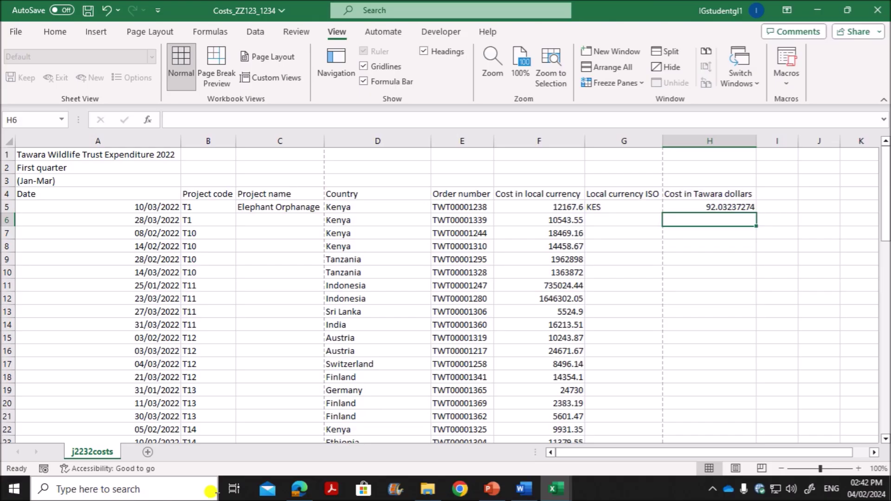
Step: Switch to the exam paper, read question 5 about replicating the formulae, and return to the Costs workbook
{"action": "left_click", "coordinate": [299, 489]}
{"action": "scroll", "coordinate": [263, 309], "scroll_direction": "down", "scroll_amount": 3}
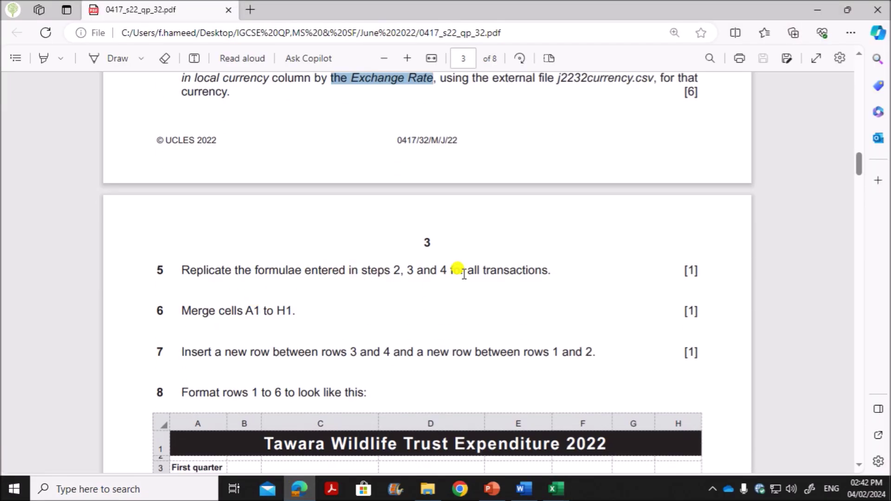
{"action": "mouse_move", "coordinate": [559, 485]}
{"action": "left_click", "coordinate": [687, 442]}
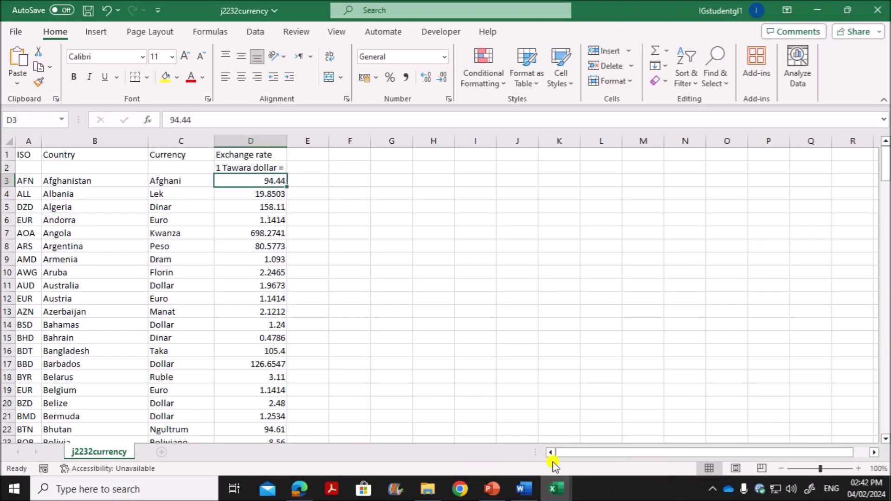
{"action": "left_click", "coordinate": [413, 430]}
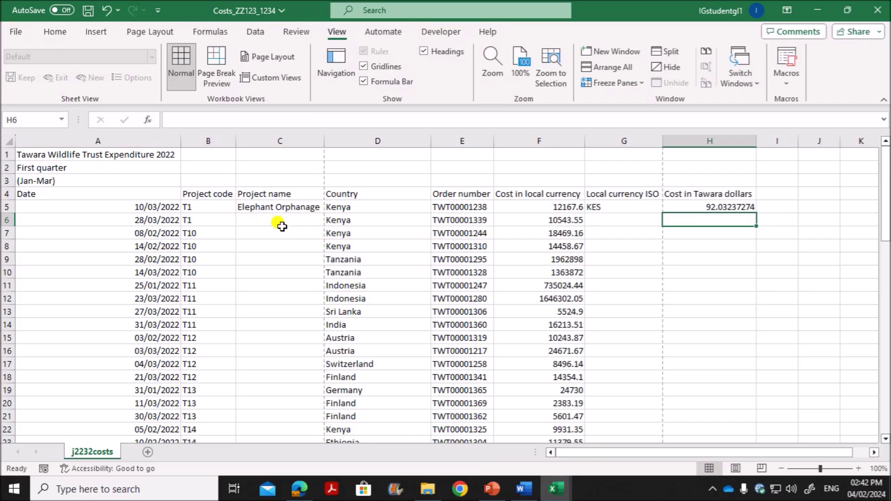
Step: Replicate the formulae in C5, G5 and H5 down their columns for all transactions
{"action": "left_click", "coordinate": [282, 209]}
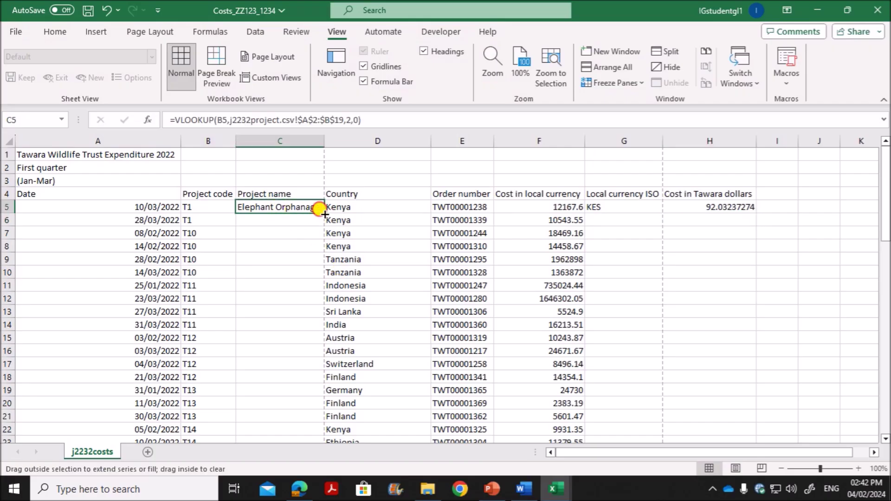
{"action": "double_click", "coordinate": [324, 214]}
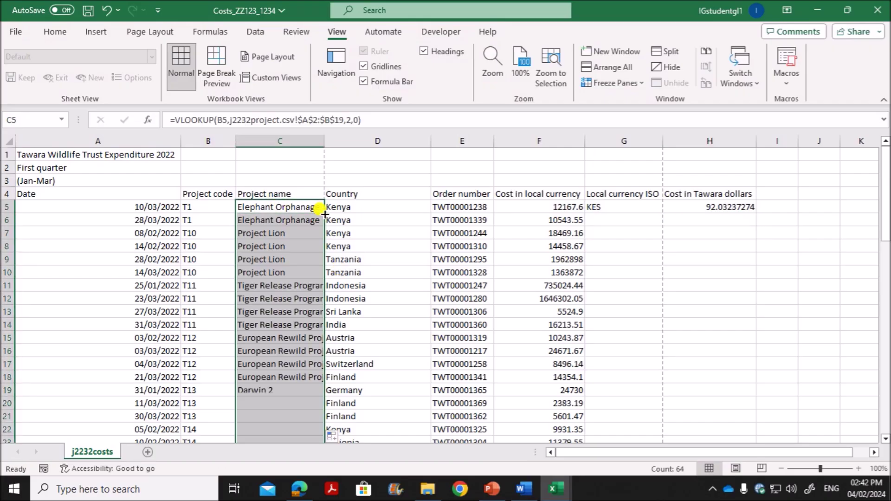
{"action": "left_click", "coordinate": [641, 210]}
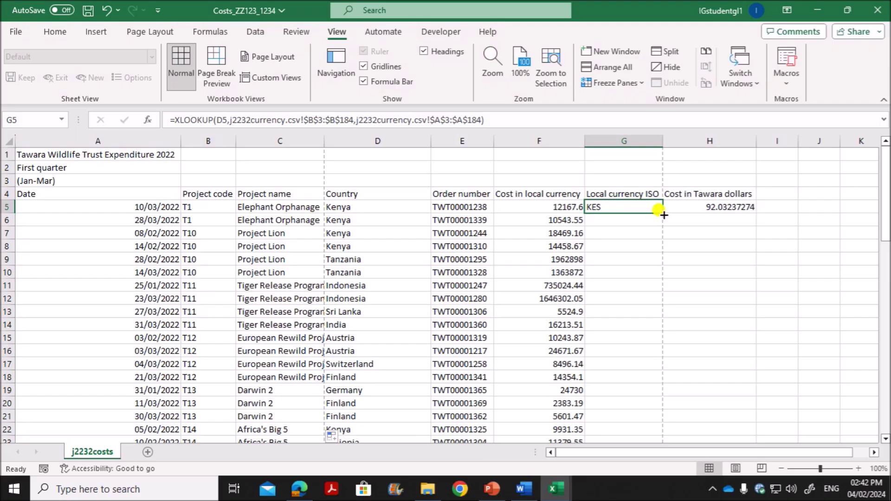
{"action": "double_click", "coordinate": [663, 214]}
{"action": "left_click", "coordinate": [694, 207]}
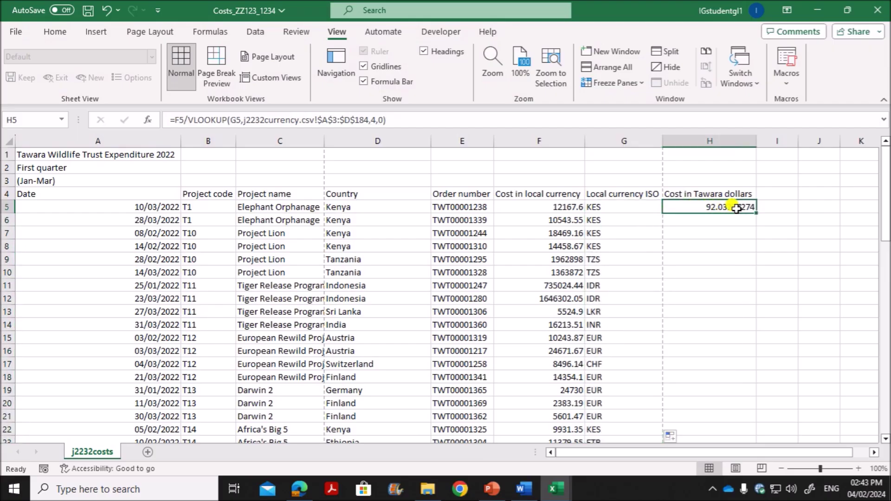
{"action": "double_click", "coordinate": [756, 214]}
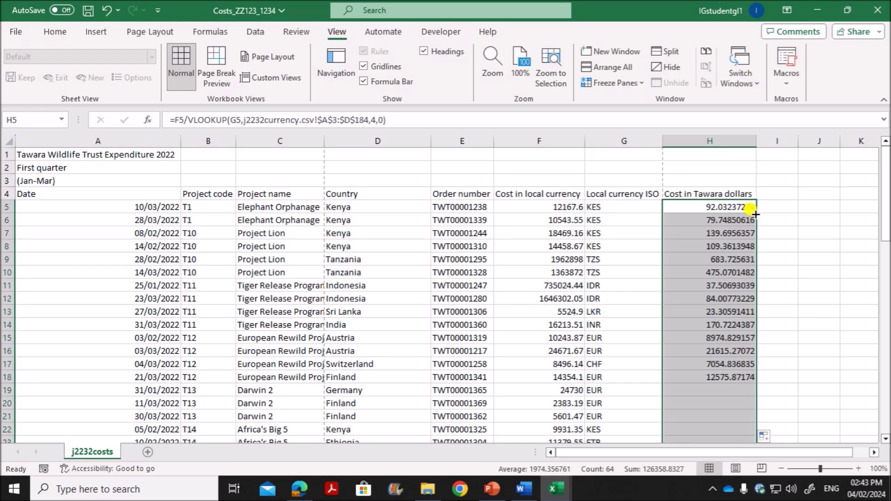
Step: Read question 6 in the exam paper, then return to the Costs workbook and merge and centre cells A1 to H1
{"action": "left_click", "coordinate": [289, 487]}
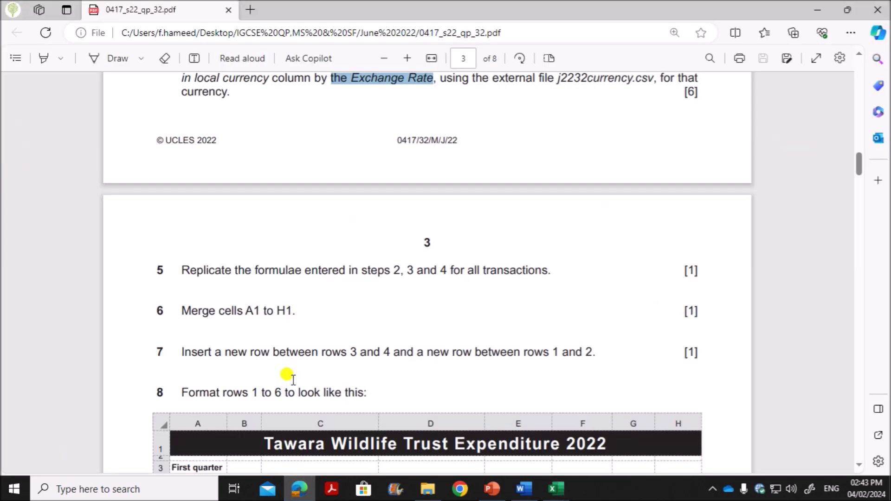
{"action": "scroll", "coordinate": [291, 379], "scroll_direction": "down", "scroll_amount": 1}
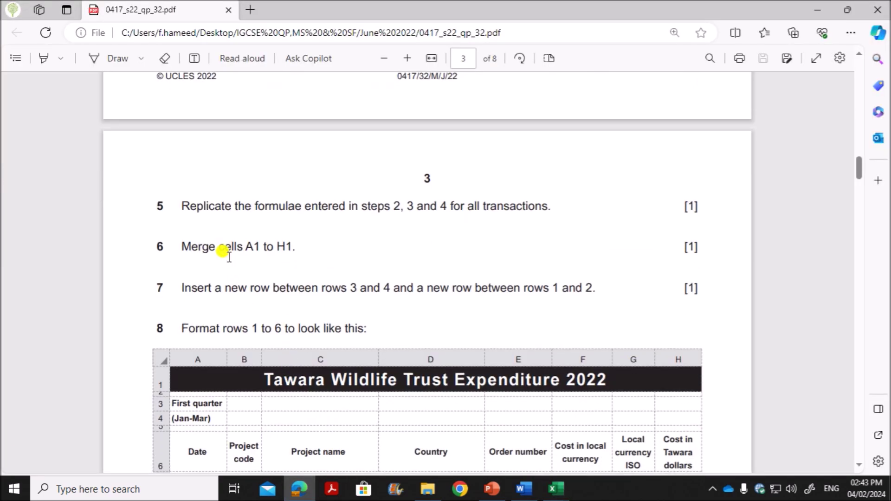
{"action": "left_click", "coordinate": [557, 488]}
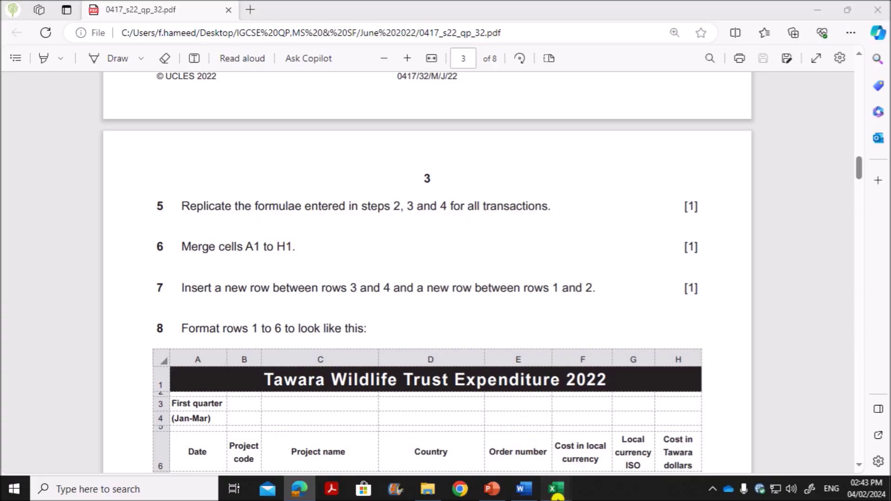
{"action": "left_click", "coordinate": [417, 445]}
{"action": "left_click_drag", "start_coordinate": [70, 155], "coordinate": [696, 153]}
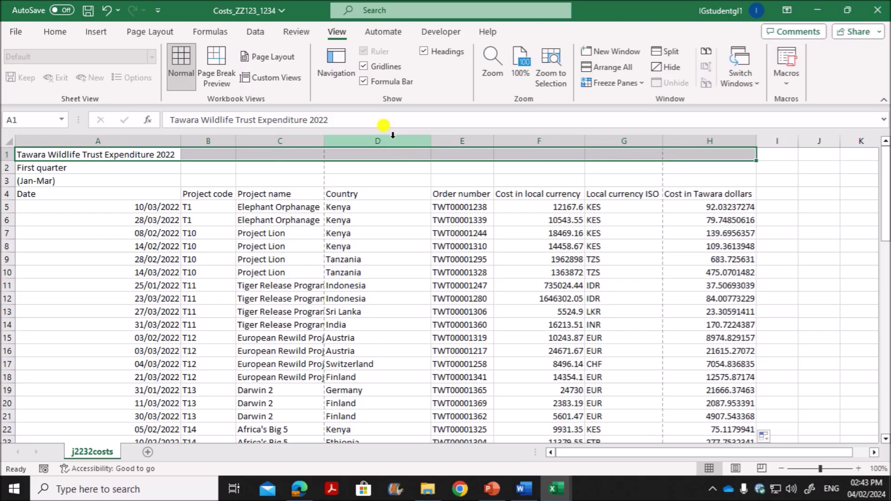
{"action": "left_click", "coordinate": [60, 33]}
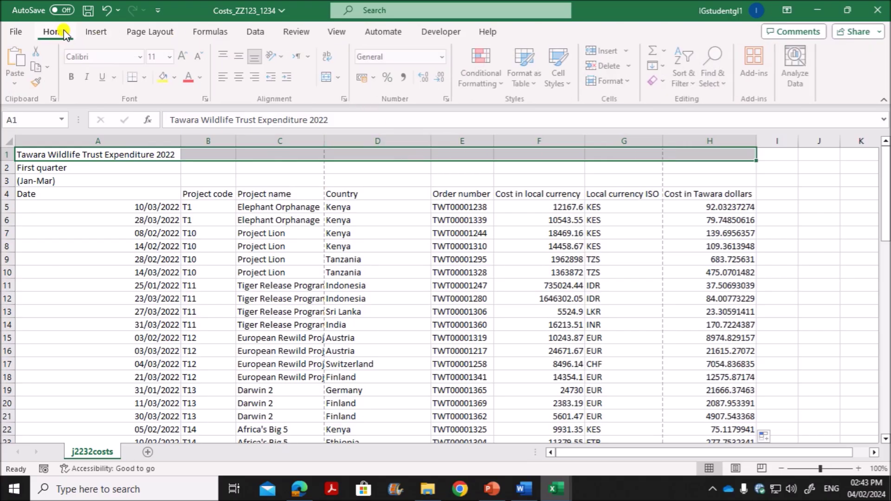
{"action": "left_click", "coordinate": [328, 78]}
Step: Read the first part of question 7 in the exam paper and insert a new row between rows 3 and 4 of the Costs workbook
{"action": "left_click", "coordinate": [300, 489]}
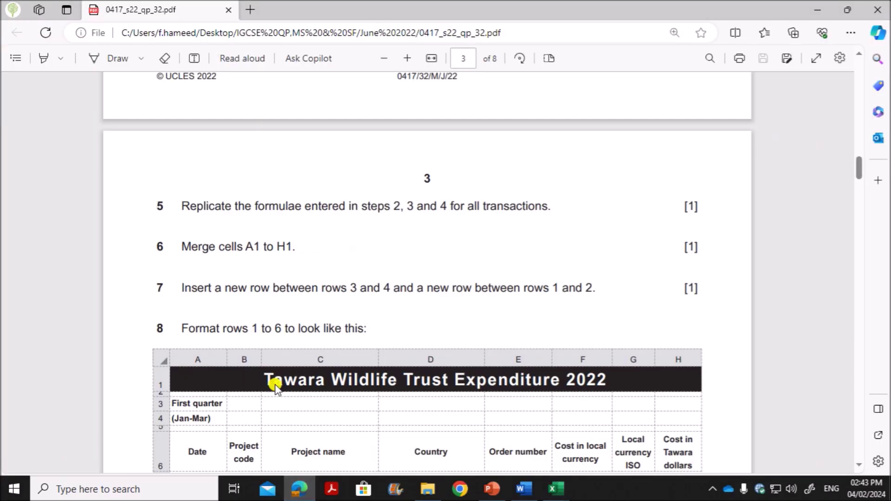
{"action": "left_click_drag", "start_coordinate": [189, 279], "coordinate": [382, 282]}
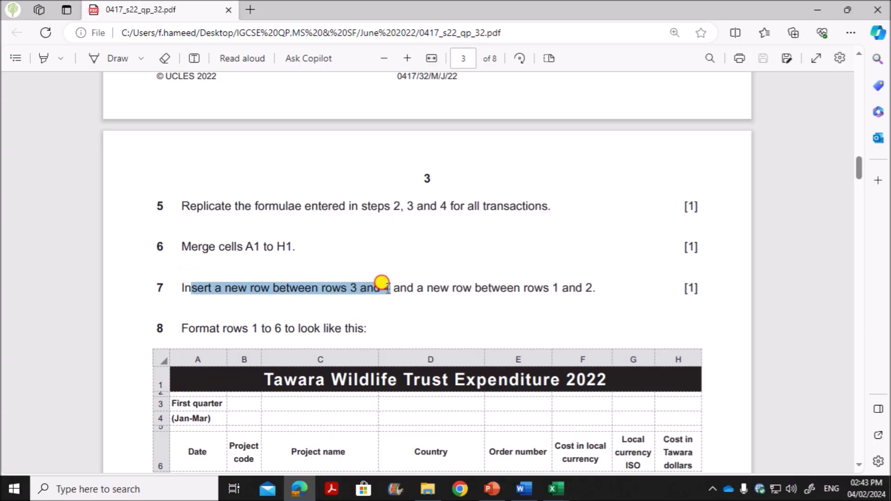
{"action": "left_click", "coordinate": [555, 489]}
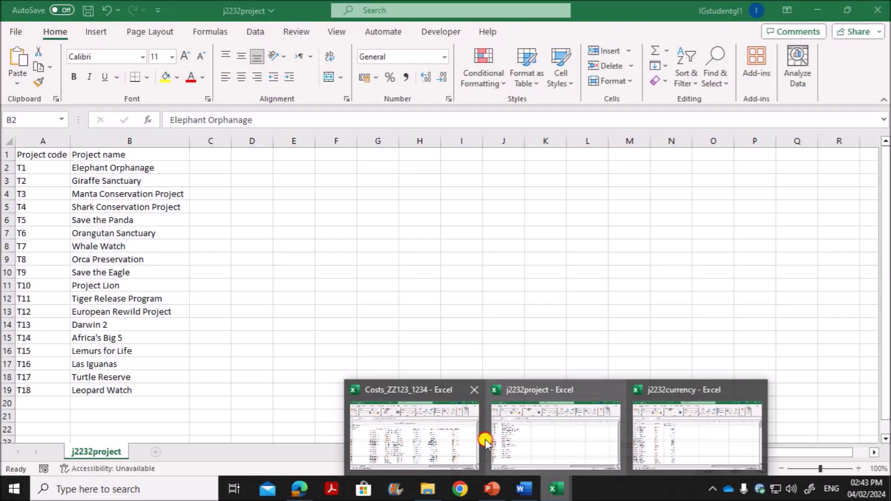
{"action": "left_click", "coordinate": [445, 436]}
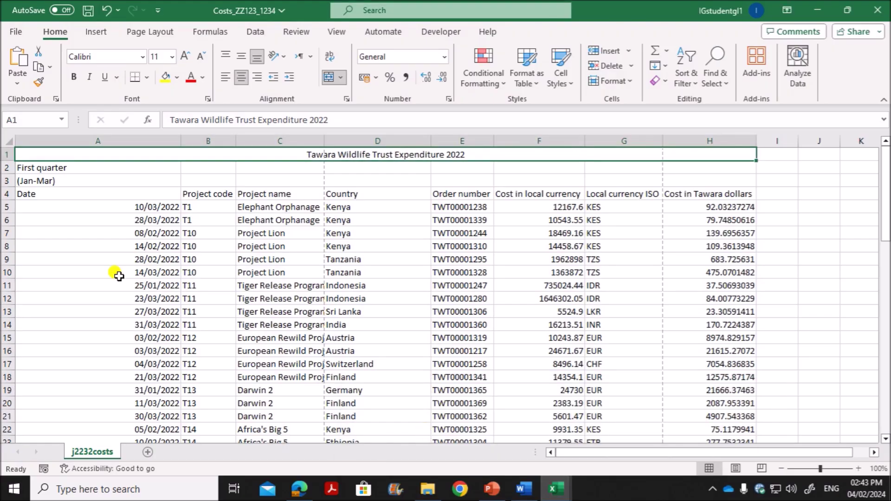
{"action": "left_click", "coordinate": [7, 195]}
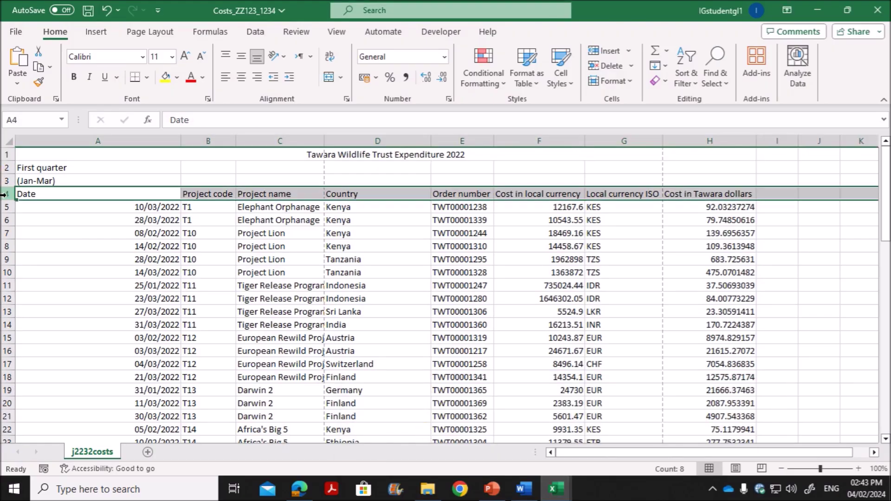
{"action": "right_click", "coordinate": [7, 197]}
{"action": "left_click", "coordinate": [41, 325]}
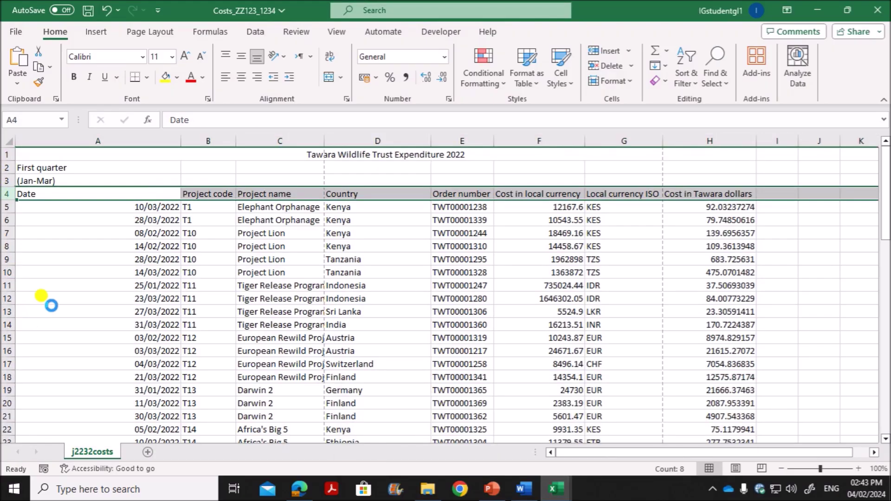
{"action": "left_click", "coordinate": [147, 285]}
Step: Read the rest of question 7 in the exam paper and insert a new row between rows 1 and 2 of the Costs workbook
{"action": "left_click", "coordinate": [300, 488]}
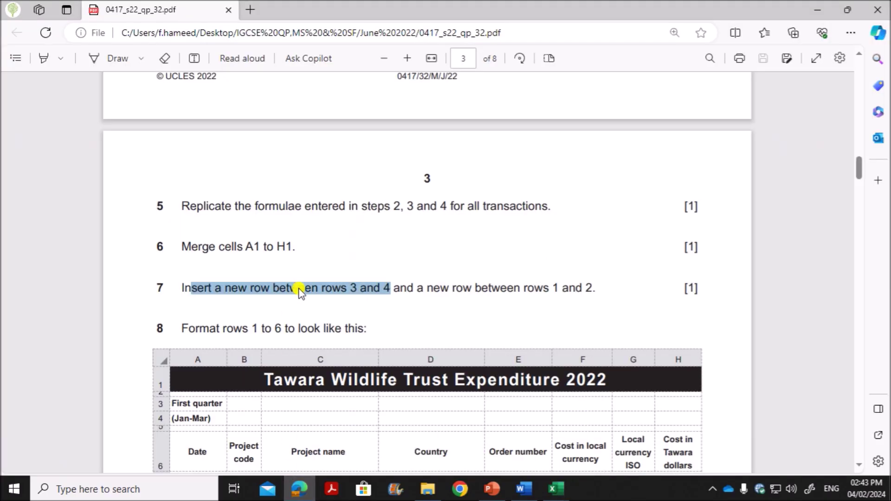
{"action": "left_click_drag", "start_coordinate": [417, 288], "coordinate": [596, 289]}
{"action": "mouse_move", "coordinate": [558, 489]}
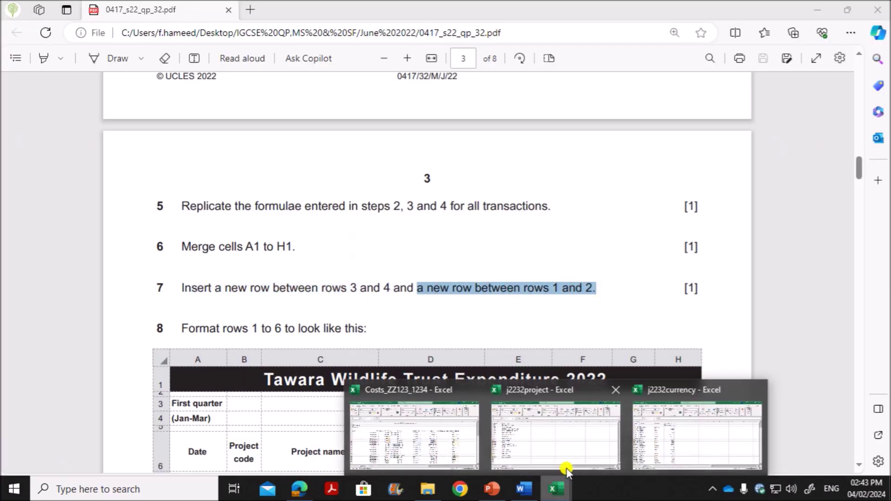
{"action": "left_click", "coordinate": [368, 441]}
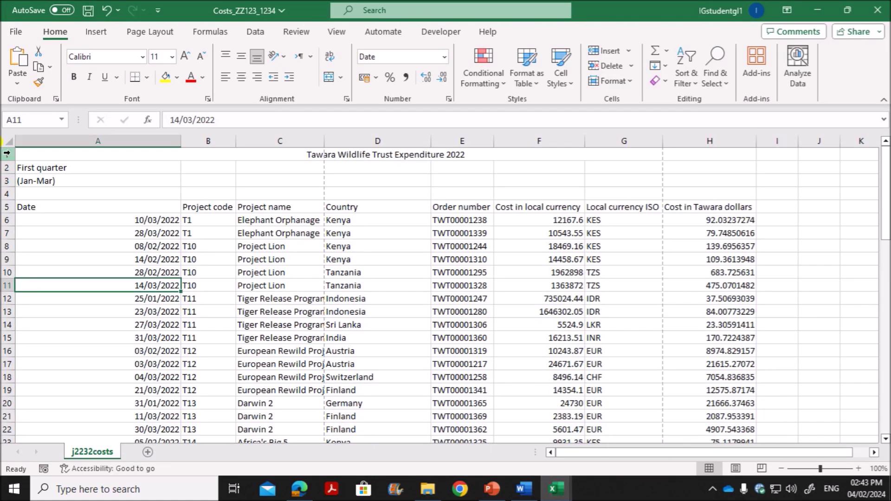
{"action": "left_click", "coordinate": [7, 168]}
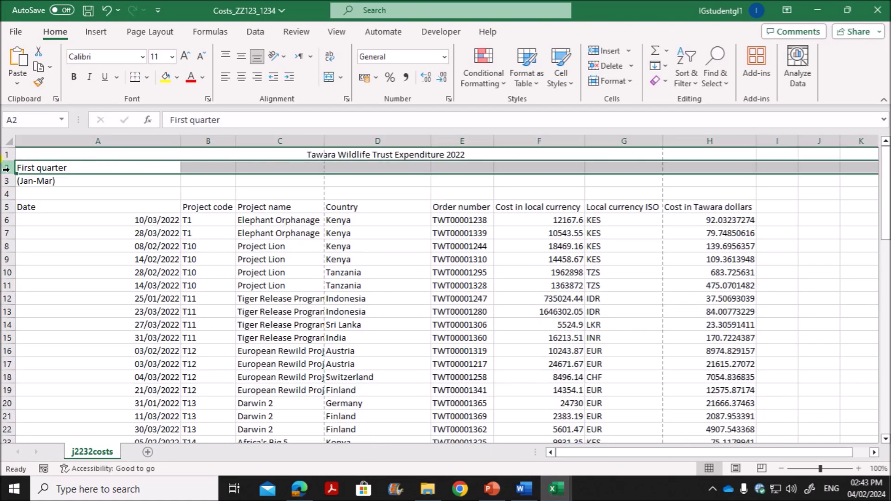
{"action": "right_click", "coordinate": [5, 168]}
{"action": "left_click", "coordinate": [58, 298]}
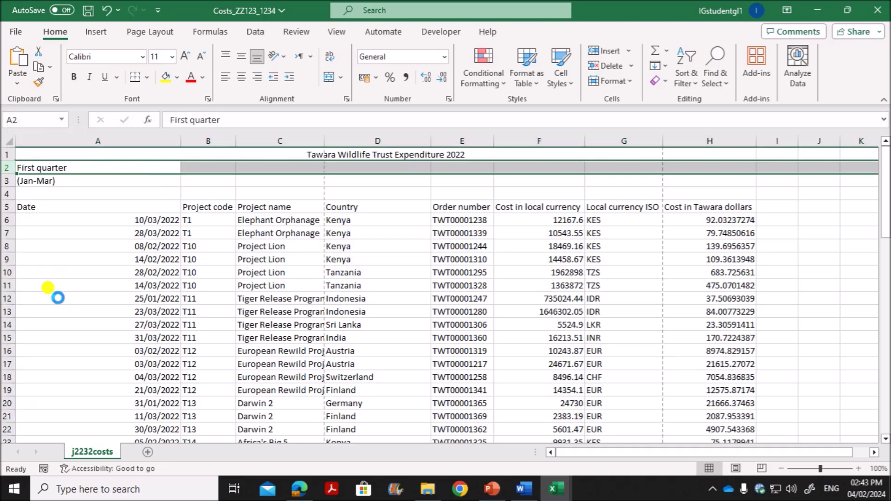
{"action": "left_click", "coordinate": [247, 299]}
Step: Check the question 8 layout in the exam paper and give the merged title in row 1 of the Costs workbook a black fill and white text
{"action": "left_click", "coordinate": [300, 489]}
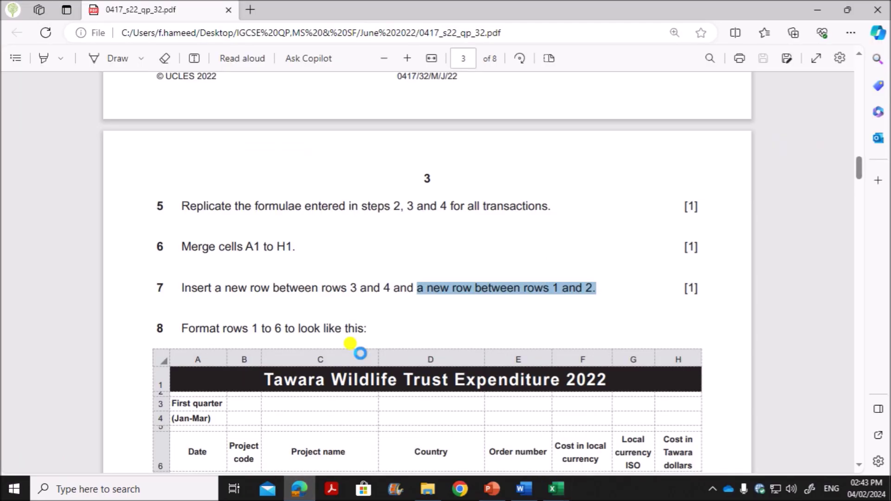
{"action": "scroll", "coordinate": [366, 352], "scroll_direction": "down", "scroll_amount": 4}
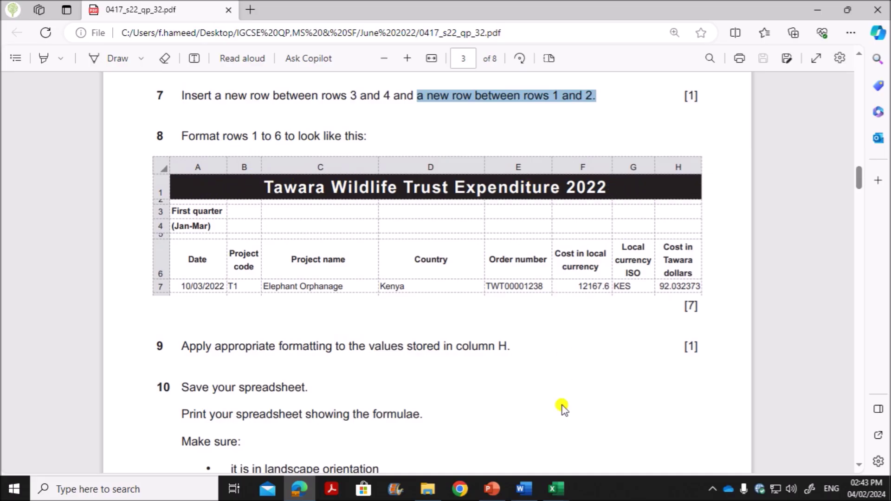
{"action": "left_click", "coordinate": [556, 489]}
{"action": "left_click", "coordinate": [413, 436]}
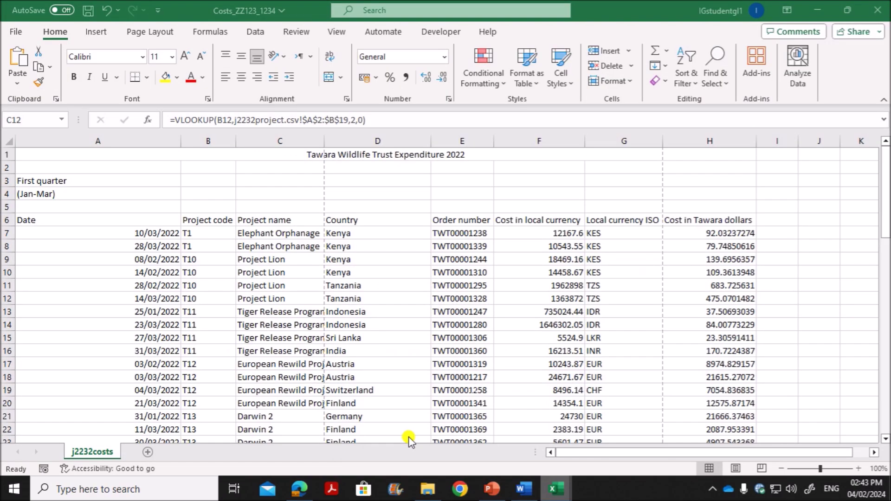
{"action": "left_click", "coordinate": [301, 155]}
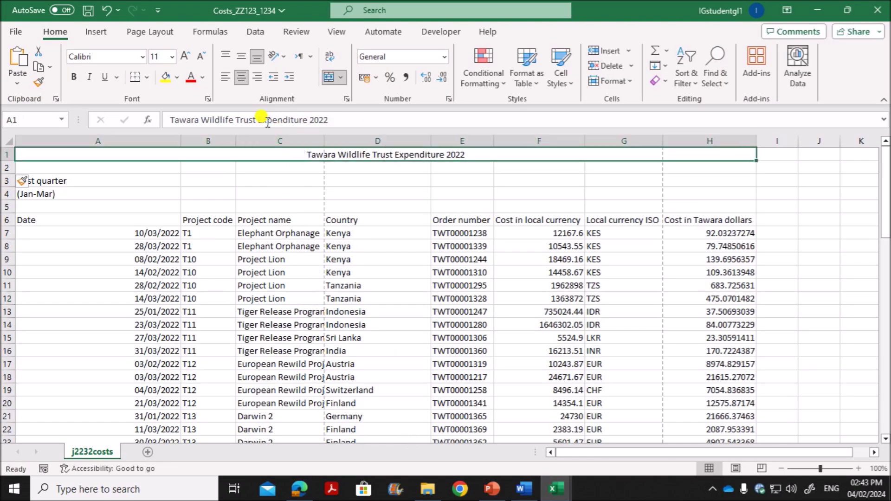
{"action": "left_click", "coordinate": [177, 77]}
{"action": "left_click", "coordinate": [176, 111]}
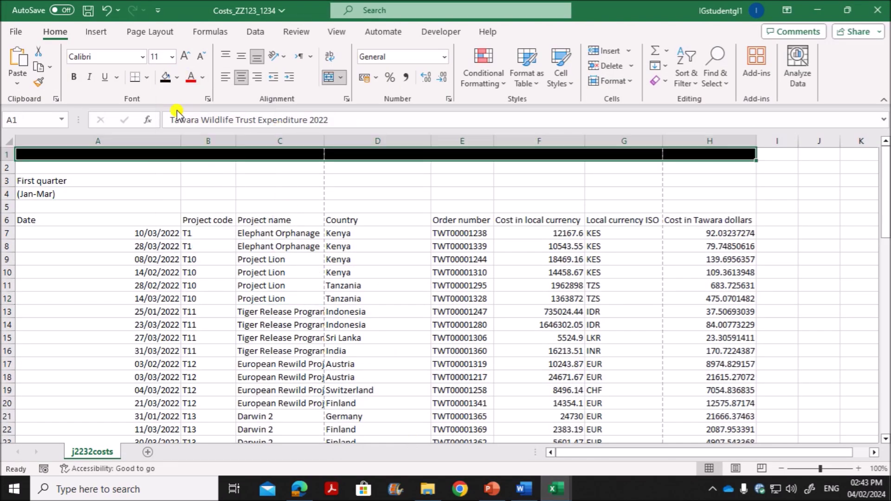
{"action": "left_click", "coordinate": [202, 78]}
{"action": "left_click", "coordinate": [190, 130]}
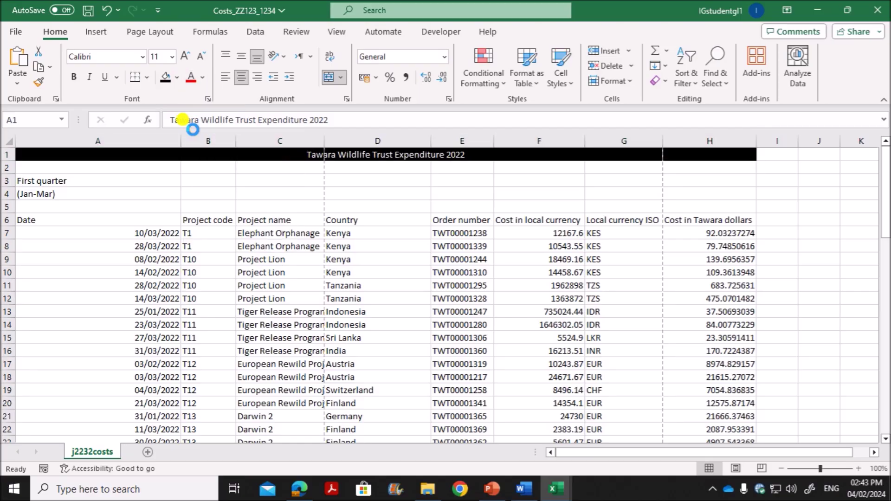
Step: Set the row 1 title to font size 28 and, after comparing it with the exam paper, make it bold
{"action": "left_click", "coordinate": [172, 57]}
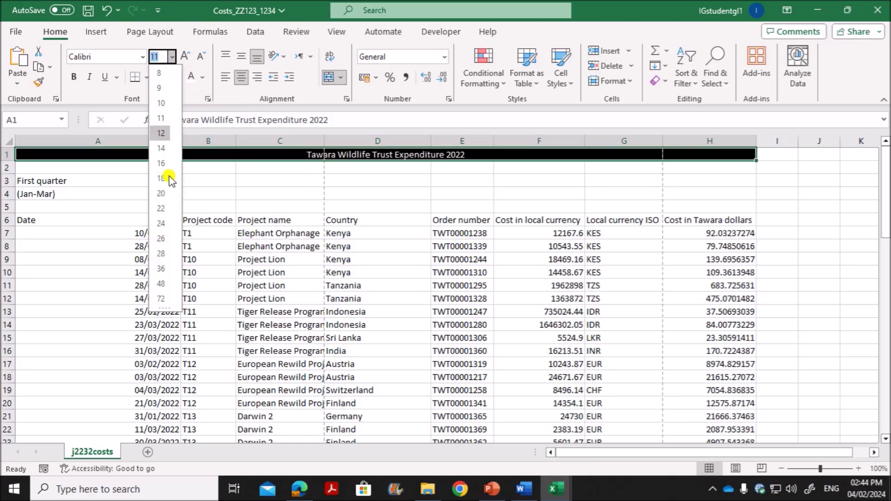
{"action": "left_click", "coordinate": [158, 254]}
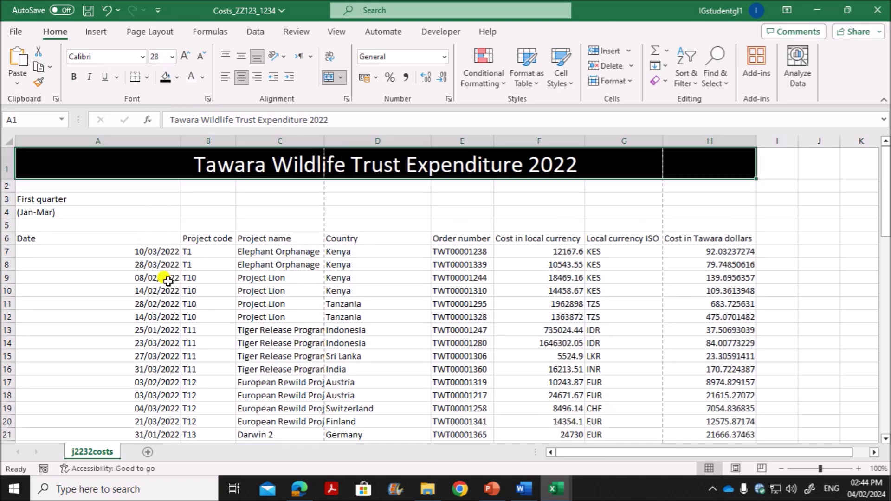
{"action": "left_click", "coordinate": [300, 489]}
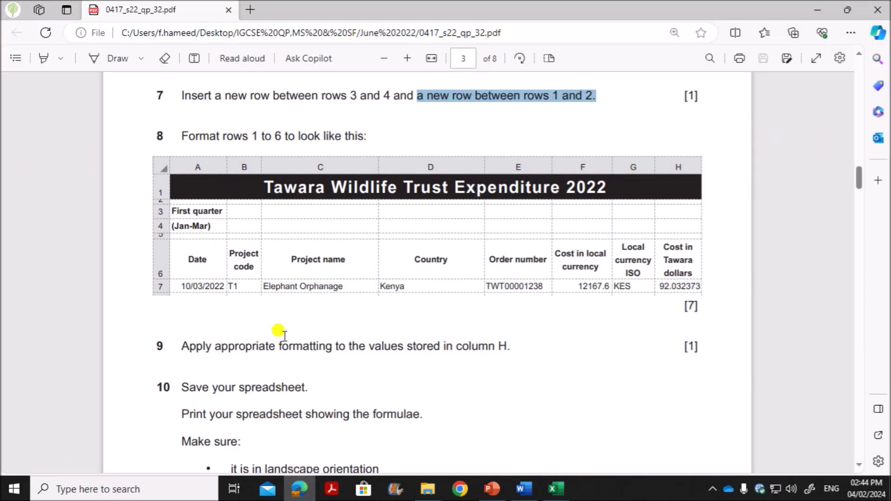
{"action": "mouse_move", "coordinate": [552, 493]}
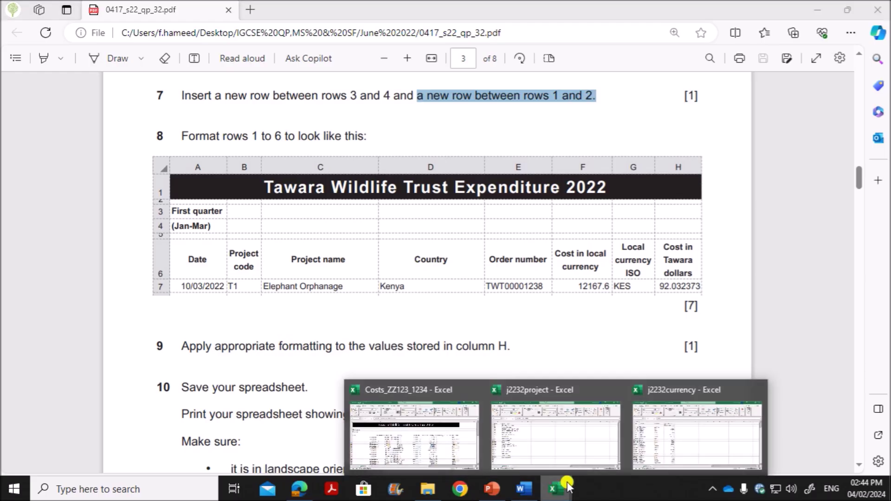
{"action": "left_click", "coordinate": [427, 441]}
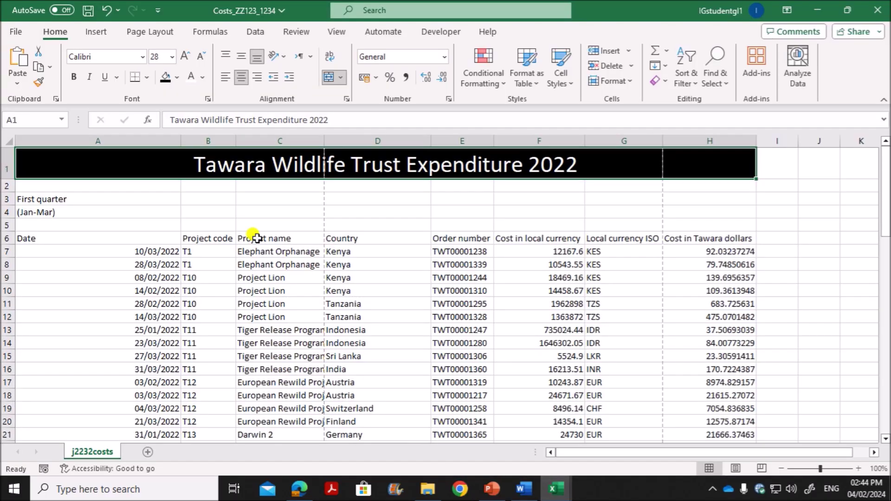
{"action": "left_click", "coordinate": [73, 77]}
Step: Check the row heights in the exam paper's question 8 layout and shrink empty rows 2 and 5 of the Costs workbook to match
{"action": "left_click", "coordinate": [300, 489]}
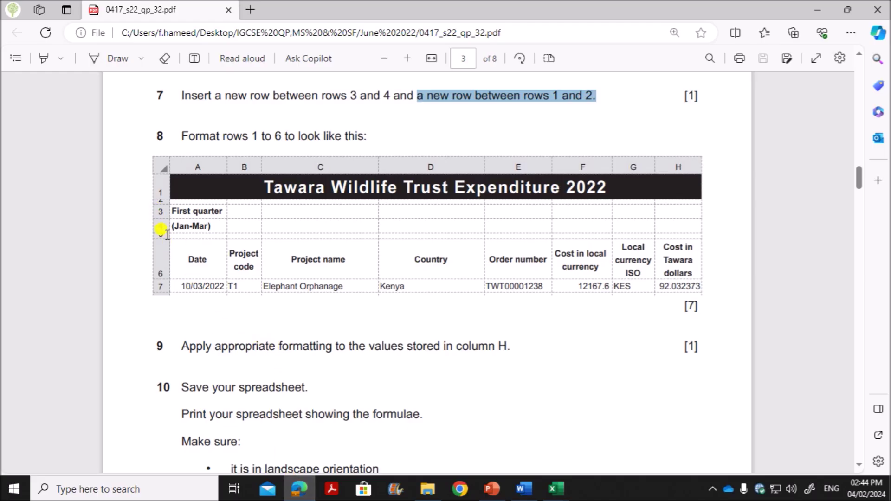
{"action": "mouse_move", "coordinate": [556, 489]}
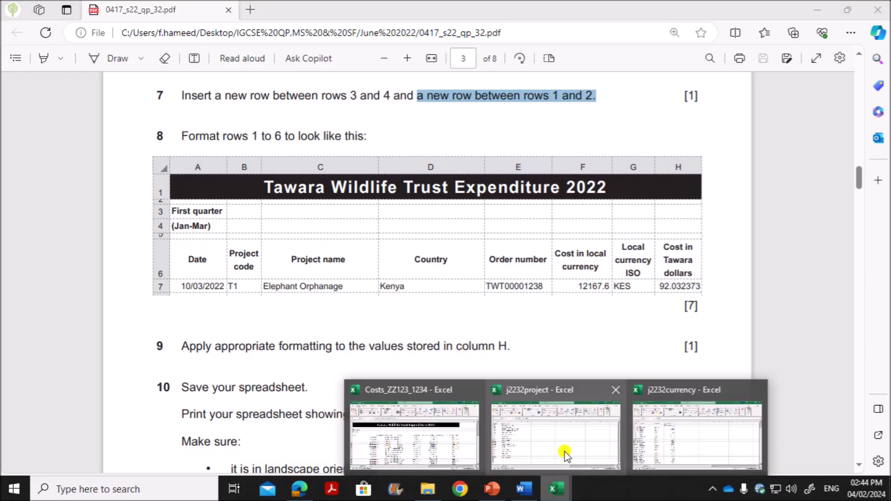
{"action": "left_click", "coordinate": [399, 439]}
{"action": "left_click_drag", "start_coordinate": [10, 191], "coordinate": [11, 185]}
{"action": "left_click_drag", "start_coordinate": [8, 227], "coordinate": [8, 220]}
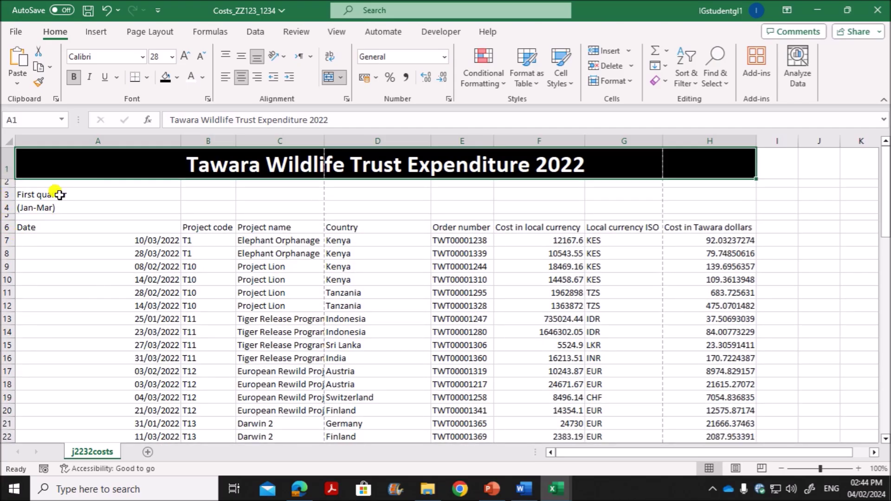
Step: Make "First quarter" and "(Jan-Mar)" in A3:A4 bold and check the question 8 layout in the exam paper
{"action": "left_click_drag", "start_coordinate": [59, 195], "coordinate": [57, 207]}
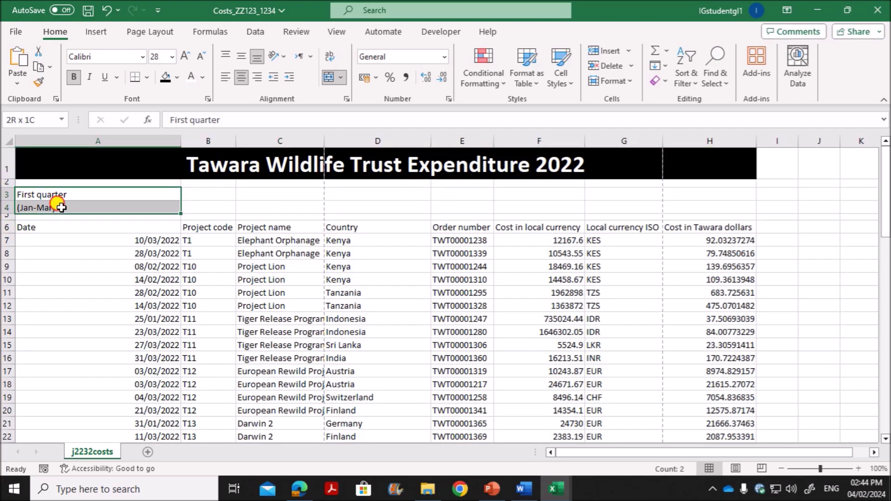
{"action": "left_click", "coordinate": [73, 77]}
{"action": "left_click", "coordinate": [299, 487]}
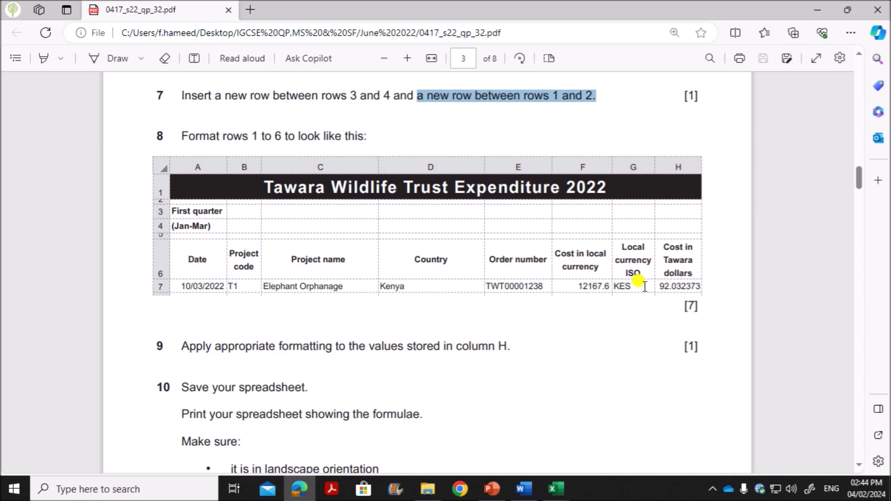
{"action": "left_click", "coordinate": [556, 488]}
{"action": "left_click", "coordinate": [413, 438]}
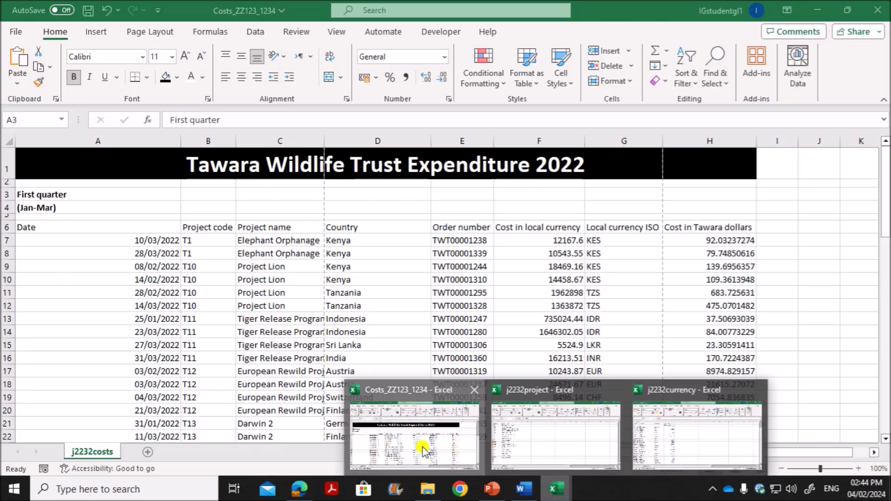
Step: Make the column headings in A6:H6 bold and centre them both horizontally and vertically
{"action": "left_click_drag", "start_coordinate": [144, 225], "coordinate": [700, 228]}
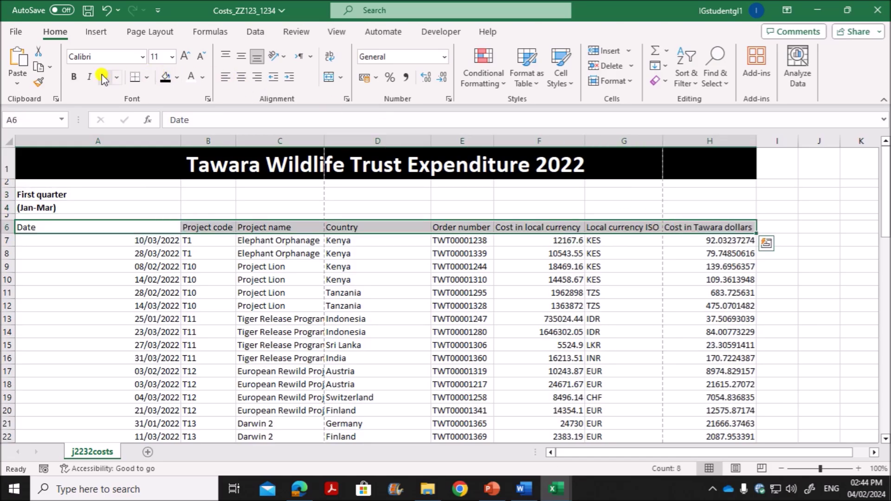
{"action": "left_click", "coordinate": [76, 77]}
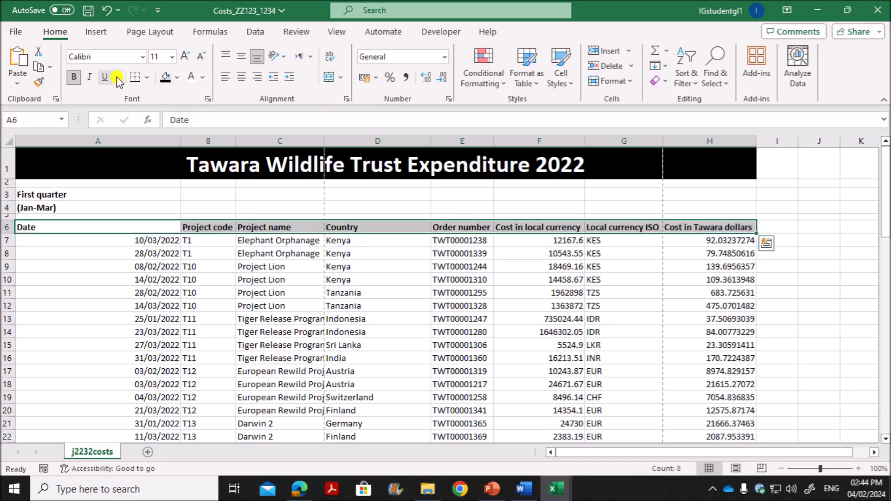
{"action": "left_click", "coordinate": [241, 78]}
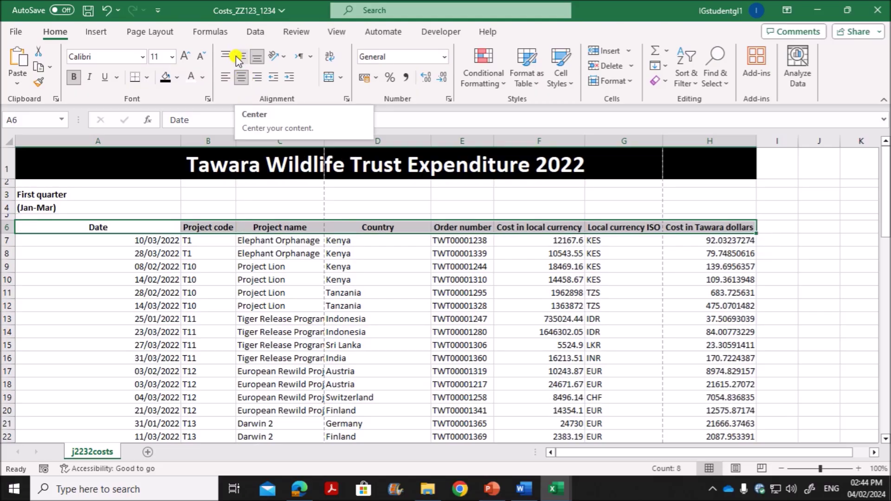
{"action": "left_click", "coordinate": [241, 56]}
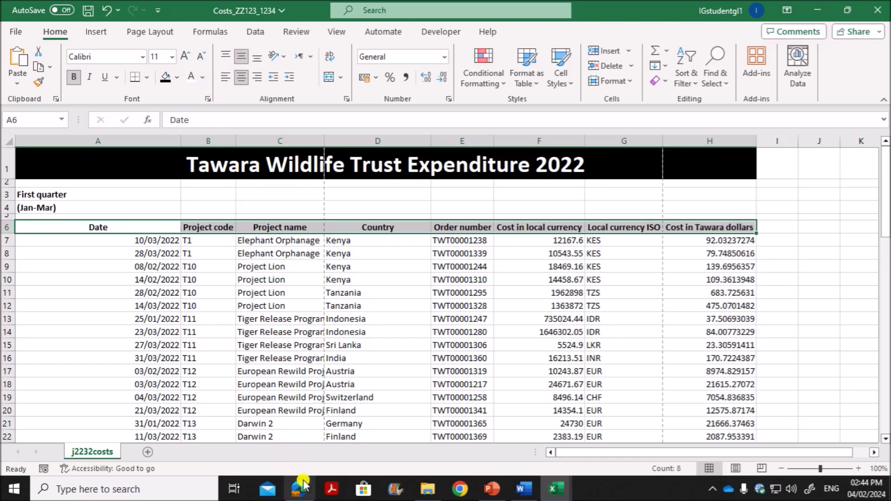
Step: Check the heading layout in the exam paper, wrap the text in A6:H6 and fit column A's width to its contents
{"action": "left_click", "coordinate": [300, 489]}
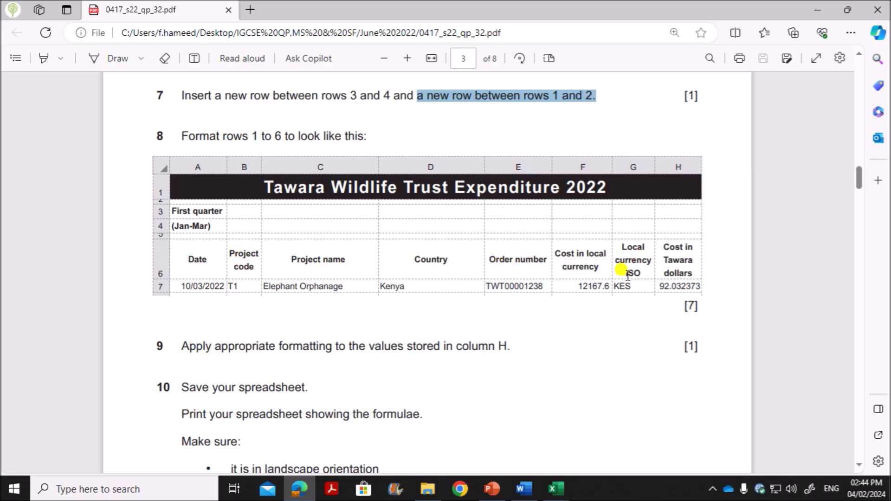
{"action": "left_click", "coordinate": [556, 488]}
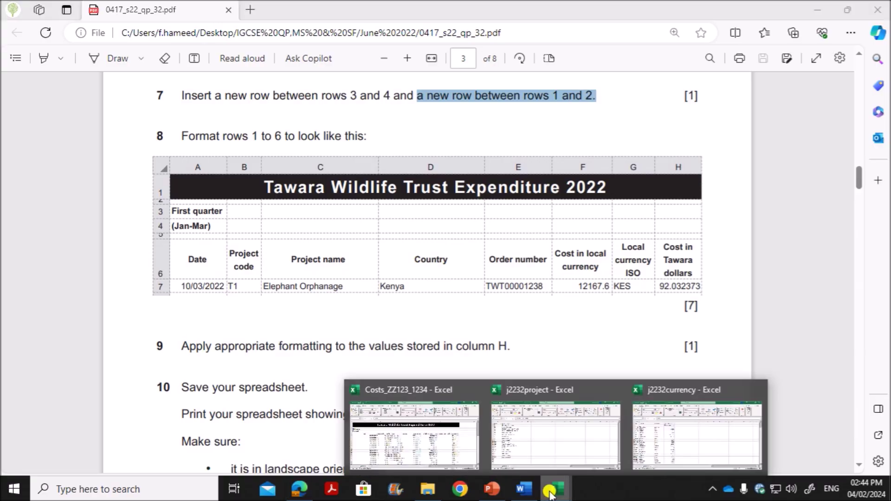
{"action": "left_click", "coordinate": [458, 453]}
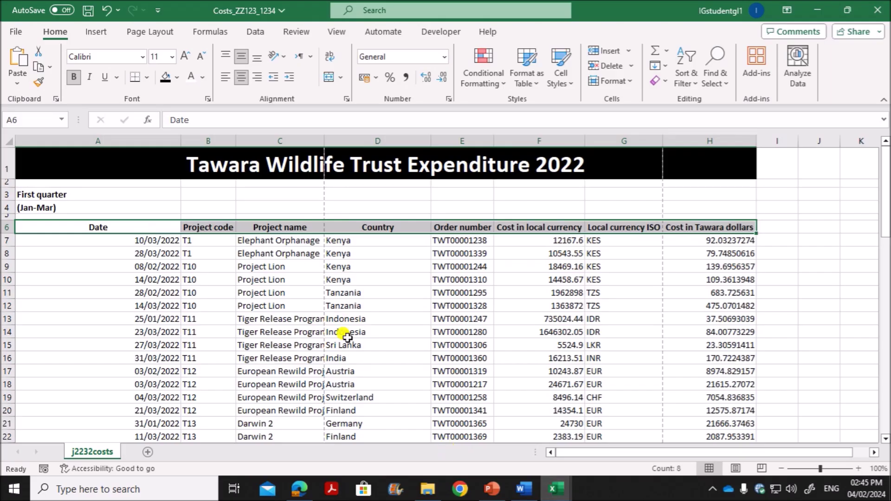
{"action": "left_click", "coordinate": [331, 59]}
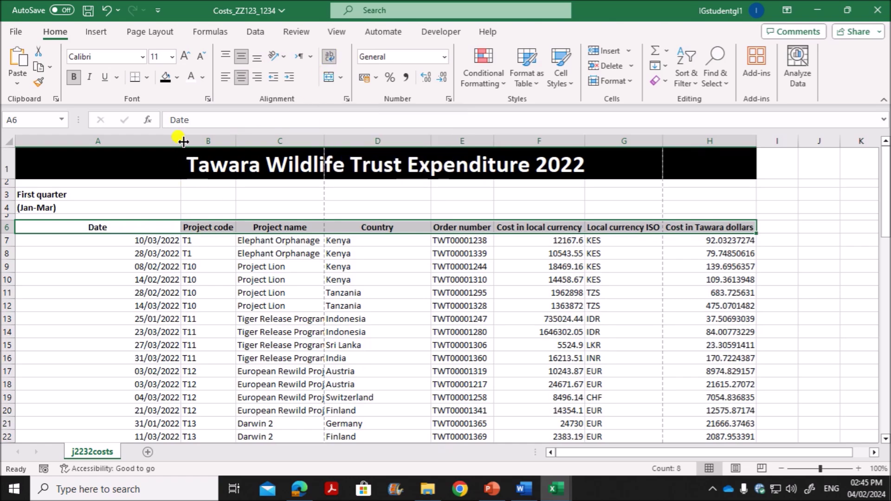
{"action": "left_click", "coordinate": [206, 265]}
{"action": "double_click", "coordinate": [181, 141]}
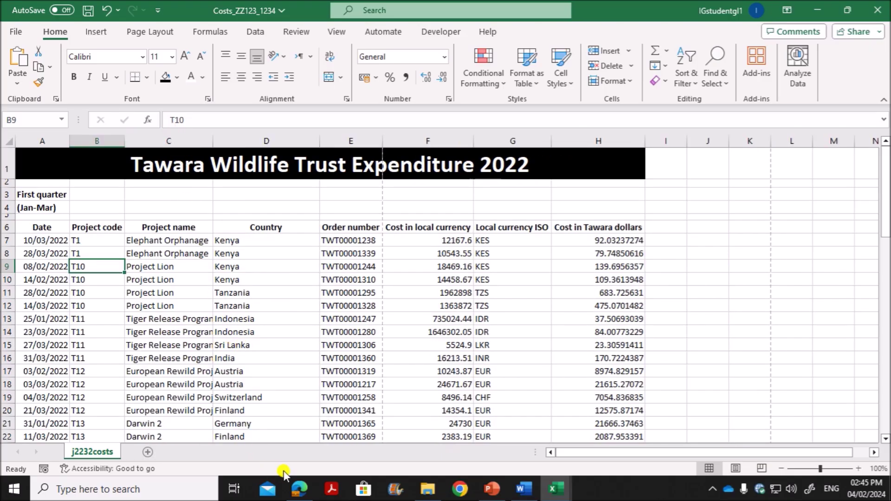
Step: Following the exam paper's layout, narrow column B and increase row 6's height so "Project code" fits on two lines
{"action": "left_click", "coordinate": [300, 488]}
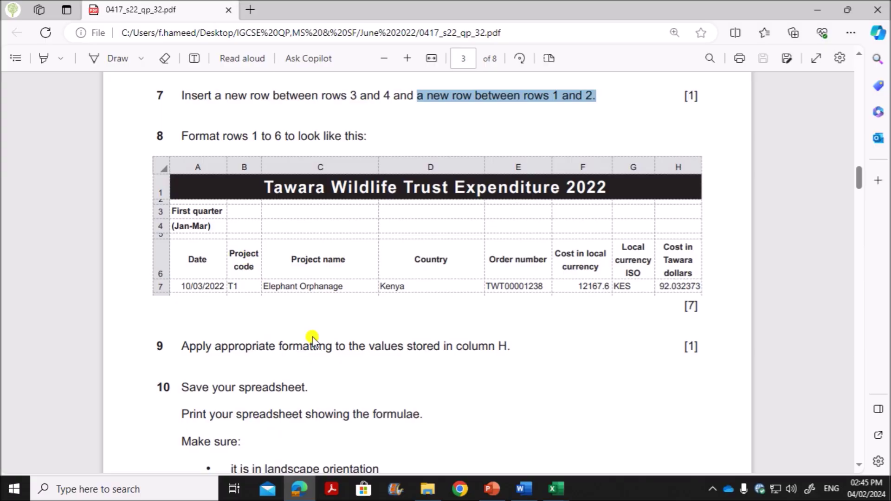
{"action": "left_click", "coordinate": [556, 489]}
{"action": "left_click", "coordinate": [398, 423]}
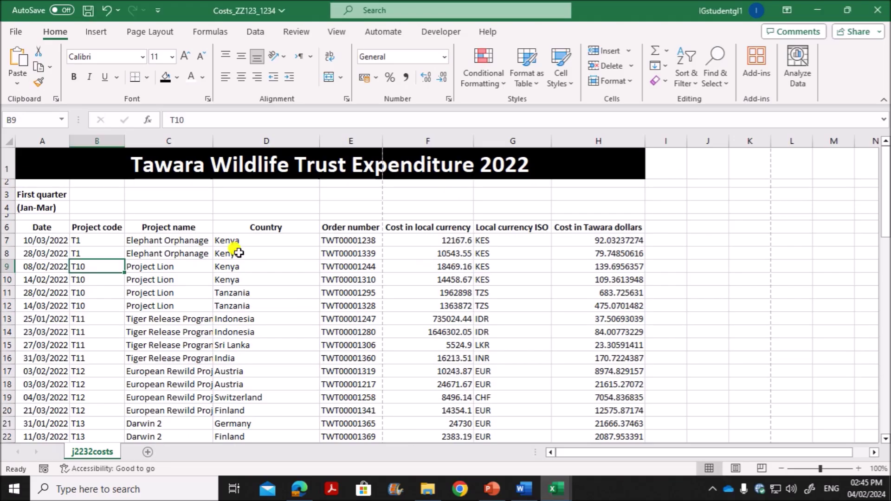
{"action": "left_click_drag", "start_coordinate": [124, 141], "coordinate": [106, 145]}
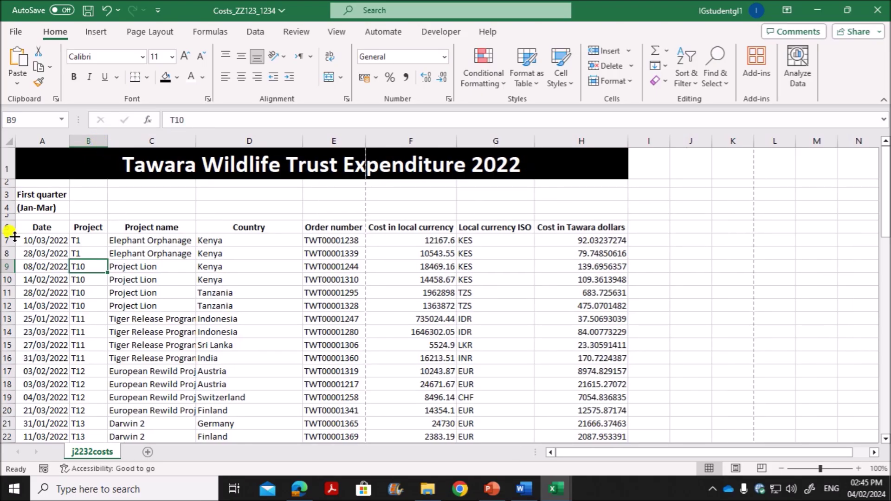
{"action": "left_click_drag", "start_coordinate": [10, 233], "coordinate": [10, 256]}
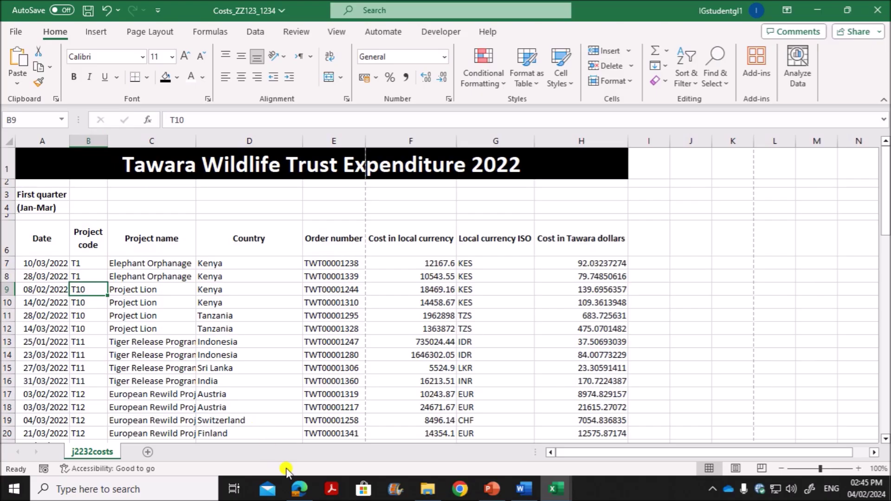
Step: Compare with the exam paper and narrow column F so "Cost in local currency" wraps onto two lines
{"action": "left_click", "coordinate": [300, 489]}
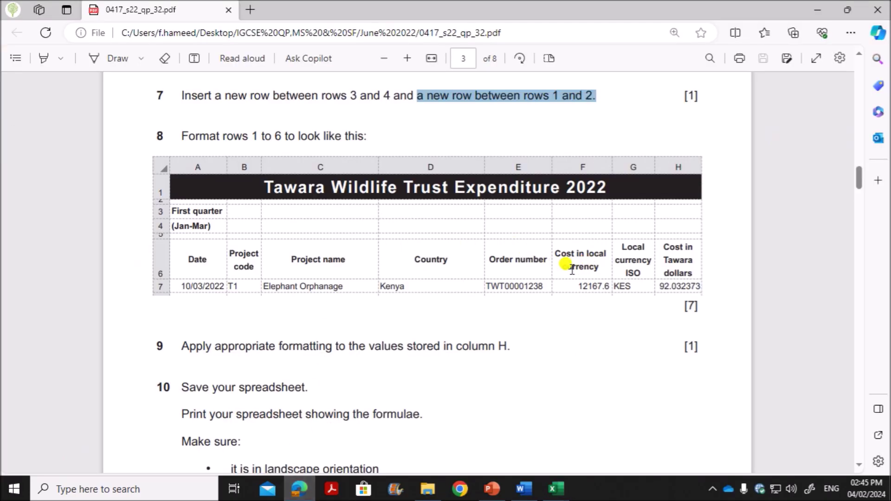
{"action": "left_click", "coordinate": [556, 489]}
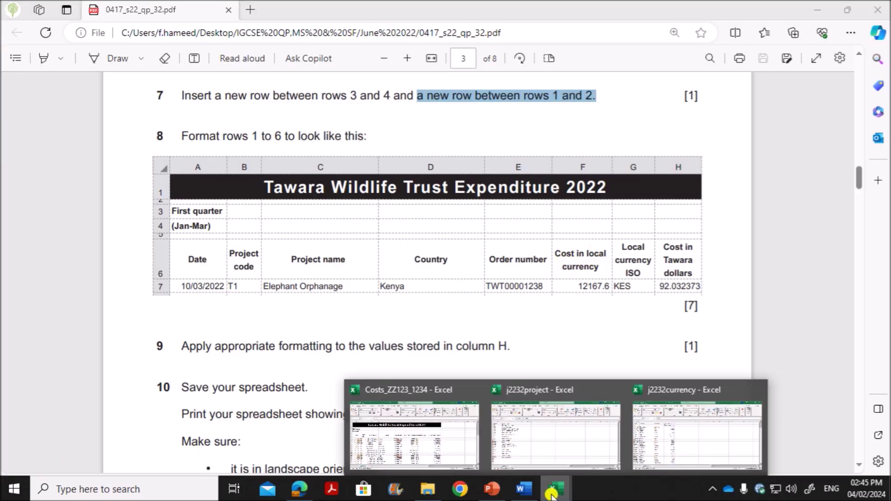
{"action": "left_click", "coordinate": [421, 414]}
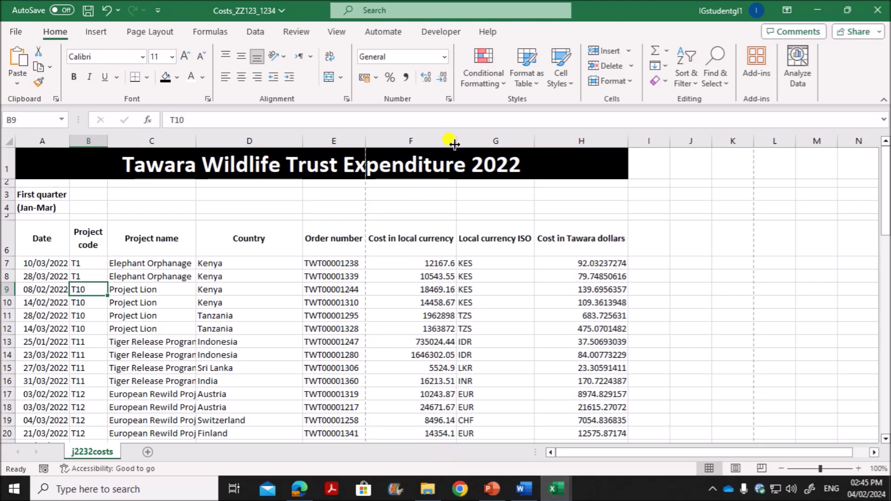
{"action": "left_click_drag", "start_coordinate": [453, 142], "coordinate": [418, 149]}
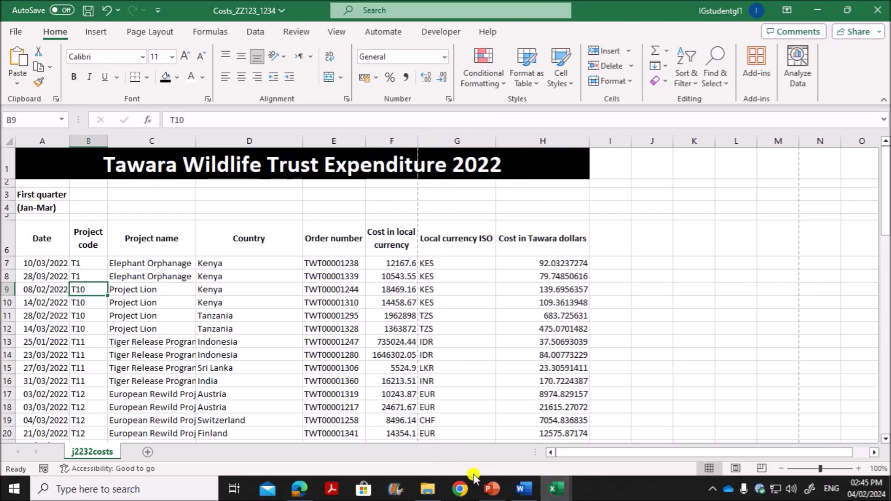
Step: Check the exam paper's layout and narrow columns G and H of the Costs workbook so their headings wrap onto three lines
{"action": "left_click", "coordinate": [298, 491]}
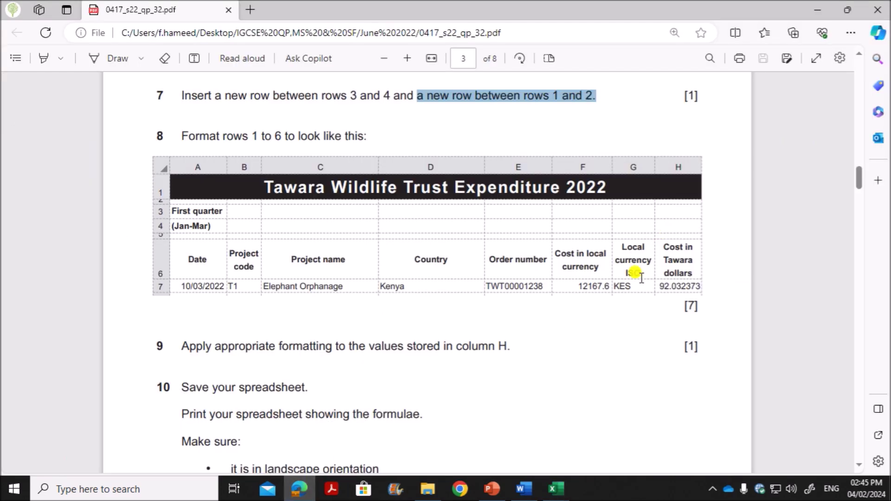
{"action": "left_click", "coordinate": [558, 489]}
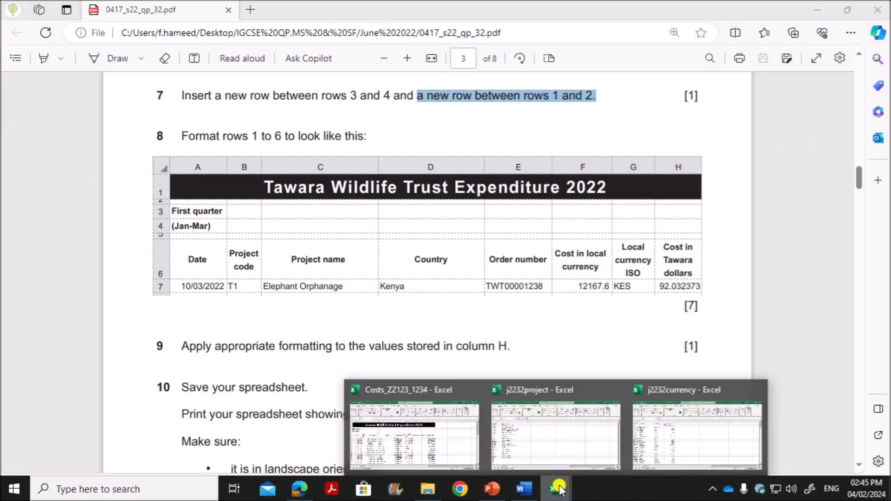
{"action": "left_click", "coordinate": [427, 460]}
{"action": "left_click_drag", "start_coordinate": [493, 138], "coordinate": [467, 138]}
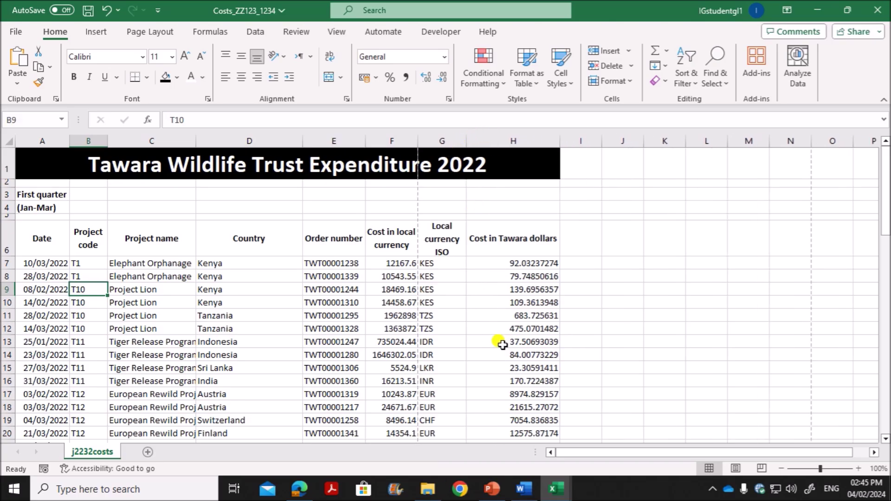
{"action": "left_click", "coordinate": [299, 489]}
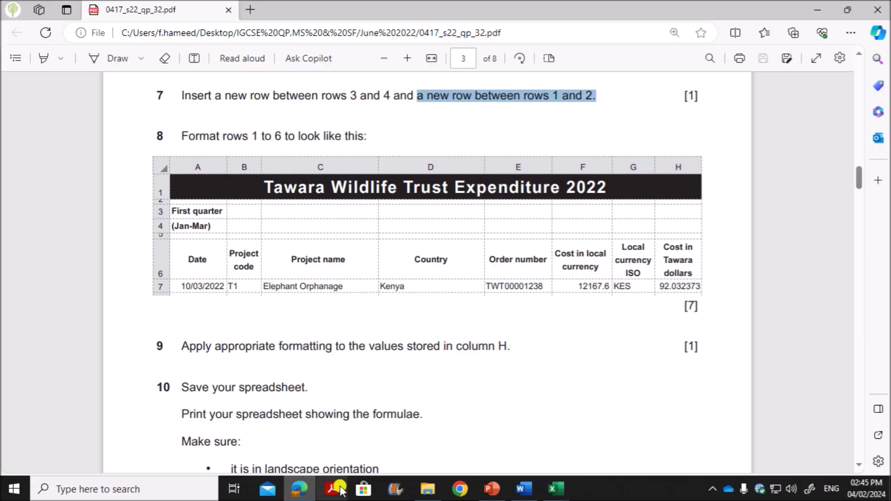
{"action": "left_click", "coordinate": [556, 489]}
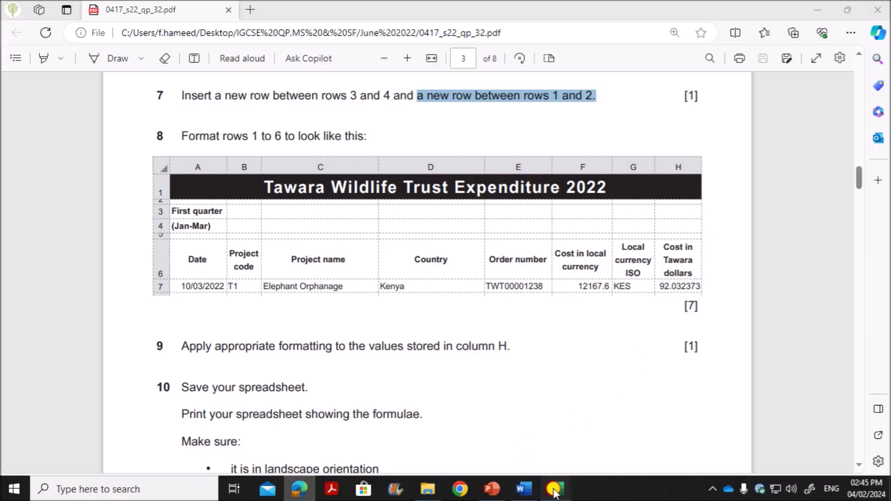
{"action": "left_click", "coordinate": [457, 465]}
{"action": "left_click_drag", "start_coordinate": [557, 140], "coordinate": [508, 140]}
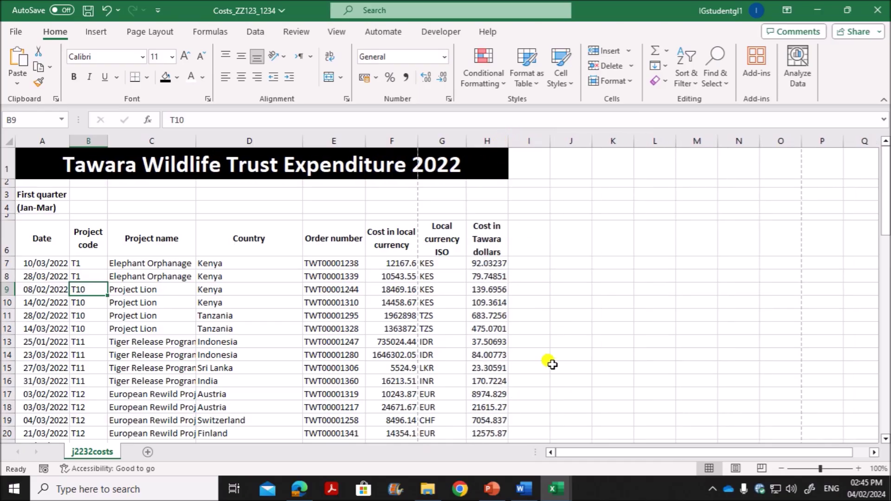
Step: Compare the formatted Costs rows with the question 8 layout and read question 9 about column H in the exam paper
{"action": "left_click", "coordinate": [299, 489]}
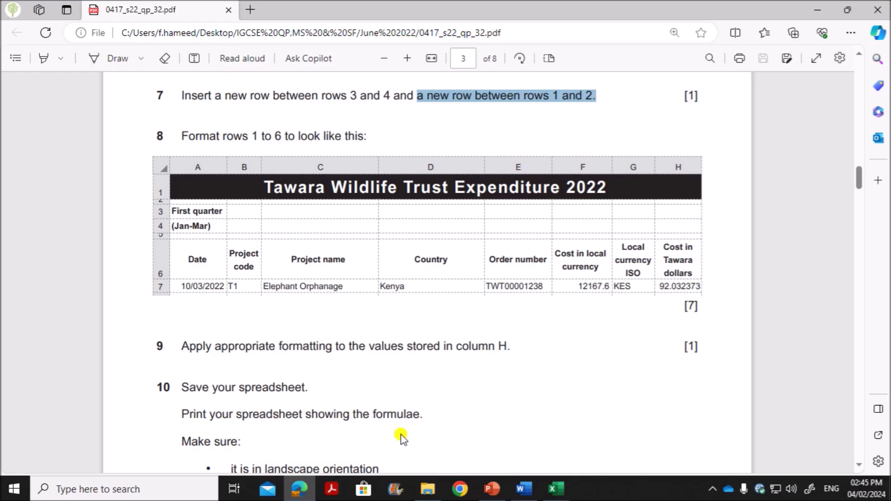
{"action": "mouse_move", "coordinate": [555, 489]}
{"action": "left_click", "coordinate": [436, 445]}
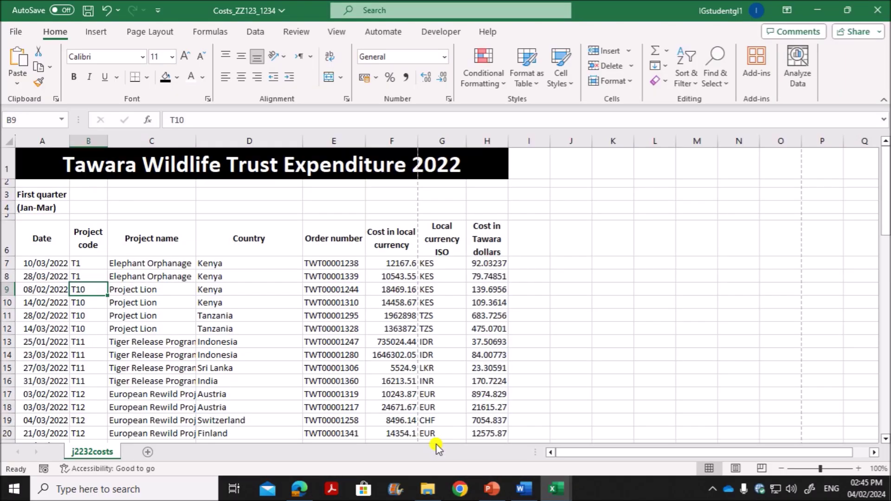
{"action": "left_click", "coordinate": [300, 493]}
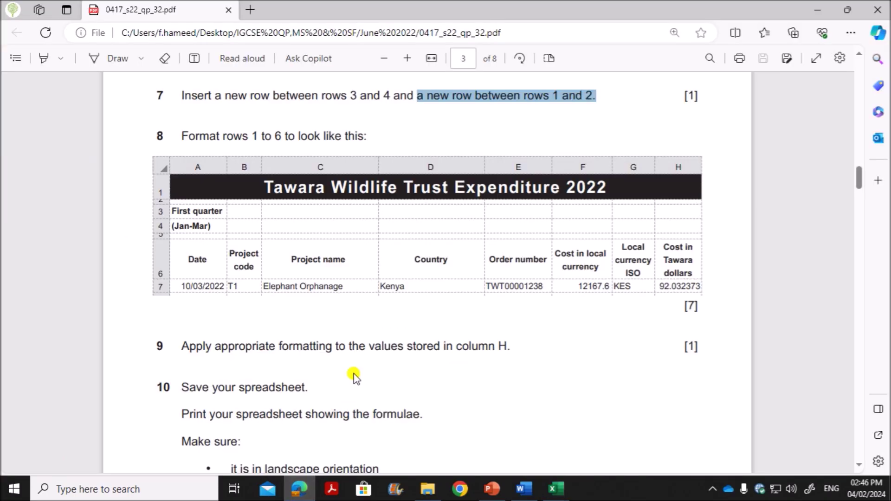
{"action": "scroll", "coordinate": [354, 376], "scroll_direction": "down", "scroll_amount": 1}
{"action": "left_click_drag", "start_coordinate": [290, 284], "coordinate": [521, 279]}
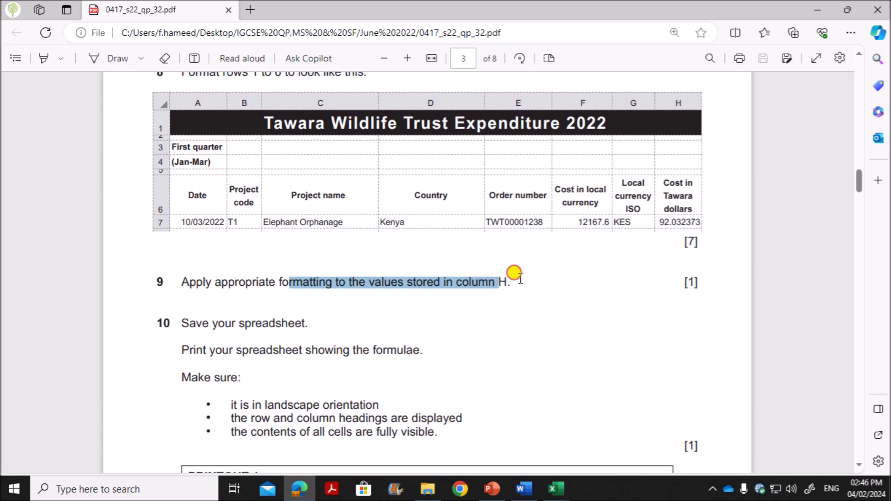
Step: Format column H's values from H7 to H70 in the Costs workbook as currency with the $ English (United States) symbol
{"action": "left_click", "coordinate": [555, 489]}
{"action": "left_click", "coordinate": [431, 445]}
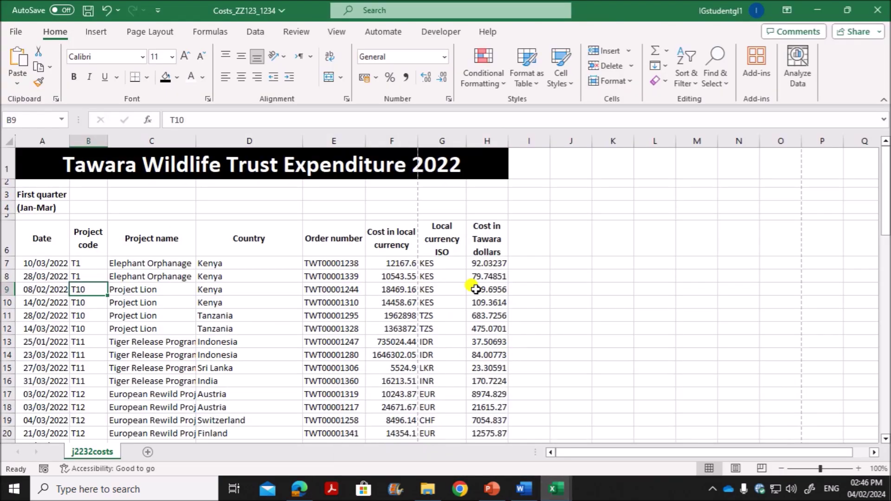
{"action": "left_click_drag", "start_coordinate": [490, 266], "coordinate": [483, 420]}
{"action": "right_click", "coordinate": [484, 253]}
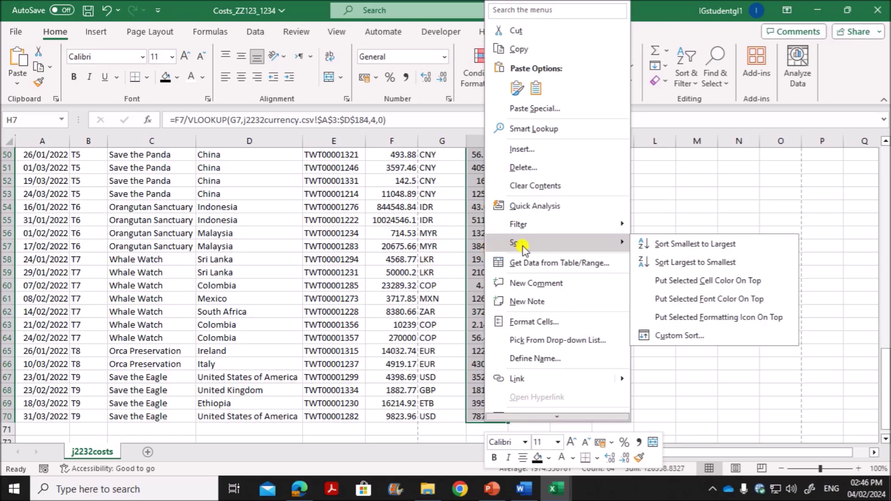
{"action": "left_click", "coordinate": [534, 322]}
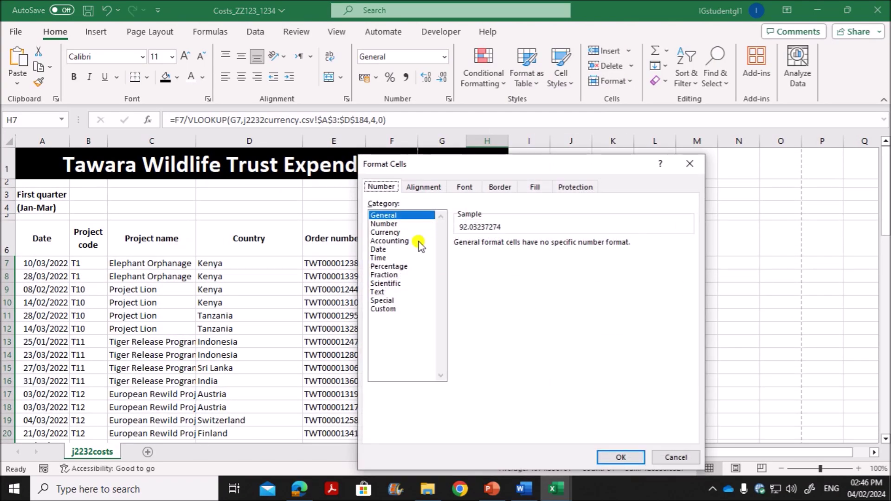
{"action": "left_click", "coordinate": [407, 232]}
{"action": "left_click", "coordinate": [589, 260]}
{"action": "scroll", "coordinate": [587, 376], "scroll_direction": "down", "scroll_amount": 1}
{"action": "scroll", "coordinate": [548, 424], "scroll_direction": "down", "scroll_amount": 3}
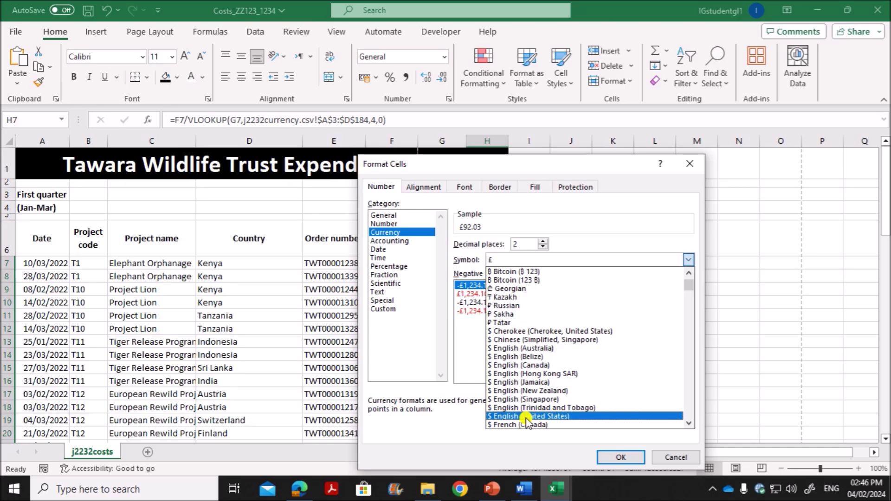
{"action": "left_click", "coordinate": [526, 417]}
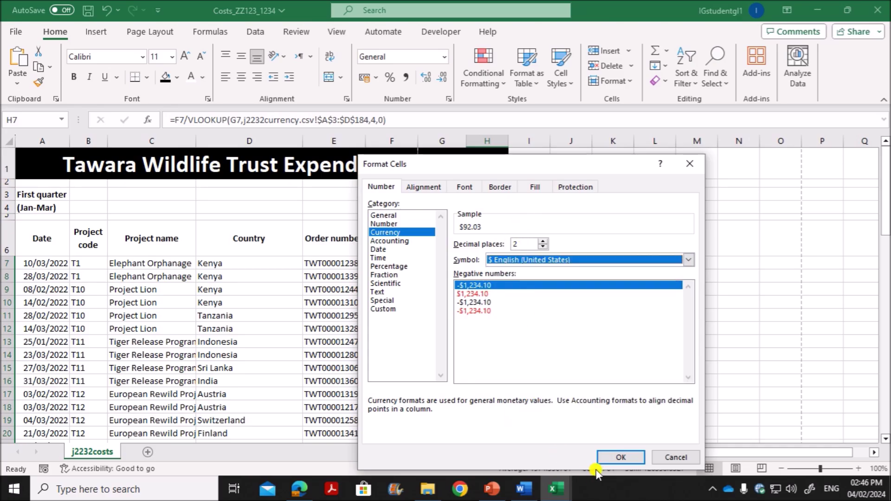
{"action": "left_click", "coordinate": [618, 457]}
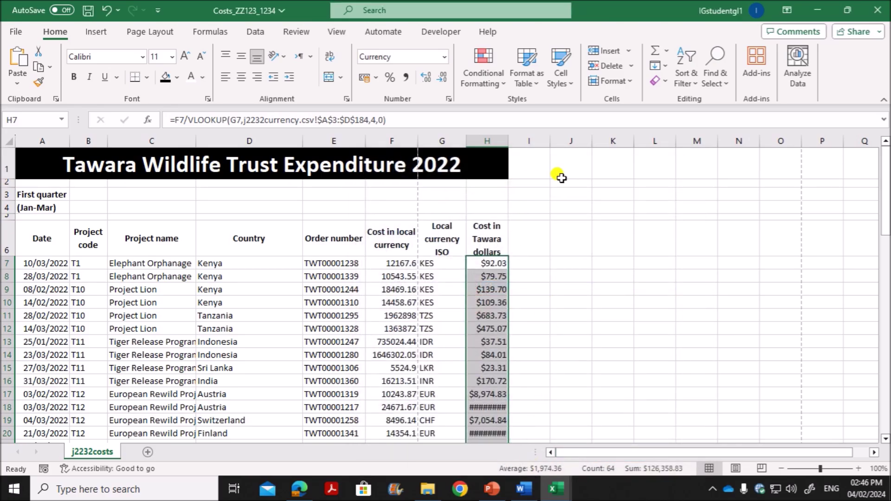
Step: Widen column H slightly so every dollar amount displays, and check the values down to row 70
{"action": "left_click_drag", "start_coordinate": [509, 148], "coordinate": [513, 146]}
{"action": "scroll", "coordinate": [492, 353], "scroll_direction": "down", "scroll_amount": 12}
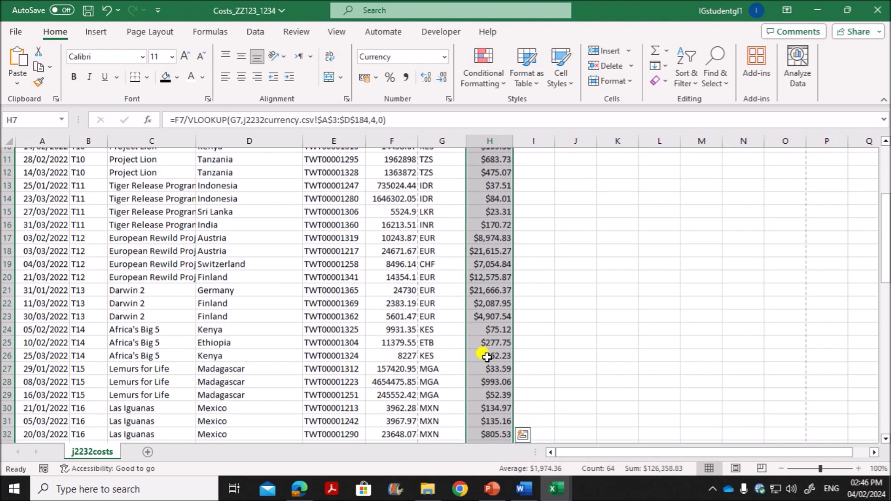
{"action": "scroll", "coordinate": [479, 378], "scroll_direction": "down", "scroll_amount": 6}
{"action": "scroll", "coordinate": [461, 420], "scroll_direction": "up", "scroll_amount": 4}
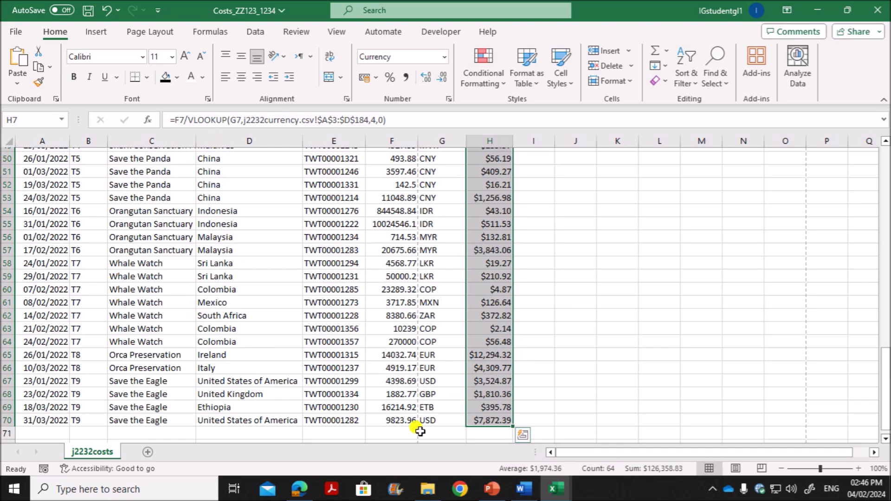
Step: Following question 10 of the exam paper, show the formulas in the Costs sheet and fit all column widths to their contents
{"action": "left_click", "coordinate": [299, 489]}
{"action": "scroll", "coordinate": [342, 421], "scroll_direction": "down", "scroll_amount": 3}
{"action": "left_click", "coordinate": [272, 211]}
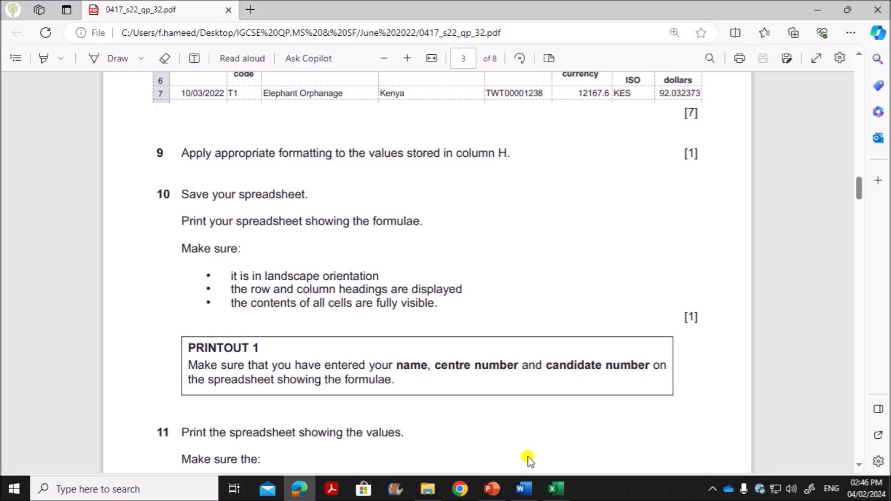
{"action": "mouse_move", "coordinate": [557, 489]}
{"action": "left_click", "coordinate": [417, 459]}
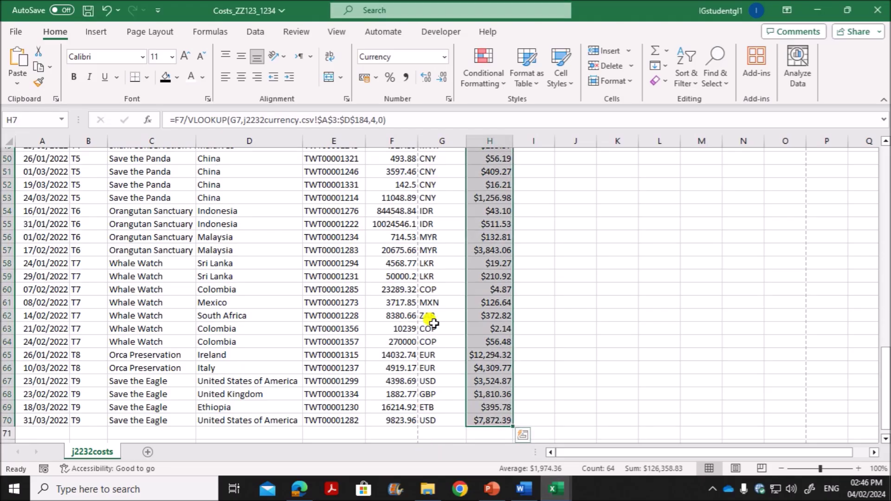
{"action": "left_click", "coordinate": [442, 303]}
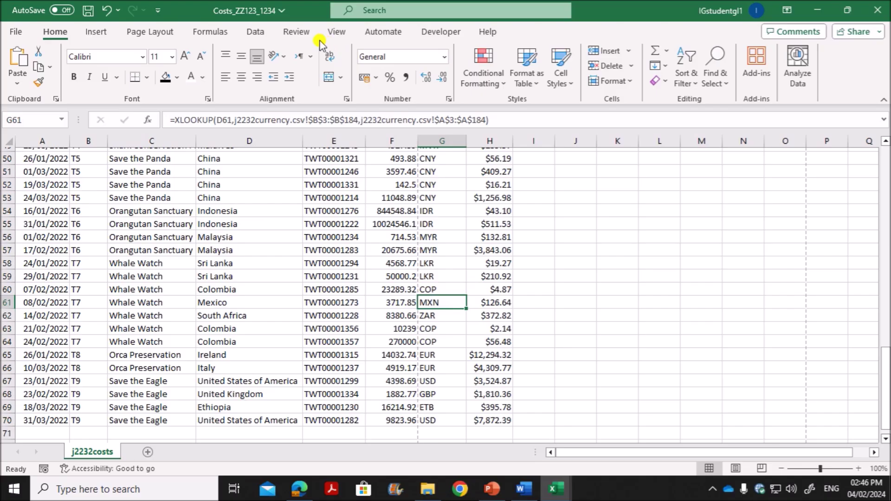
{"action": "left_click", "coordinate": [210, 31]}
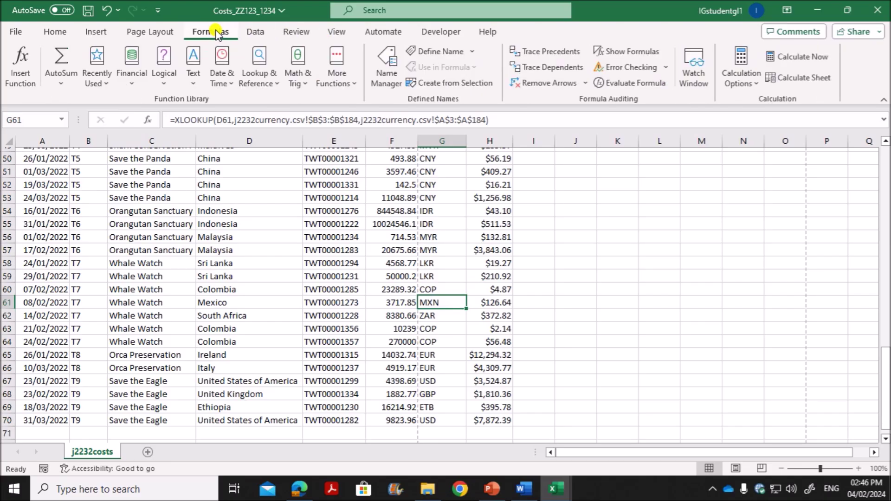
{"action": "left_click", "coordinate": [636, 53]}
{"action": "scroll", "coordinate": [367, 344], "scroll_direction": "up", "scroll_amount": 16}
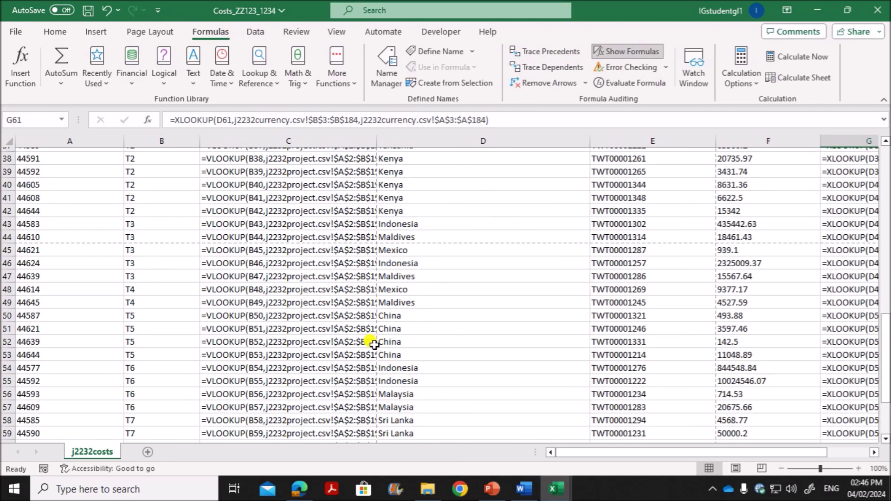
{"action": "left_click", "coordinate": [8, 141]}
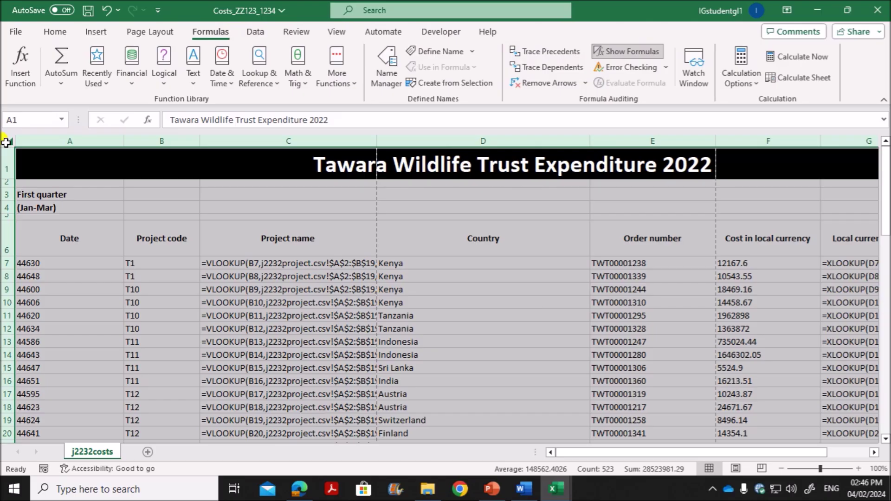
{"action": "double_click", "coordinate": [125, 144]}
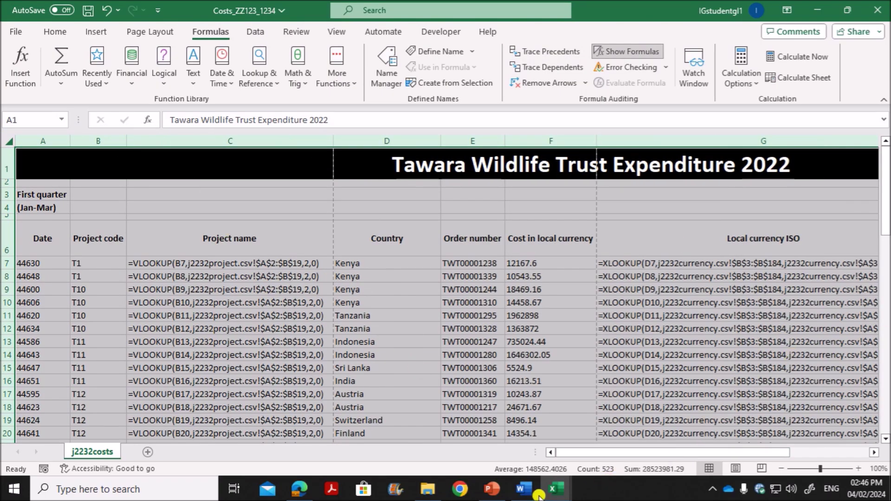
Step: Check question 10's print requirements and set the Costs sheet's print orientation to landscape
{"action": "left_click", "coordinate": [300, 491]}
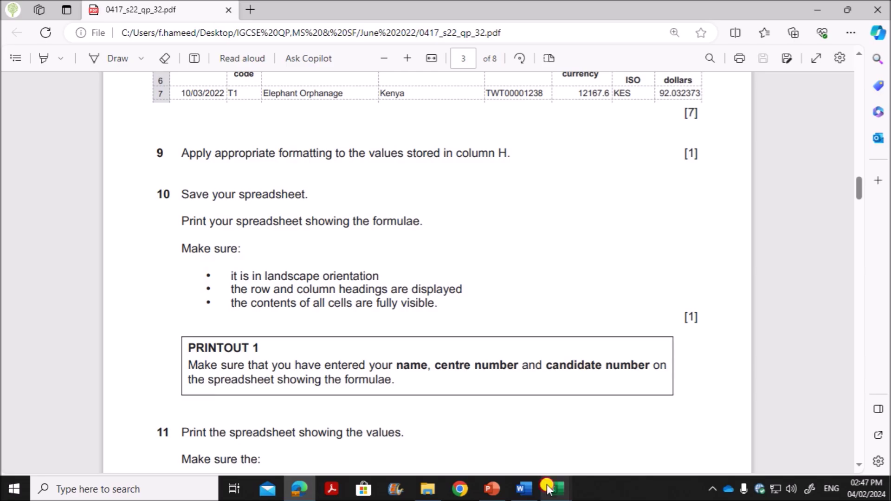
{"action": "mouse_move", "coordinate": [556, 489]}
{"action": "left_click", "coordinate": [412, 441]}
{"action": "left_click", "coordinate": [15, 33]}
{"action": "left_click", "coordinate": [38, 258]}
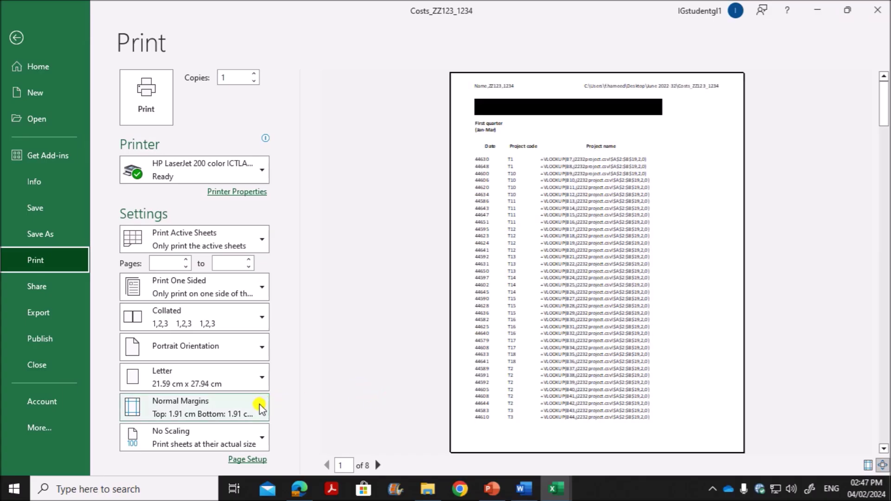
{"action": "left_click", "coordinate": [239, 346]}
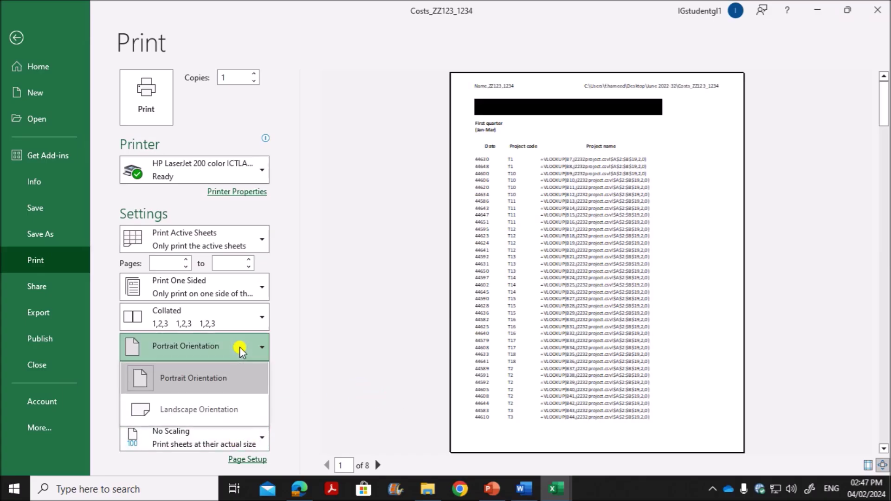
{"action": "left_click", "coordinate": [187, 410]}
Step: Check the headings requirement in question 10 and turn on row and column headings for the Costs printout
{"action": "left_click", "coordinate": [299, 489]}
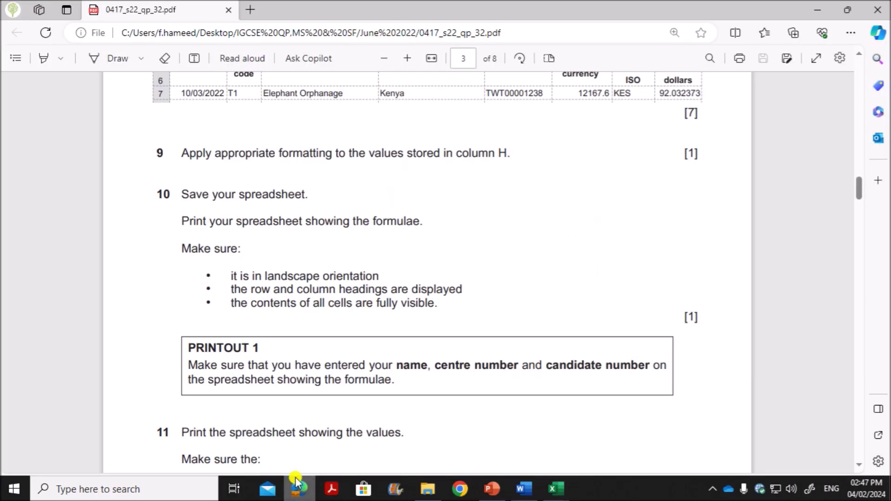
{"action": "left_click_drag", "start_coordinate": [230, 275], "coordinate": [458, 284]}
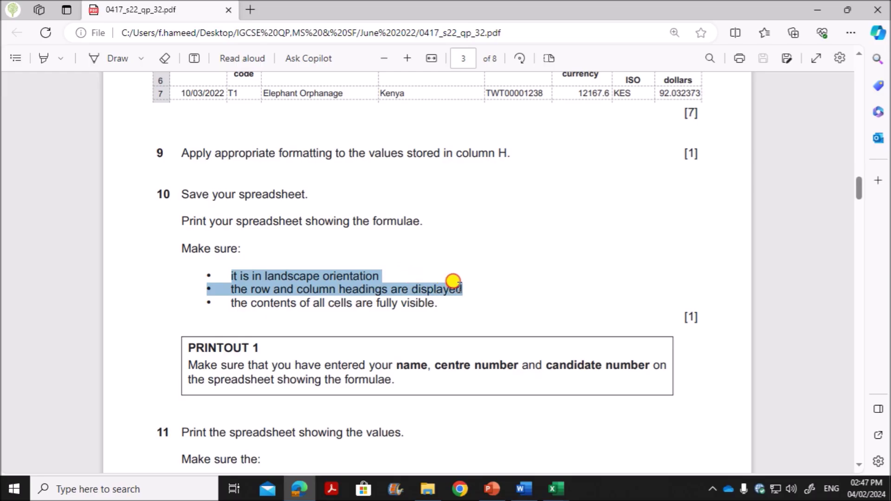
{"action": "mouse_move", "coordinate": [556, 489]}
{"action": "left_click", "coordinate": [424, 457]}
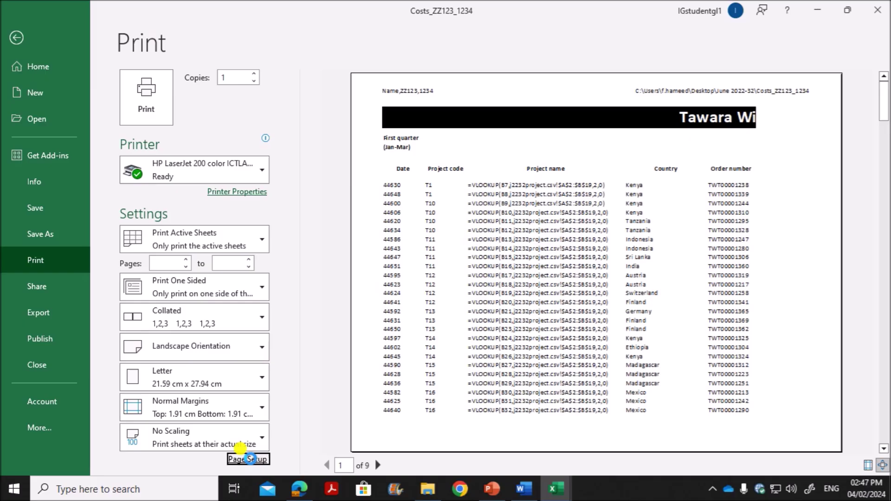
{"action": "left_click", "coordinate": [248, 460]}
{"action": "left_click", "coordinate": [594, 208]}
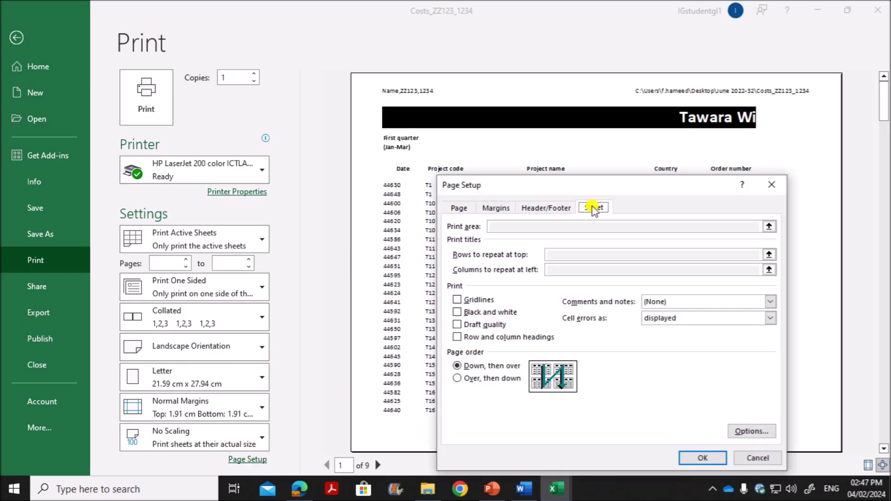
{"action": "left_click", "coordinate": [481, 338]}
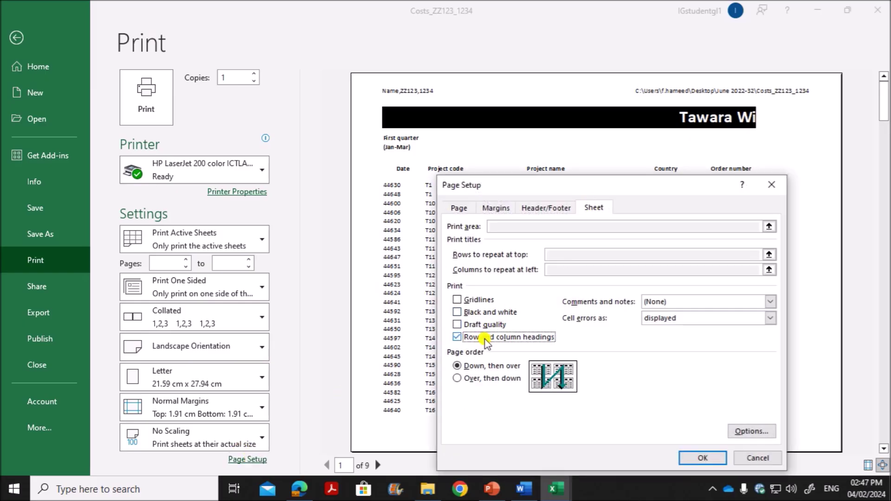
{"action": "left_click", "coordinate": [689, 459]}
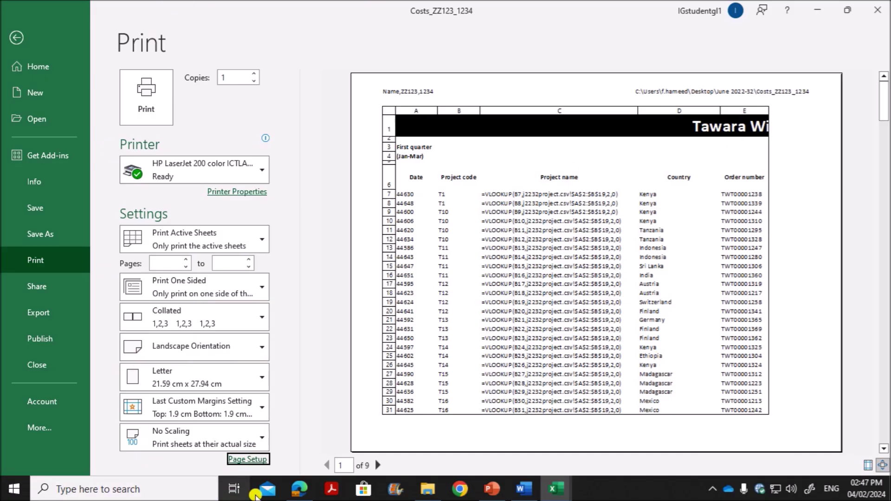
Step: Compare question 10's requirement that all cell contents are fully visible with the formula view's print preview
{"action": "left_click", "coordinate": [299, 489]}
{"action": "left_click_drag", "start_coordinate": [242, 302], "coordinate": [428, 303]}
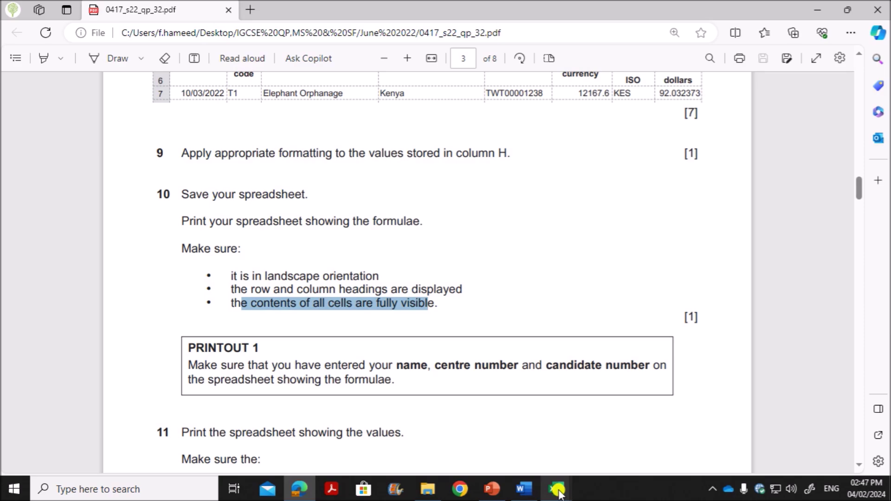
{"action": "mouse_move", "coordinate": [553, 488]}
{"action": "left_click", "coordinate": [442, 458]}
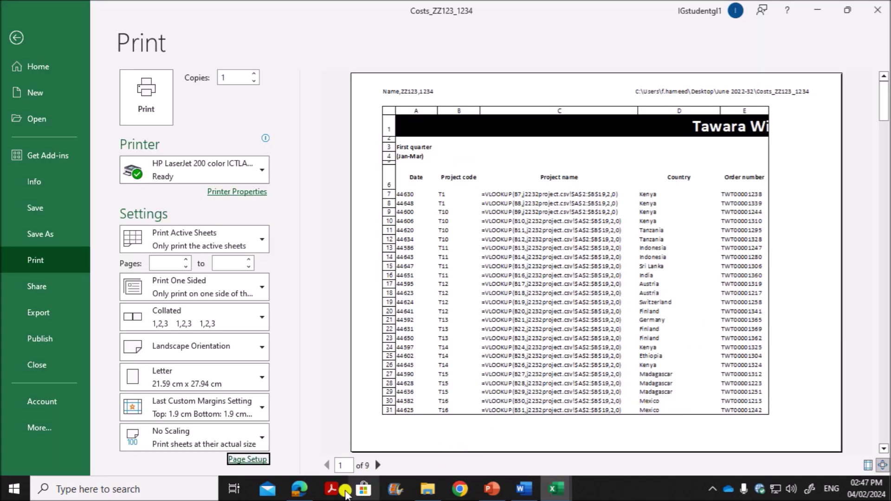
Step: Read question 11 in the exam paper and switch the Costs sheet back from formulas to values
{"action": "left_click", "coordinate": [301, 489]}
{"action": "scroll", "coordinate": [302, 399], "scroll_direction": "down", "scroll_amount": 5}
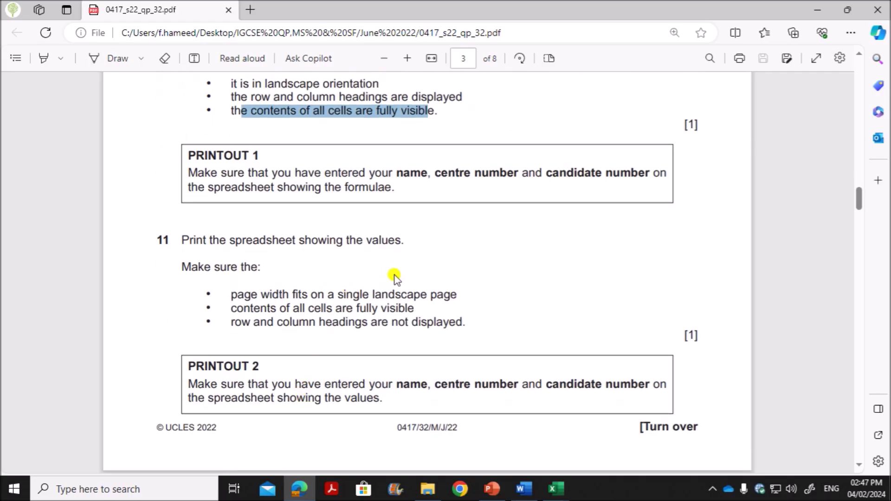
{"action": "mouse_move", "coordinate": [556, 489]}
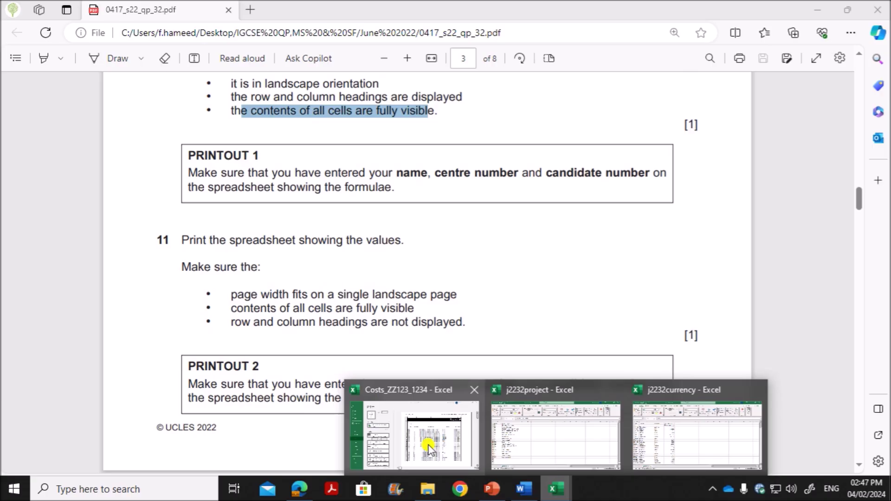
{"action": "left_click", "coordinate": [414, 432]}
{"action": "left_click", "coordinate": [83, 40]}
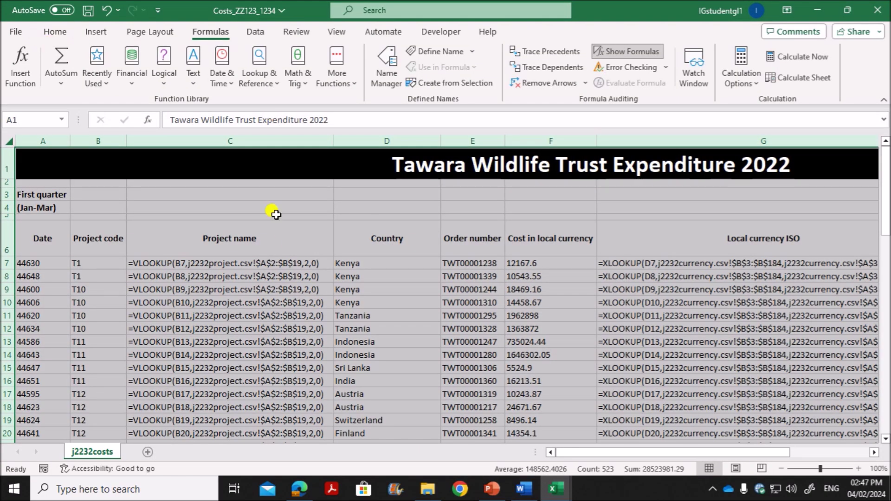
{"action": "left_click", "coordinate": [266, 290]}
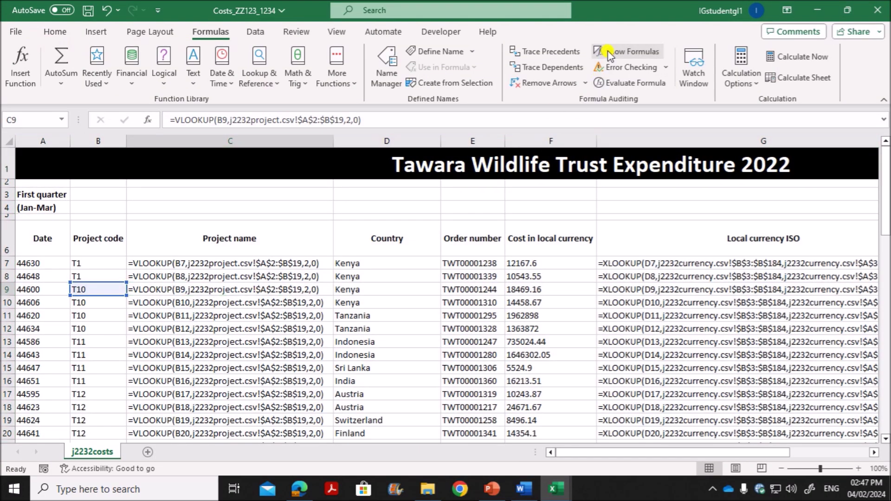
{"action": "left_click", "coordinate": [606, 51]}
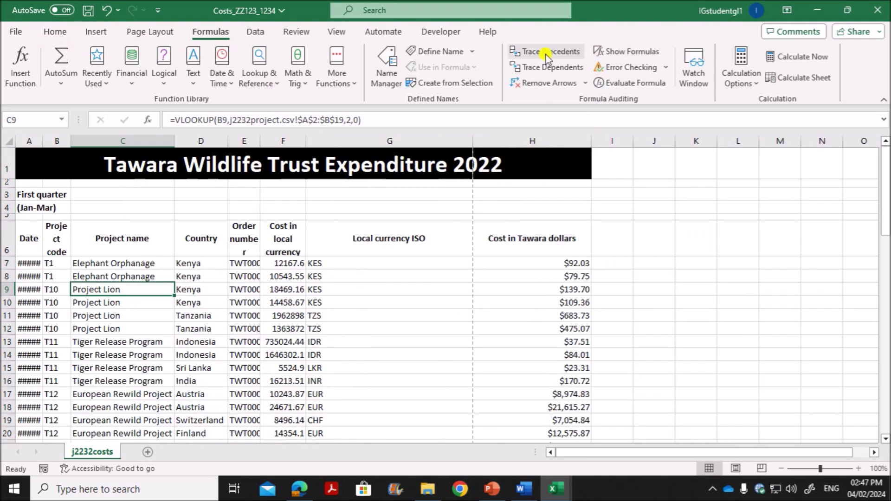
Step: Widen all columns of the Costs sheet to one equal width so the dates, order numbers and dollar costs show in full
{"action": "left_click", "coordinate": [8, 140]}
{"action": "left_click_drag", "start_coordinate": [38, 138], "coordinate": [57, 138]}
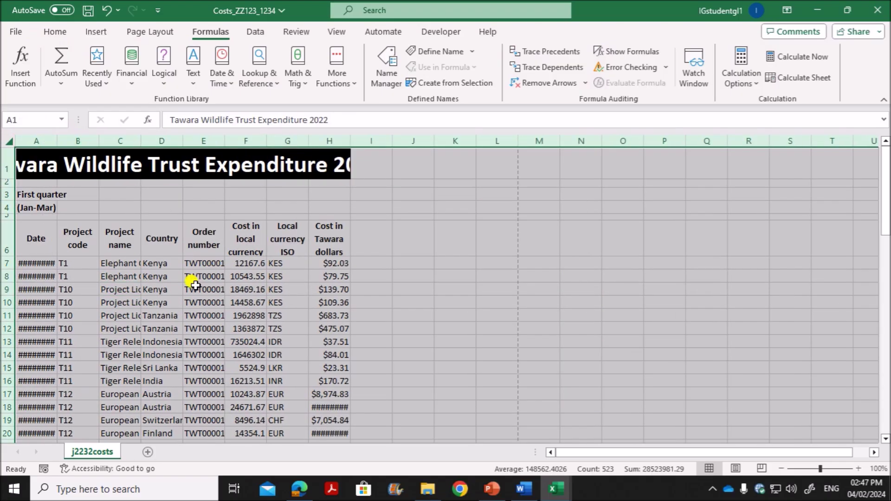
{"action": "double_click", "coordinate": [57, 140]}
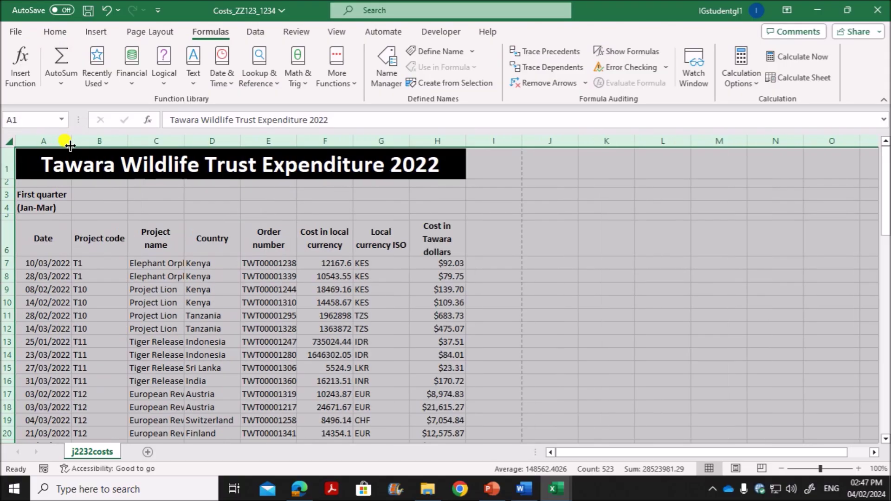
{"action": "left_click", "coordinate": [371, 324]}
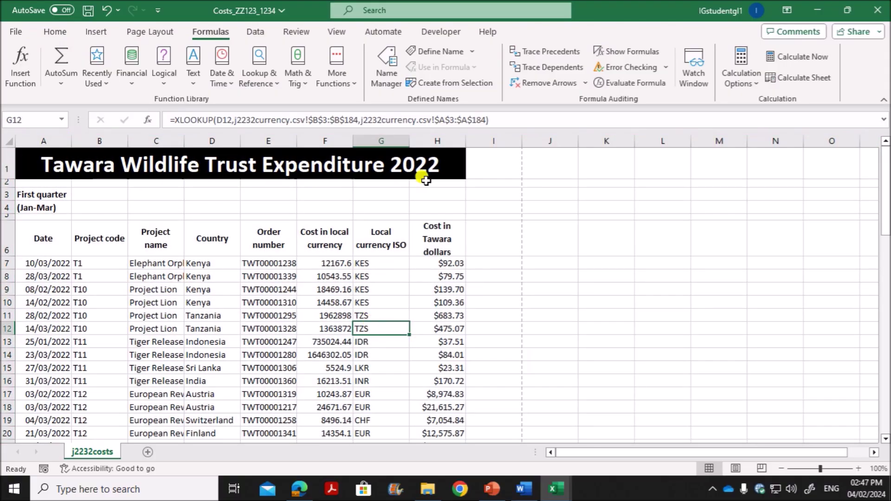
{"action": "scroll", "coordinate": [461, 328], "scroll_direction": "down", "scroll_amount": 11}
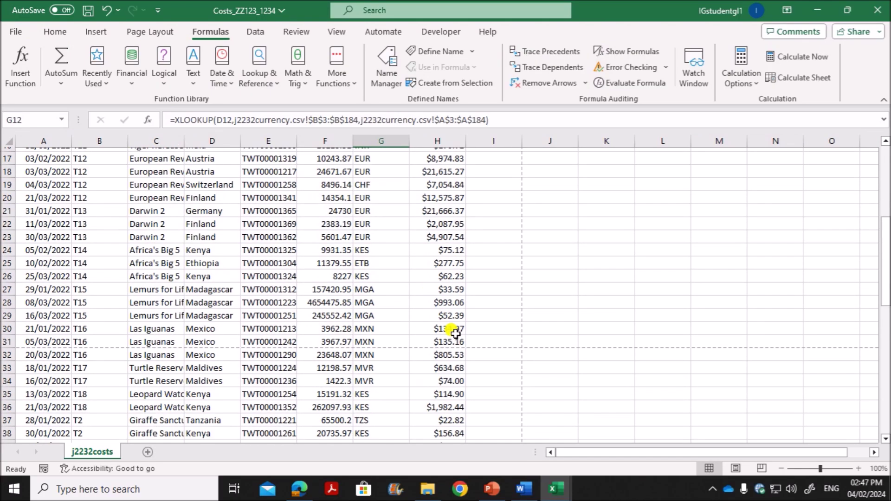
Step: Reread question 11's requirements in the exam paper for page width, cell visibility and headings, then return to the Costs workbook
{"action": "scroll", "coordinate": [446, 332], "scroll_direction": "up", "scroll_amount": 8}
{"action": "scroll", "coordinate": [441, 334], "scroll_direction": "up", "scroll_amount": 3}
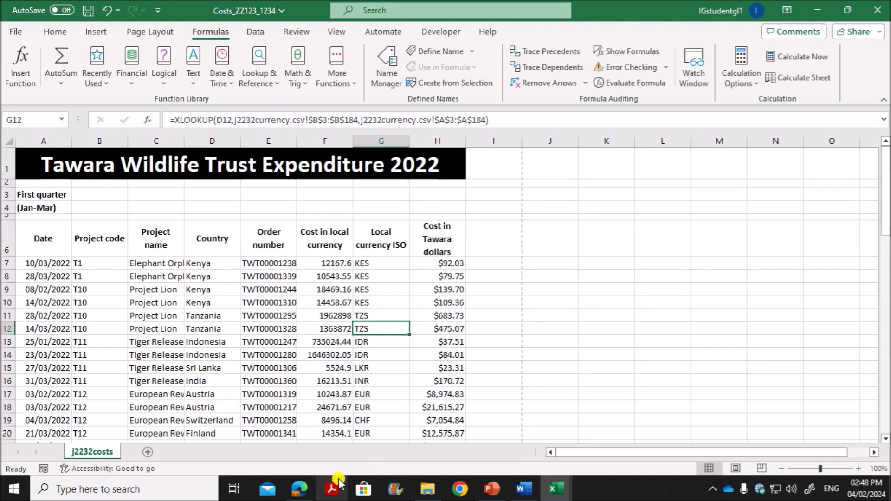
{"action": "left_click", "coordinate": [300, 489]}
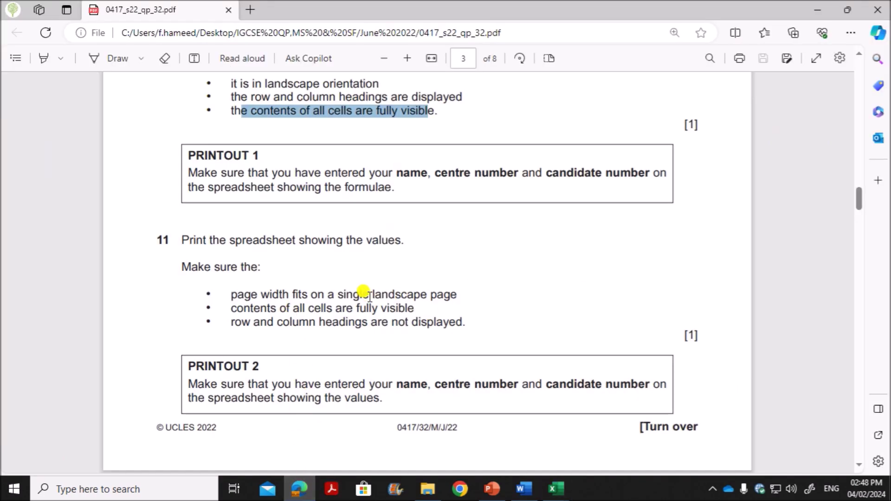
{"action": "left_click_drag", "start_coordinate": [327, 308], "coordinate": [416, 309]}
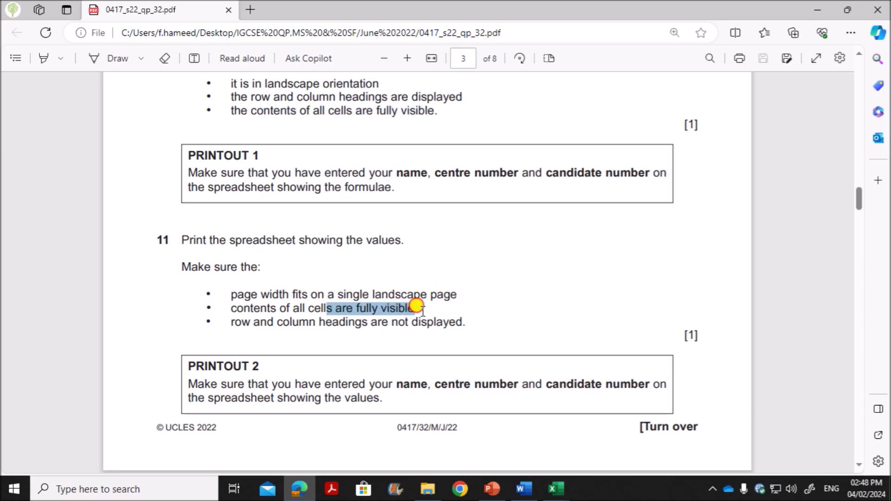
{"action": "left_click_drag", "start_coordinate": [273, 294], "coordinate": [452, 288]}
{"action": "left_click_drag", "start_coordinate": [241, 320], "coordinate": [449, 321]}
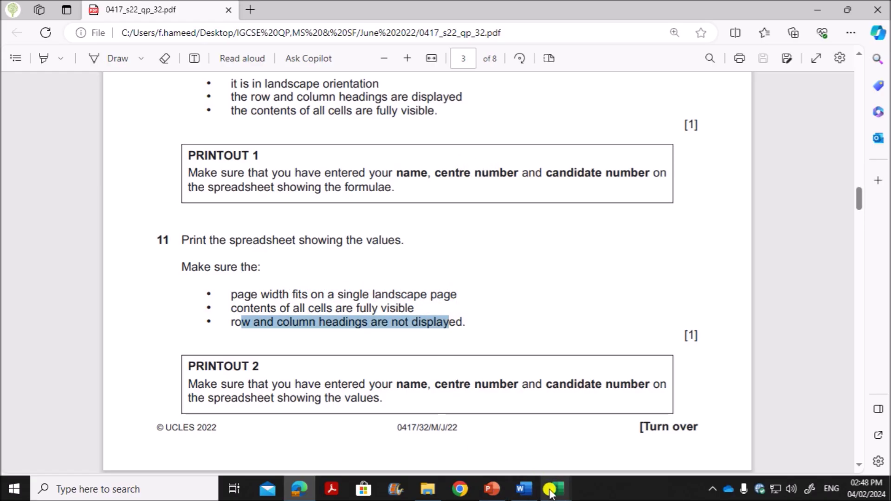
{"action": "mouse_move", "coordinate": [556, 489]}
{"action": "left_click", "coordinate": [410, 442]}
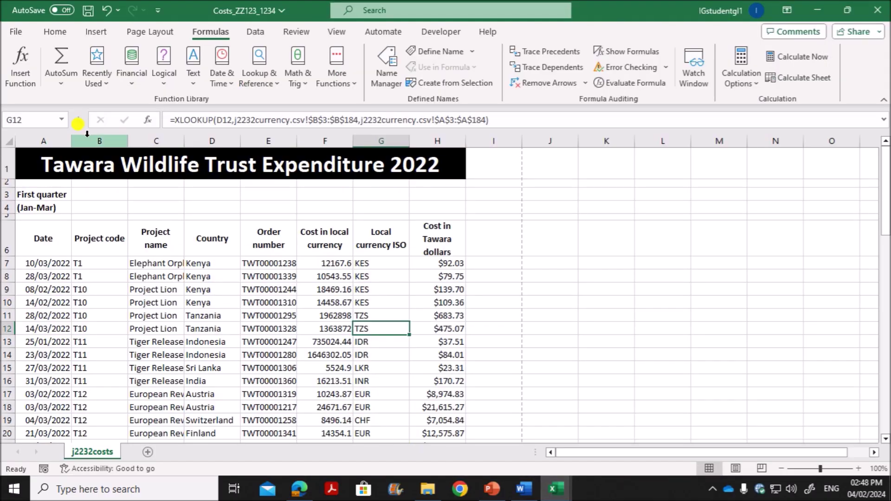
Step: Turn off row and column headings for the Costs values printout
{"action": "left_click", "coordinate": [15, 31]}
{"action": "left_click", "coordinate": [55, 260]}
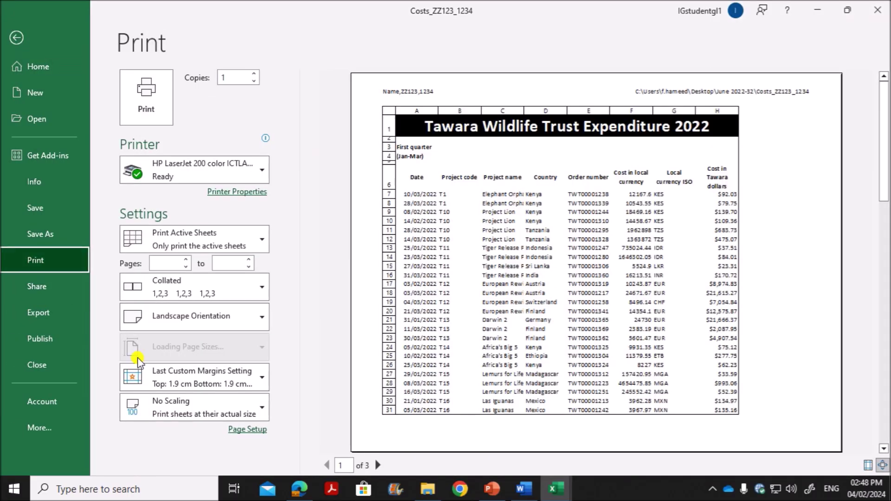
{"action": "left_click", "coordinate": [247, 459]}
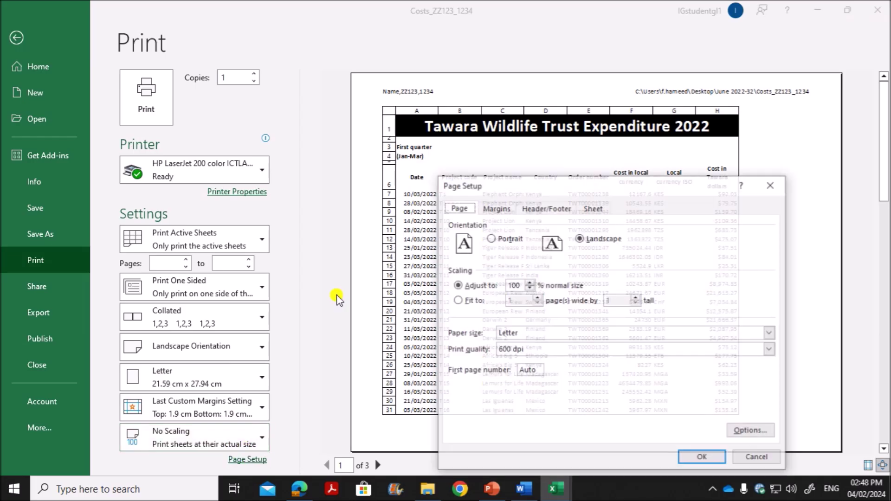
{"action": "left_click", "coordinate": [594, 209]}
{"action": "left_click", "coordinate": [475, 339]}
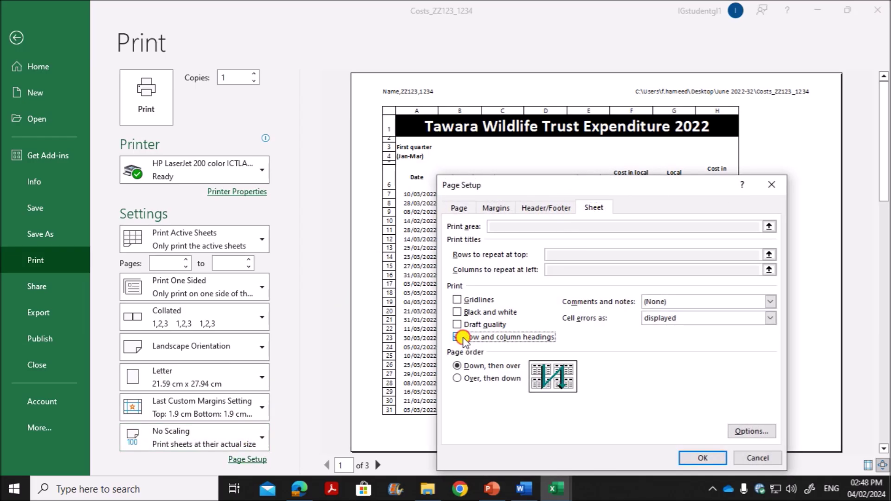
{"action": "left_click", "coordinate": [697, 458]}
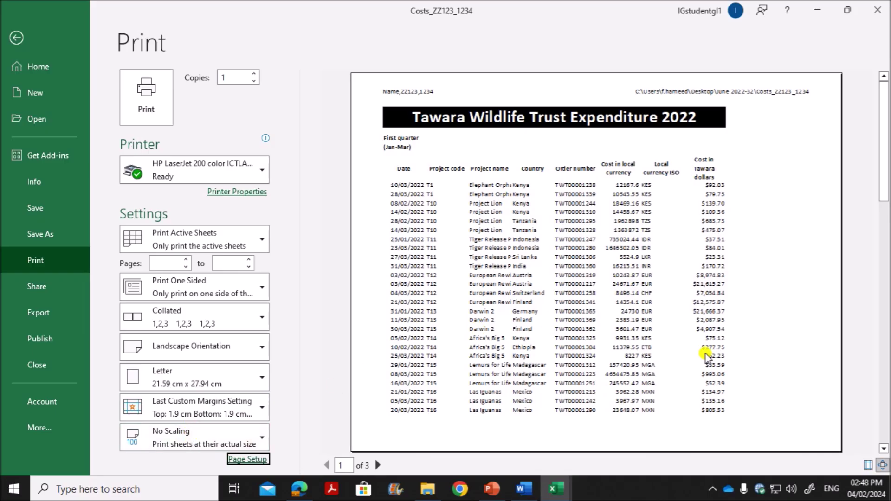
Step: Scale the Costs values printout to Fit All Columns on One Page
{"action": "left_click", "coordinate": [205, 438]}
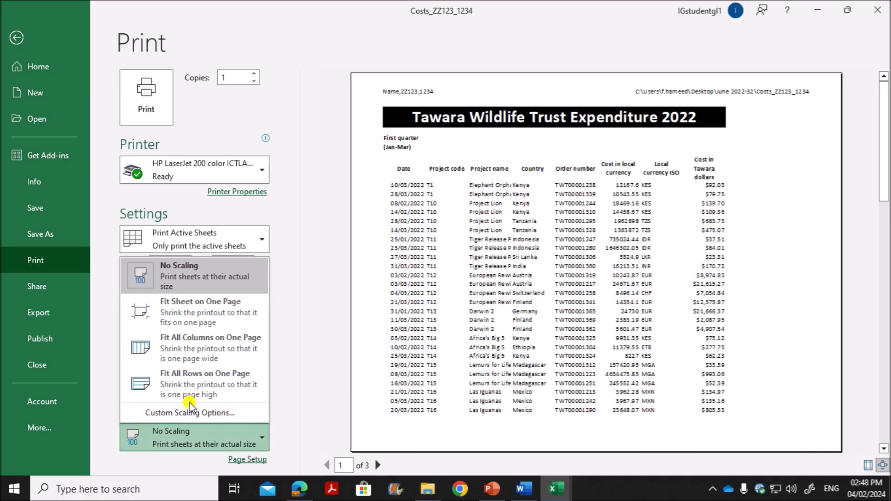
{"action": "left_click", "coordinate": [205, 348]}
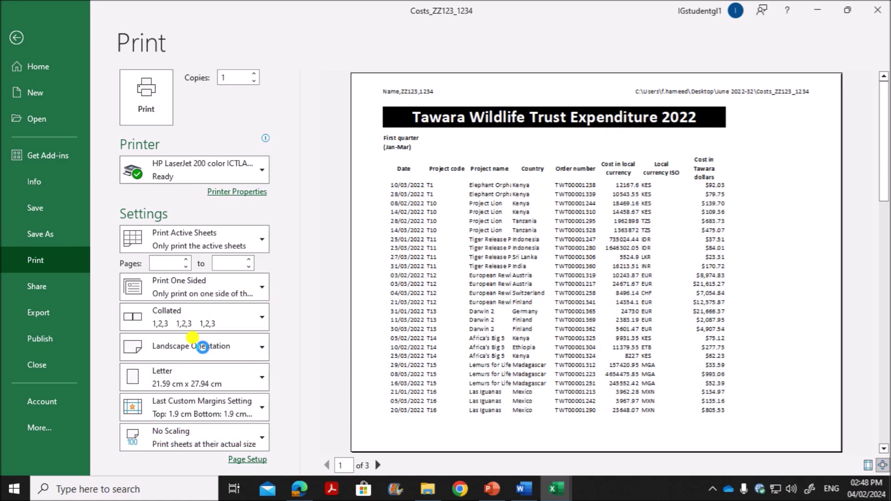
{"action": "scroll", "coordinate": [411, 341], "scroll_direction": "down", "scroll_amount": 1}
{"action": "scroll", "coordinate": [376, 337], "scroll_direction": "up", "scroll_amount": 1}
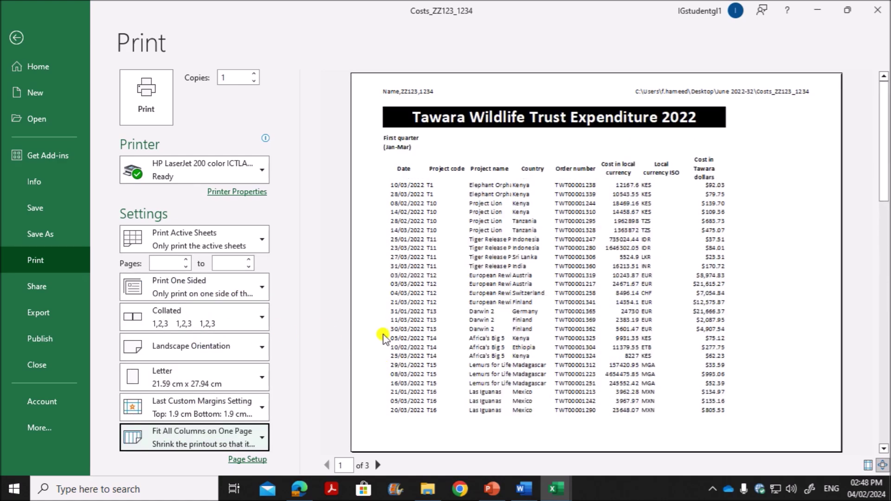
Step: Read question 12's sorting instruction in the exam paper and return to the Costs sheet, leaving its print preview
{"action": "left_click", "coordinate": [299, 488]}
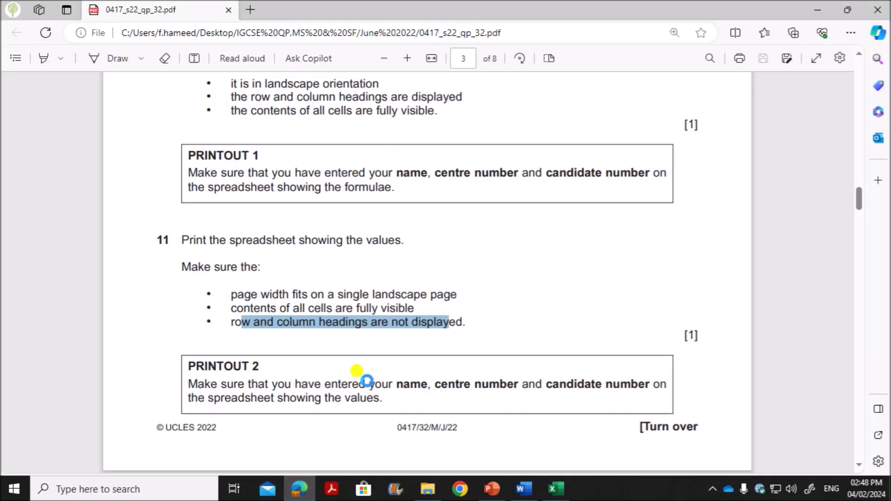
{"action": "scroll", "coordinate": [365, 362], "scroll_direction": "down", "scroll_amount": 4}
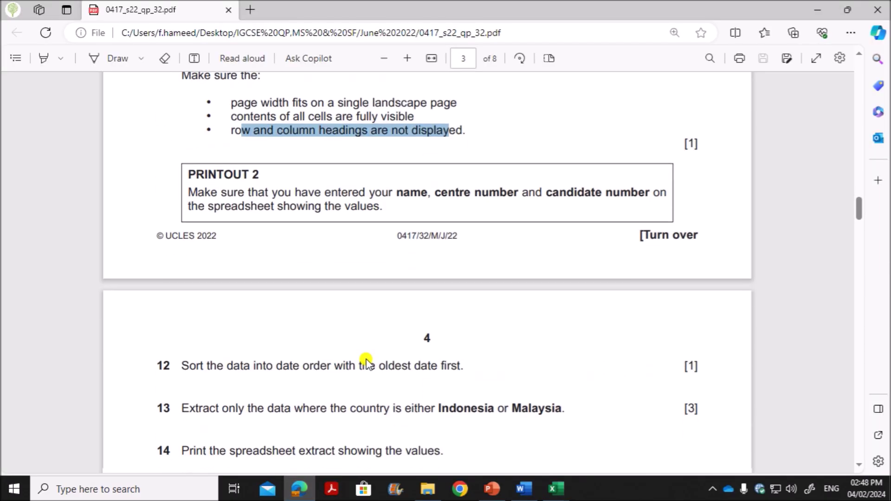
{"action": "scroll", "coordinate": [362, 353], "scroll_direction": "down", "scroll_amount": 5}
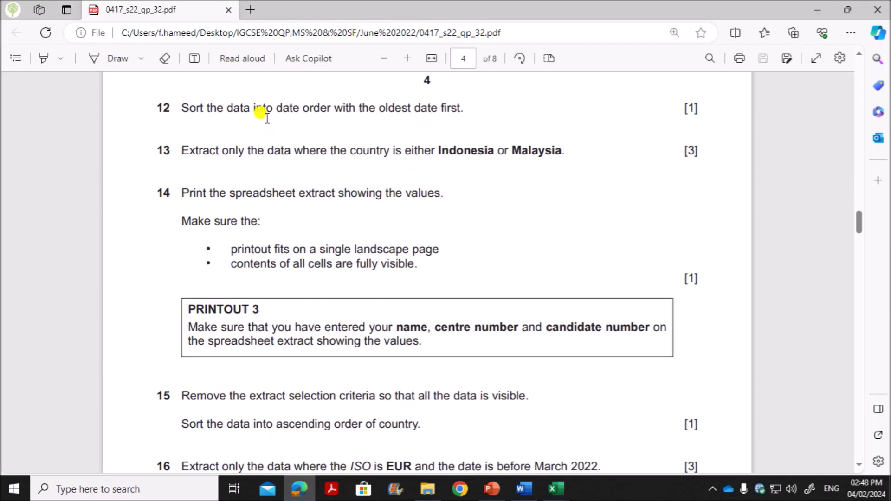
{"action": "left_click_drag", "start_coordinate": [266, 107], "coordinate": [461, 108]}
{"action": "left_click", "coordinate": [548, 488]}
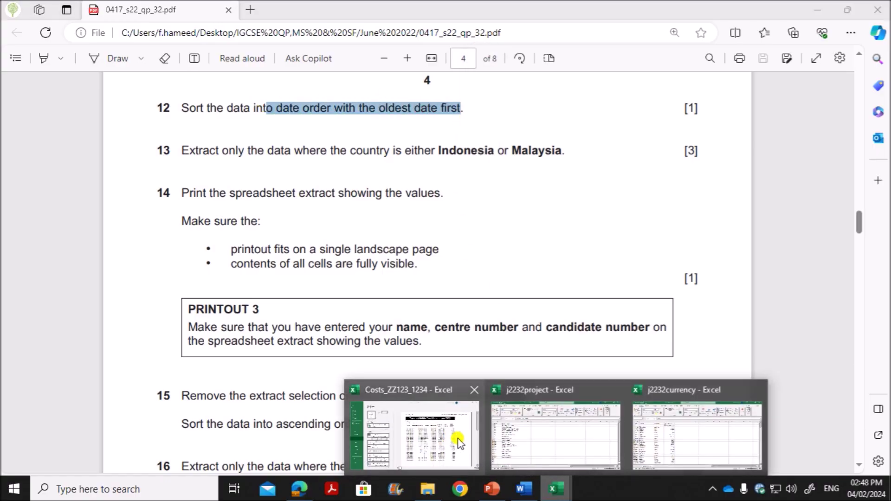
{"action": "left_click", "coordinate": [457, 440]}
{"action": "key", "text": "Escape"}
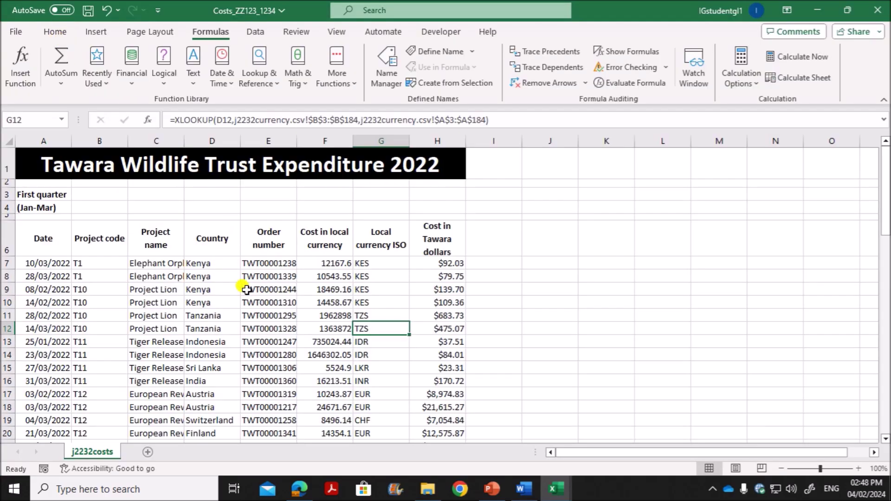
Step: Sort the Costs data by Date from Oldest to Newest, checking the required order against question 12
{"action": "left_click", "coordinate": [219, 301]}
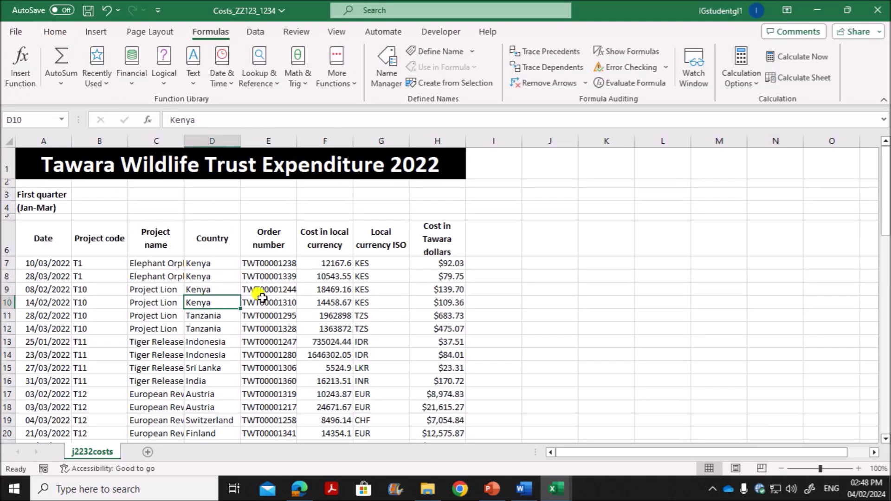
{"action": "left_click", "coordinate": [60, 32]}
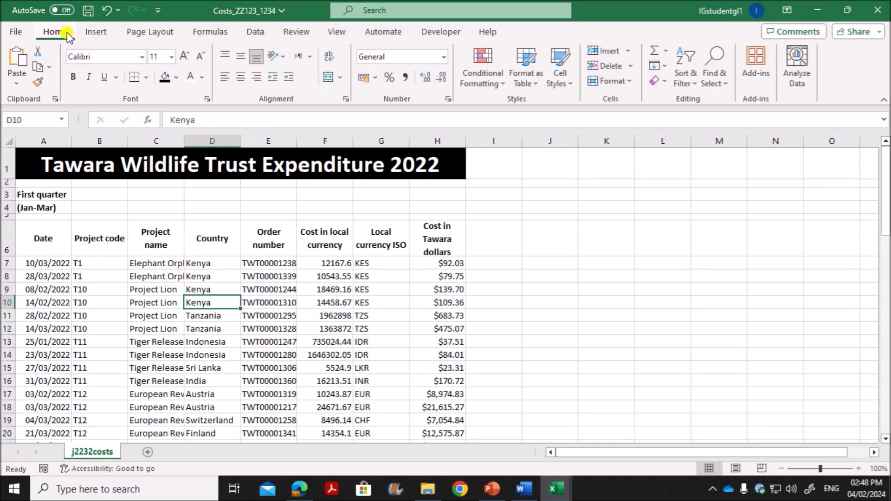
{"action": "left_click", "coordinate": [256, 31]}
{"action": "left_click", "coordinate": [379, 67]}
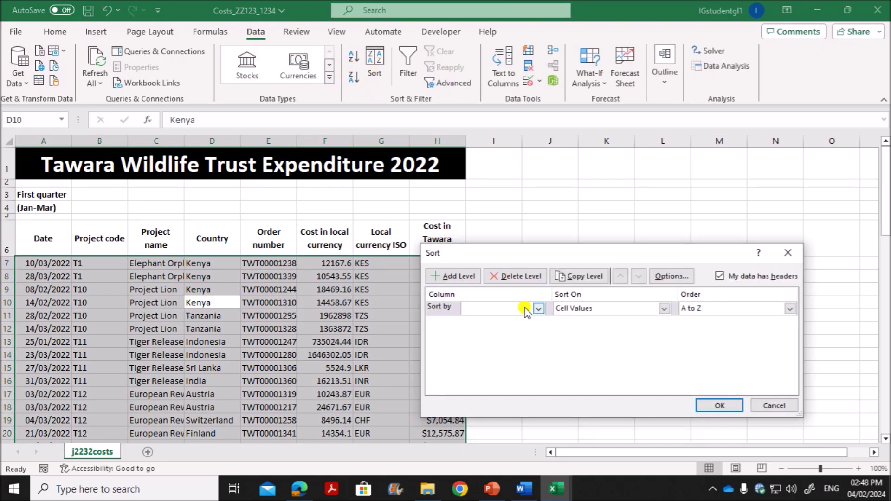
{"action": "left_click", "coordinate": [539, 308]}
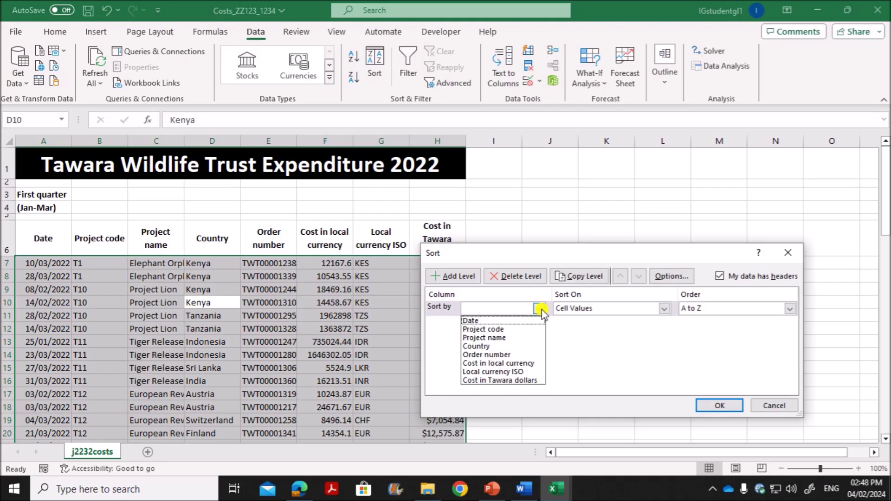
{"action": "left_click", "coordinate": [513, 321]}
{"action": "left_click", "coordinate": [300, 489]}
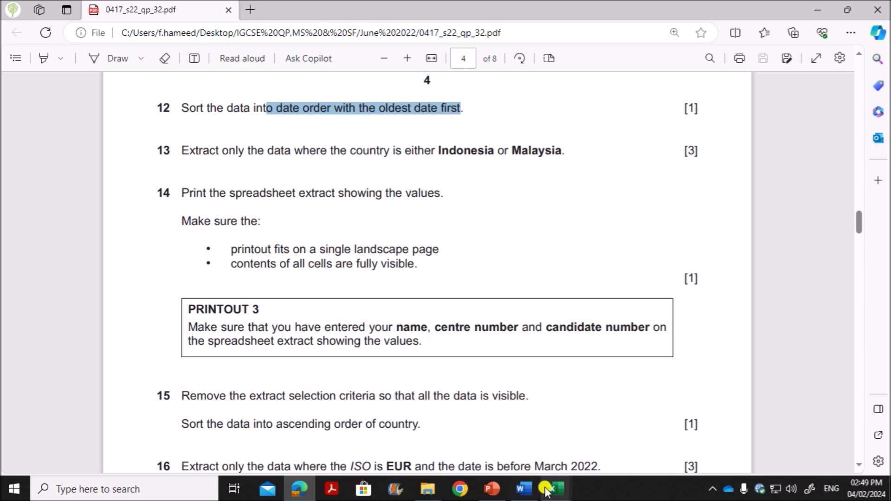
{"action": "mouse_move", "coordinate": [556, 489]}
{"action": "left_click", "coordinate": [458, 446]}
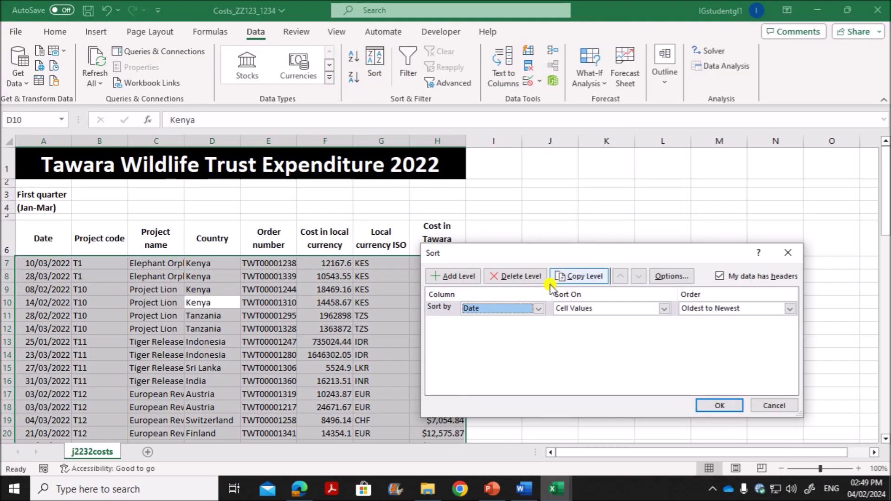
{"action": "left_click", "coordinate": [790, 309]}
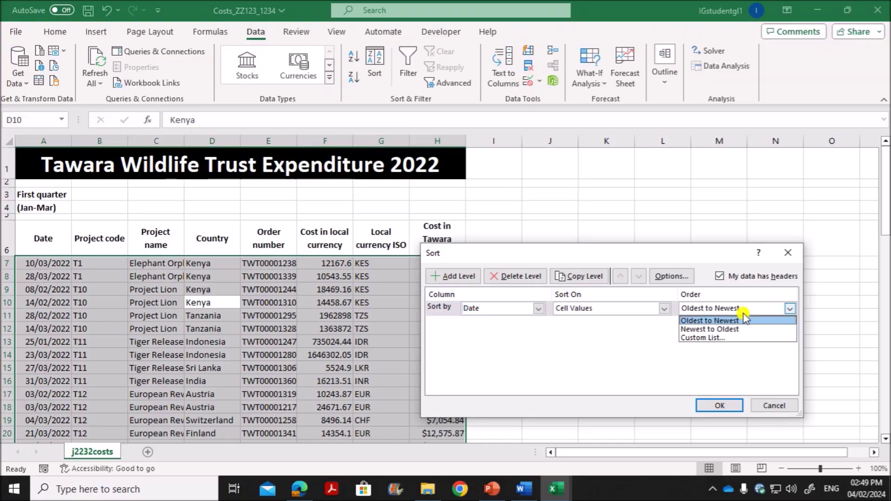
{"action": "left_click", "coordinate": [714, 321]}
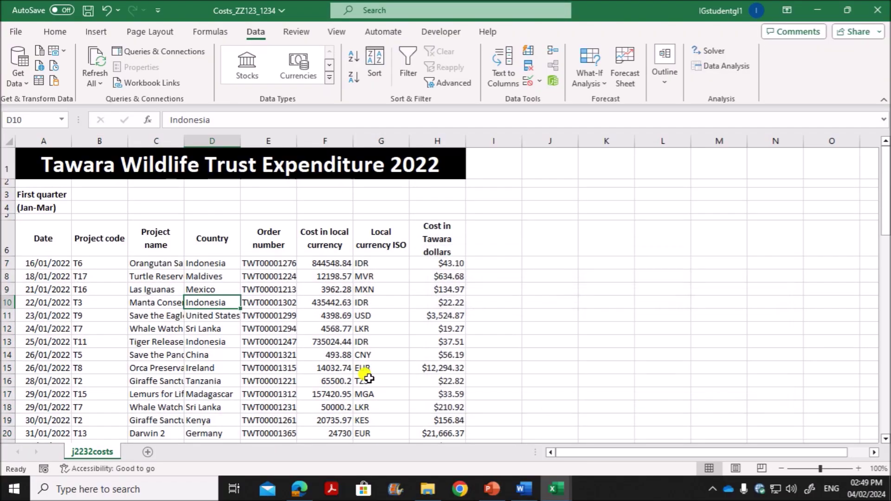
Step: Read question 13's extraction criteria in the exam paper and return to the Costs workbook
{"action": "left_click", "coordinate": [300, 489]}
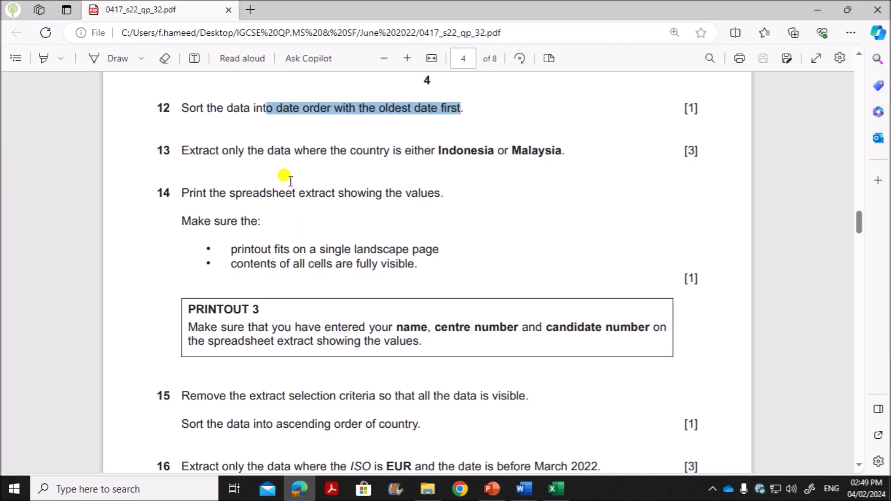
{"action": "left_click_drag", "start_coordinate": [277, 156], "coordinate": [573, 153]}
{"action": "left_click", "coordinate": [556, 489]}
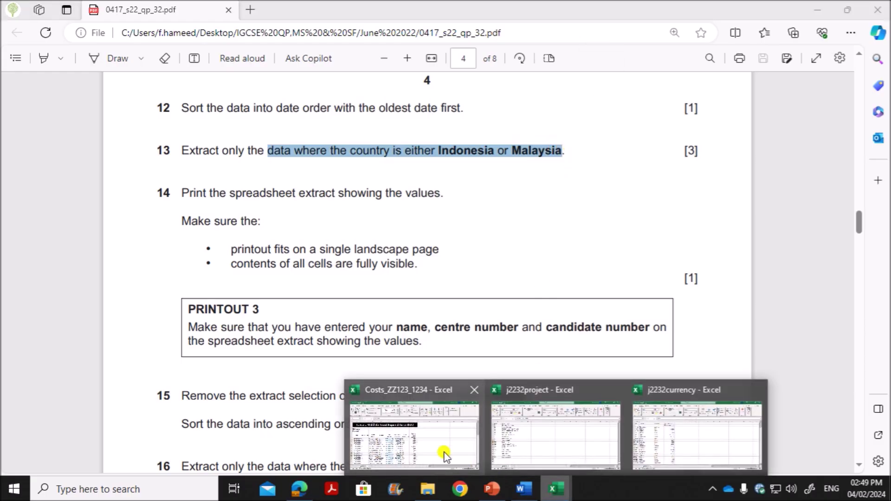
{"action": "left_click", "coordinate": [393, 435]}
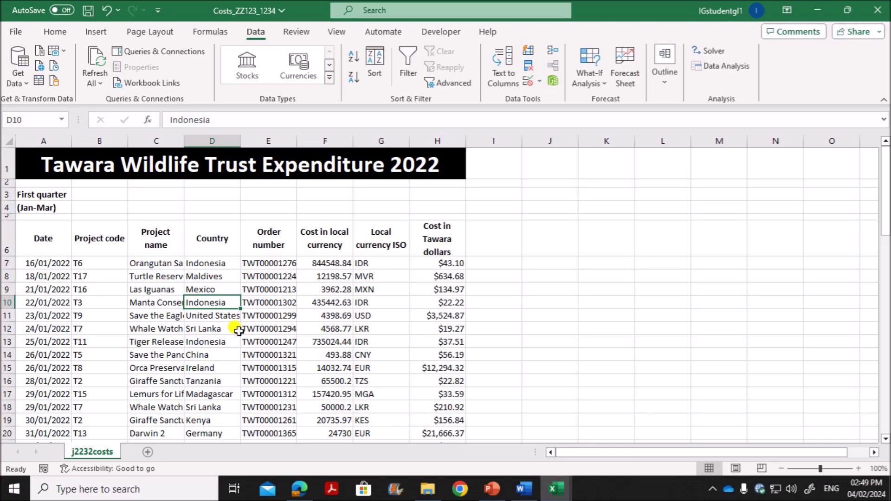
Step: Add filters to the Costs data and filter Country to only Indonesia and Malaysia
{"action": "left_click", "coordinate": [225, 328]}
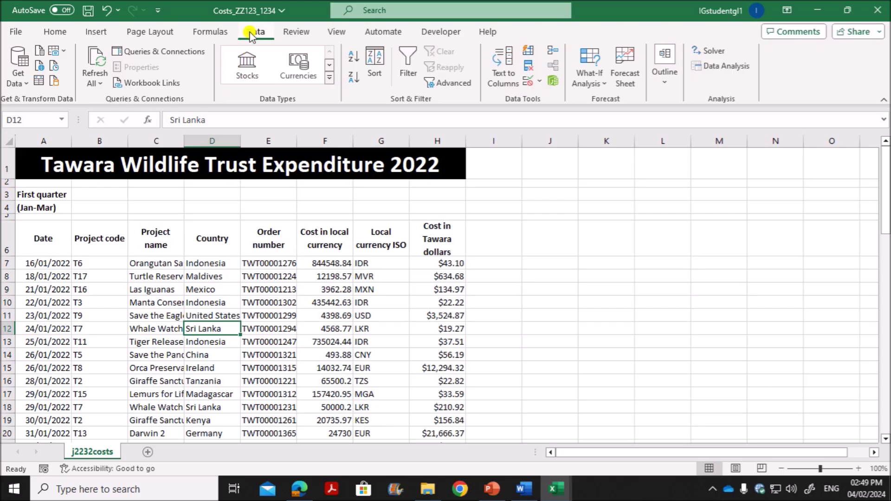
{"action": "left_click", "coordinate": [408, 63]}
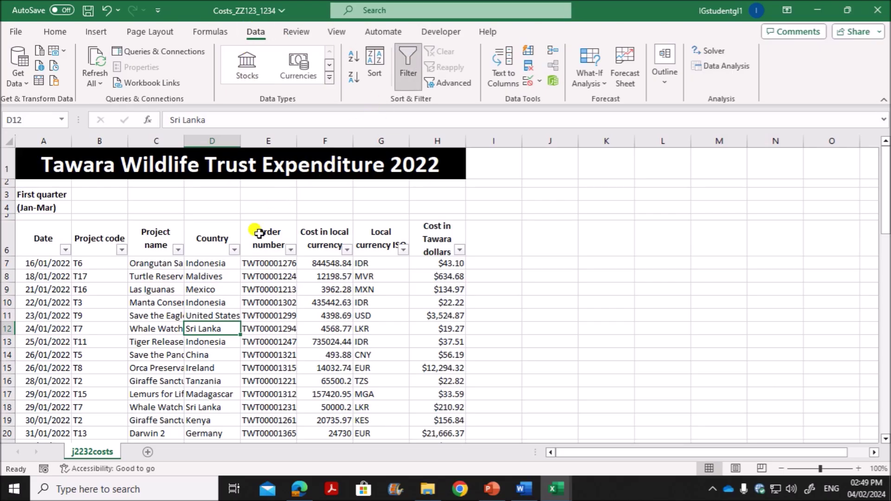
{"action": "left_click", "coordinate": [235, 250]}
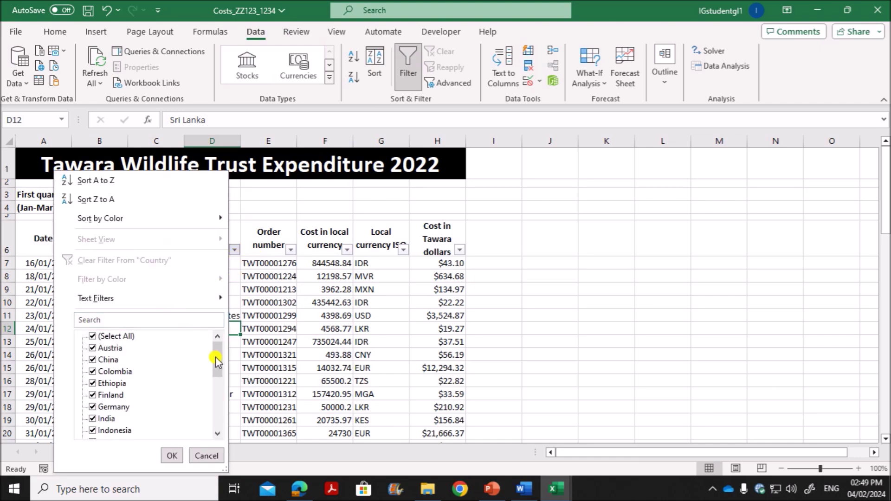
{"action": "left_click", "coordinate": [93, 336]}
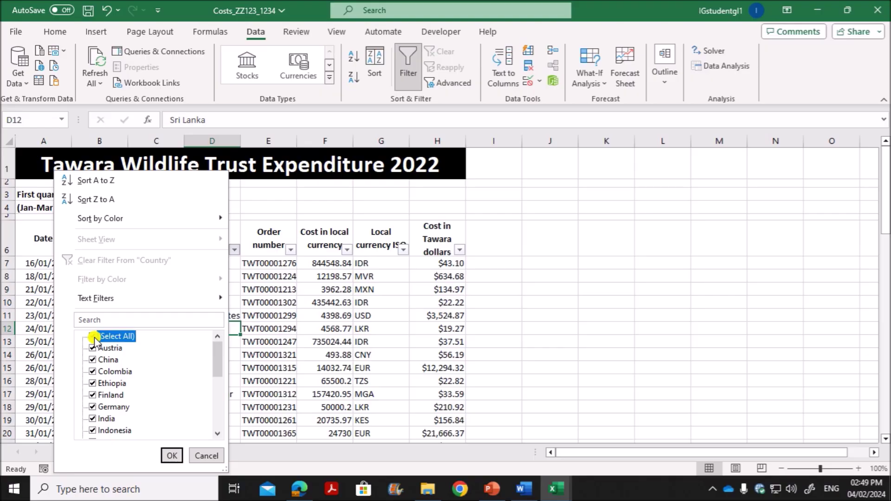
{"action": "left_click", "coordinate": [94, 431]}
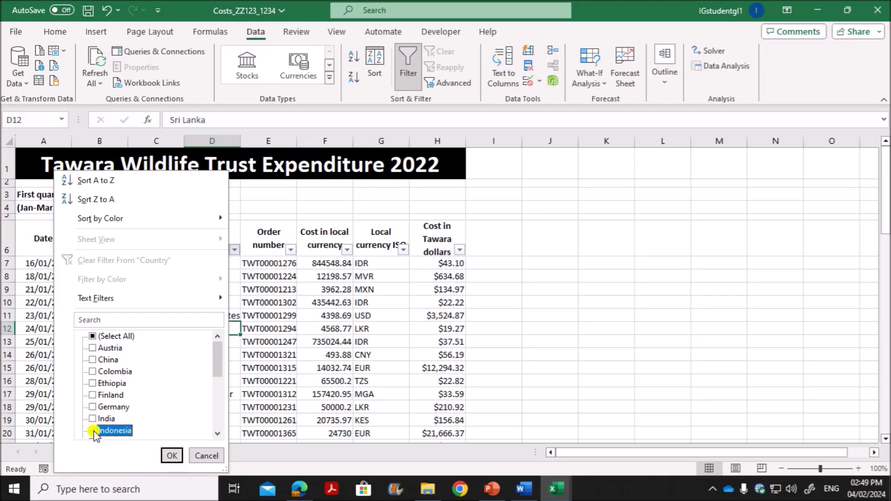
{"action": "scroll", "coordinate": [116, 425], "scroll_direction": "down", "scroll_amount": 3}
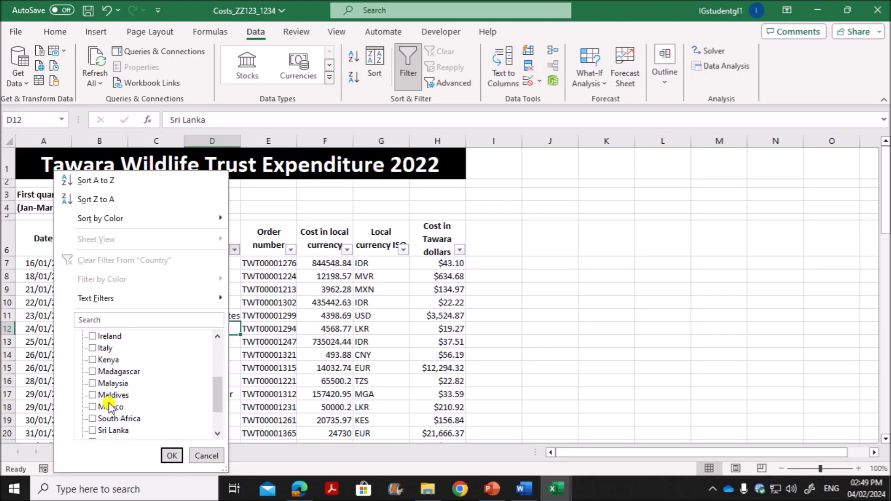
{"action": "left_click", "coordinate": [111, 384]}
{"action": "left_click", "coordinate": [172, 456]}
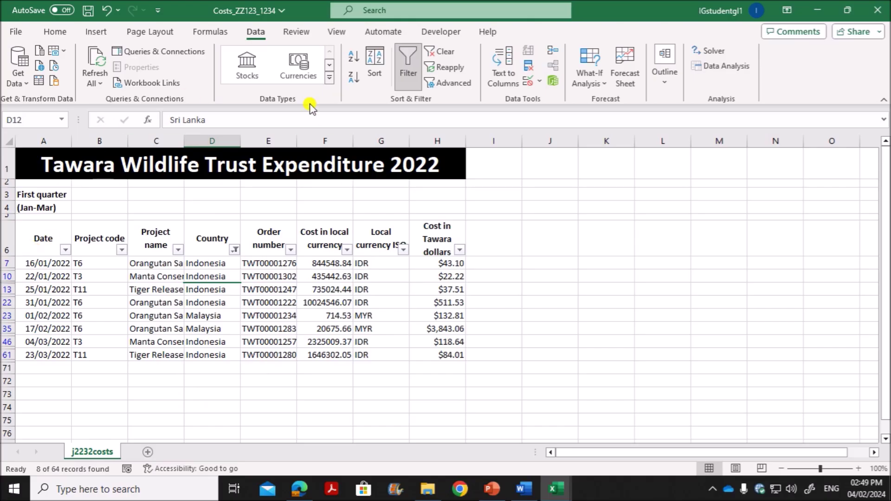
Step: Read questions 14 and 15 in the exam paper and clear the Country filter from the Costs data
{"action": "left_click", "coordinate": [300, 488]}
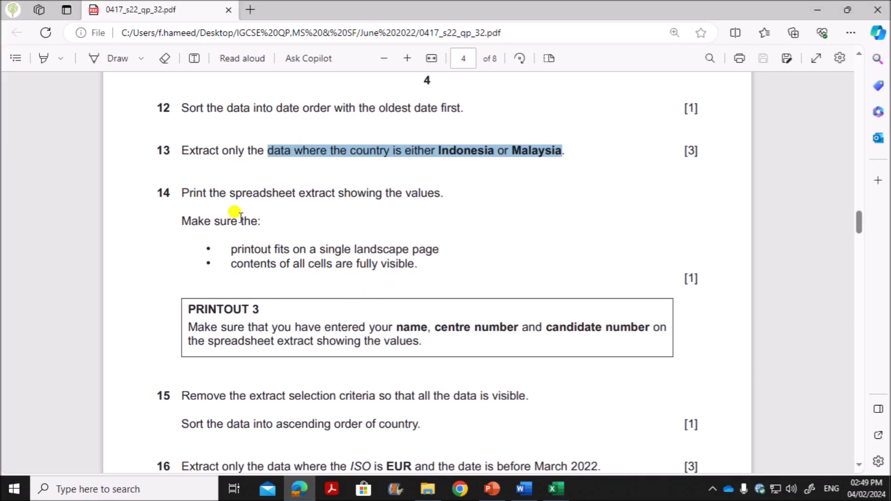
{"action": "left_click_drag", "start_coordinate": [181, 192], "coordinate": [418, 333]}
{"action": "scroll", "coordinate": [390, 313], "scroll_direction": "down", "scroll_amount": 4}
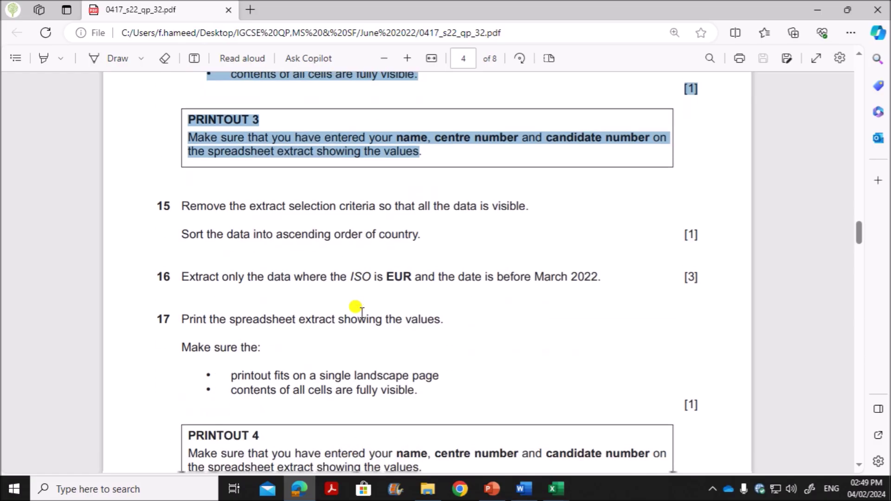
{"action": "left_click_drag", "start_coordinate": [232, 197], "coordinate": [529, 204]}
{"action": "left_click", "coordinate": [373, 232]}
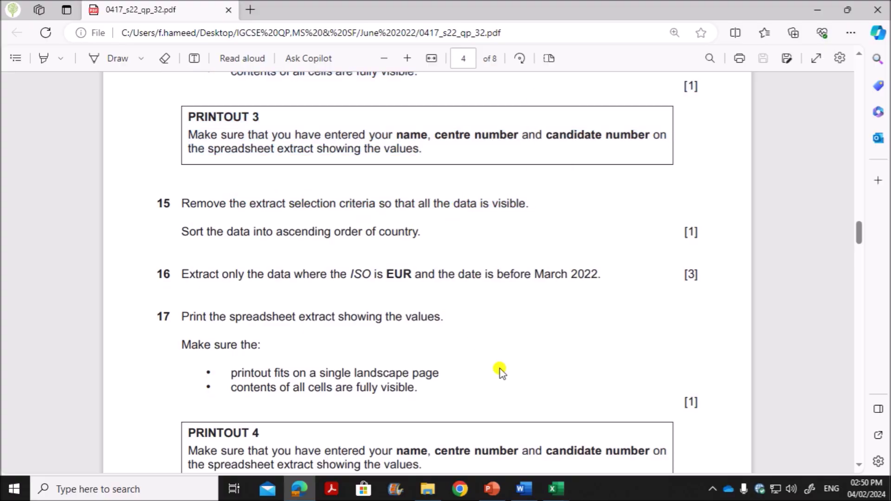
{"action": "mouse_move", "coordinate": [554, 487]}
{"action": "left_click", "coordinate": [423, 438]}
{"action": "left_click", "coordinate": [329, 288]}
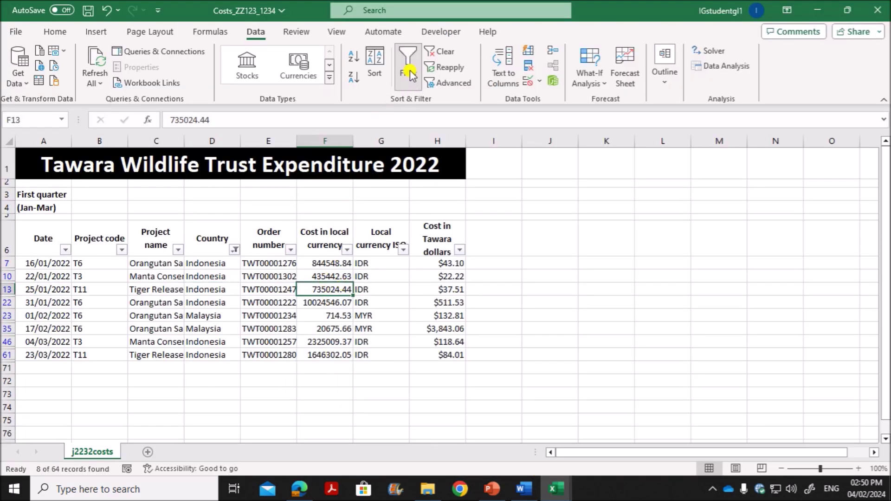
{"action": "left_click", "coordinate": [441, 52]}
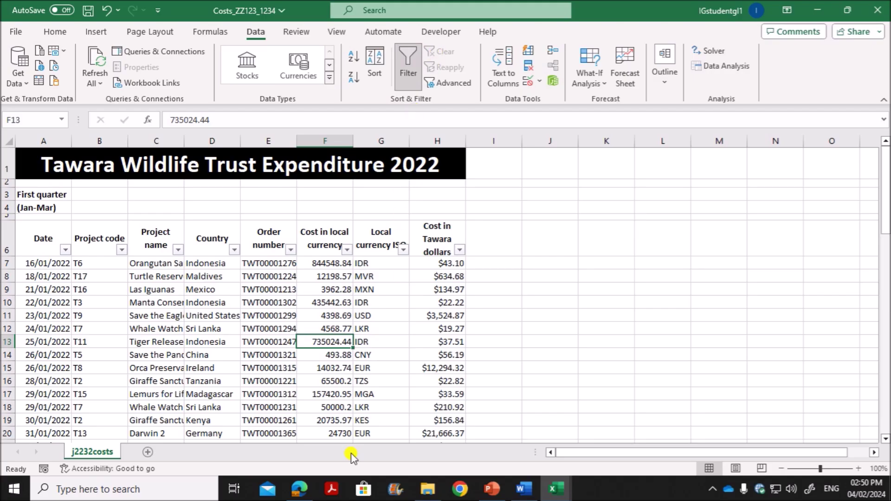
Step: Sort the Costs data by Country from A to Z, following the sorting instruction in question 15 of the exam paper
{"action": "left_click", "coordinate": [300, 489]}
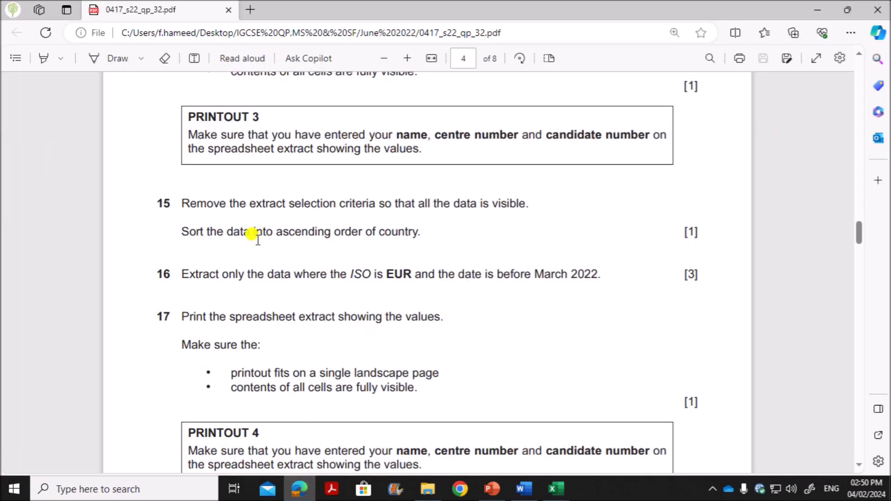
{"action": "left_click_drag", "start_coordinate": [185, 230], "coordinate": [421, 230]}
{"action": "left_click", "coordinate": [556, 489]}
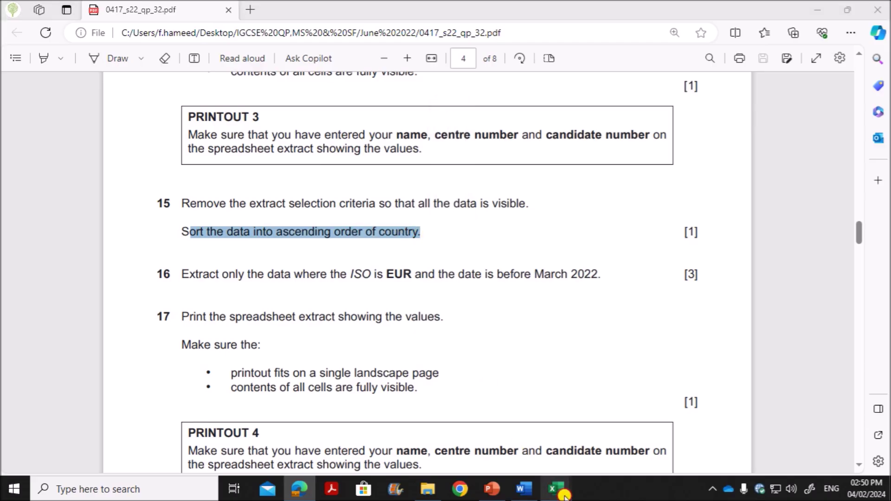
{"action": "left_click", "coordinate": [389, 437]}
{"action": "left_click", "coordinate": [260, 315]}
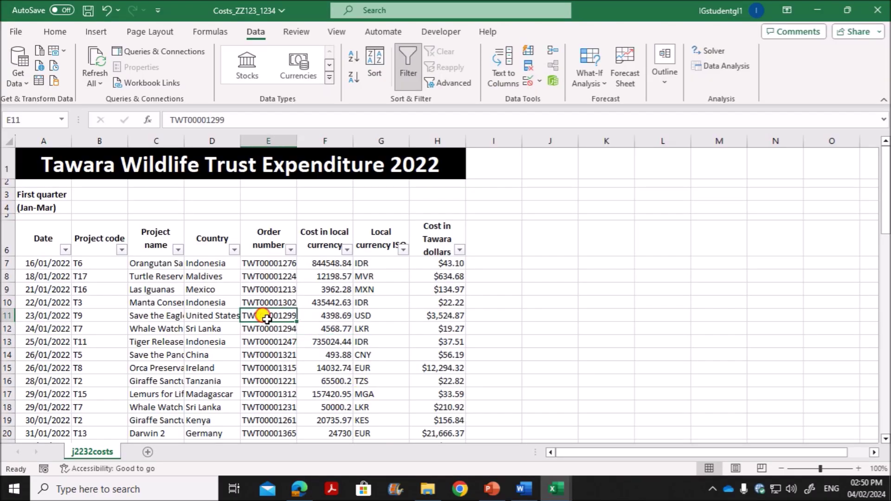
{"action": "left_click", "coordinate": [375, 65]}
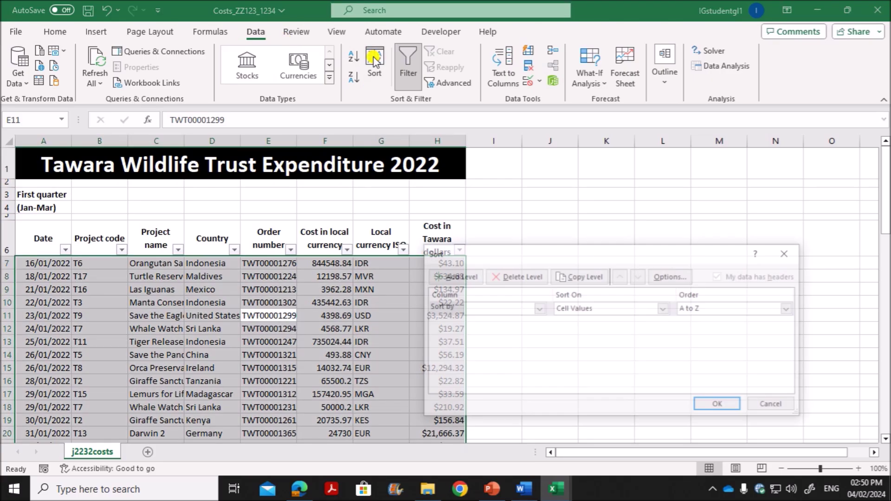
{"action": "left_click", "coordinate": [539, 308]}
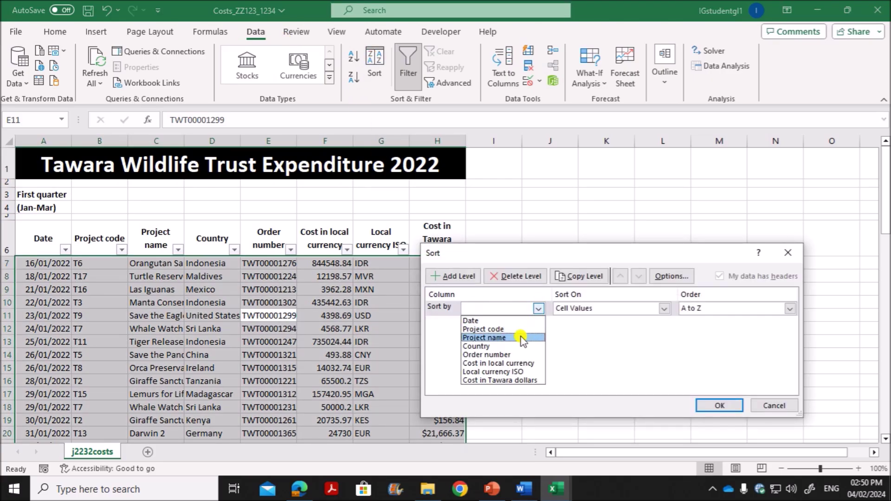
{"action": "left_click", "coordinate": [515, 350]}
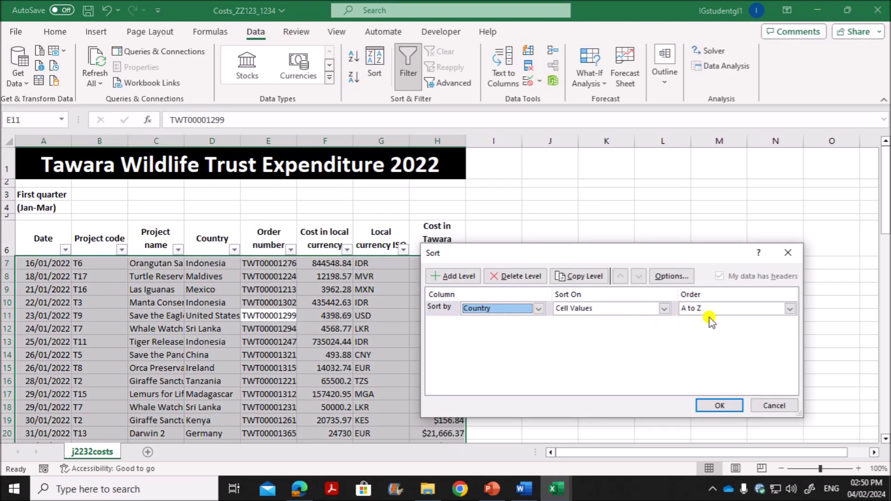
{"action": "left_click", "coordinate": [718, 405]}
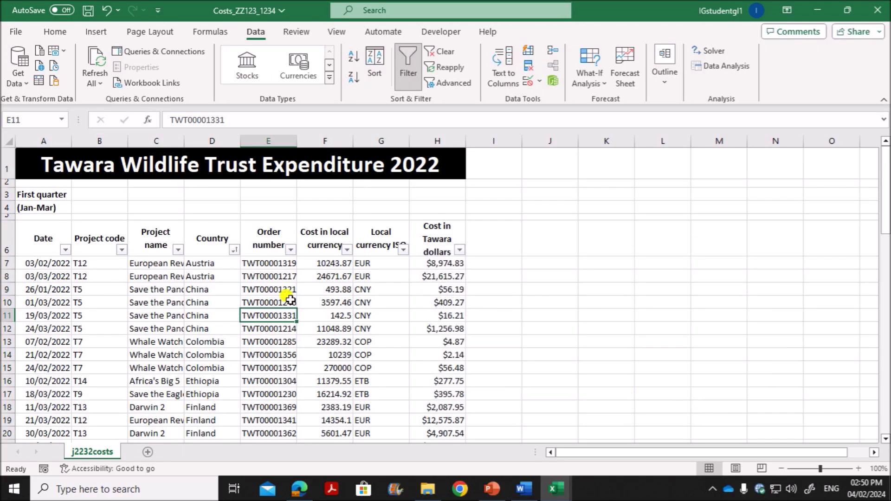
Step: Check question 16's ISO criterion in the exam paper and filter Local currency ISO to only EUR
{"action": "left_click", "coordinate": [300, 489]}
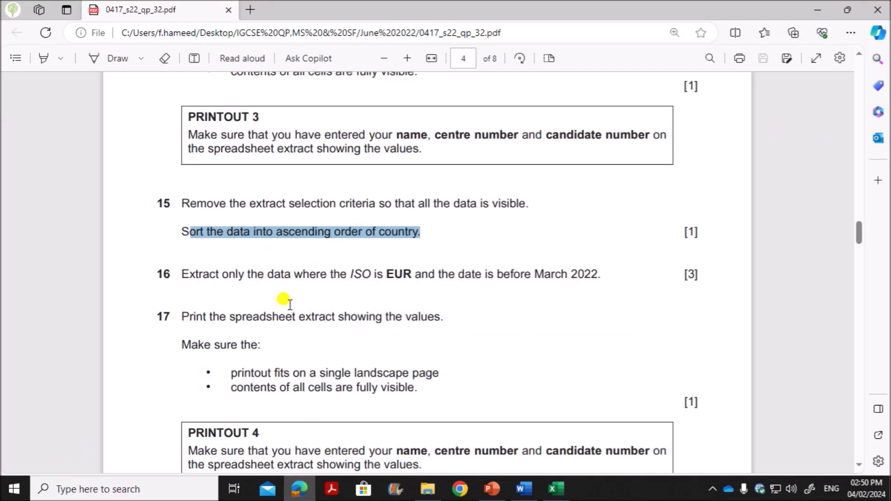
{"action": "left_click_drag", "start_coordinate": [317, 274], "coordinate": [411, 275]}
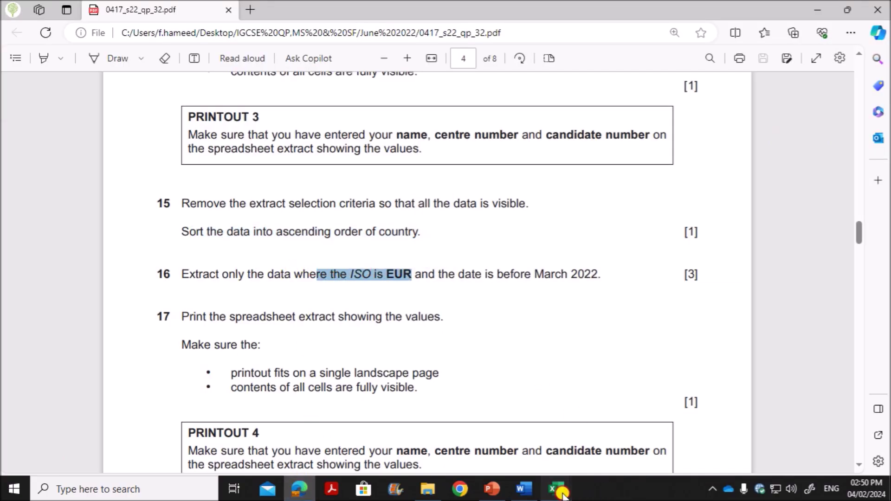
{"action": "mouse_move", "coordinate": [555, 489]}
{"action": "left_click", "coordinate": [457, 445]}
{"action": "left_click", "coordinate": [360, 311]}
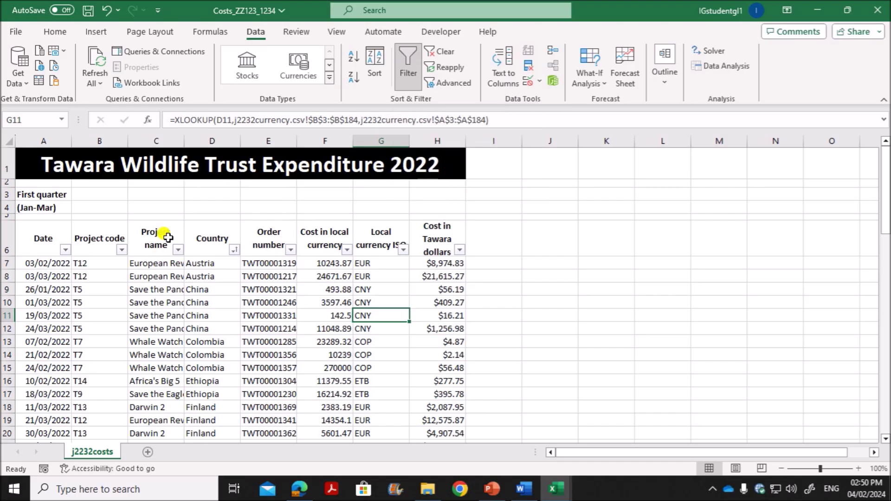
{"action": "left_click", "coordinate": [403, 250]}
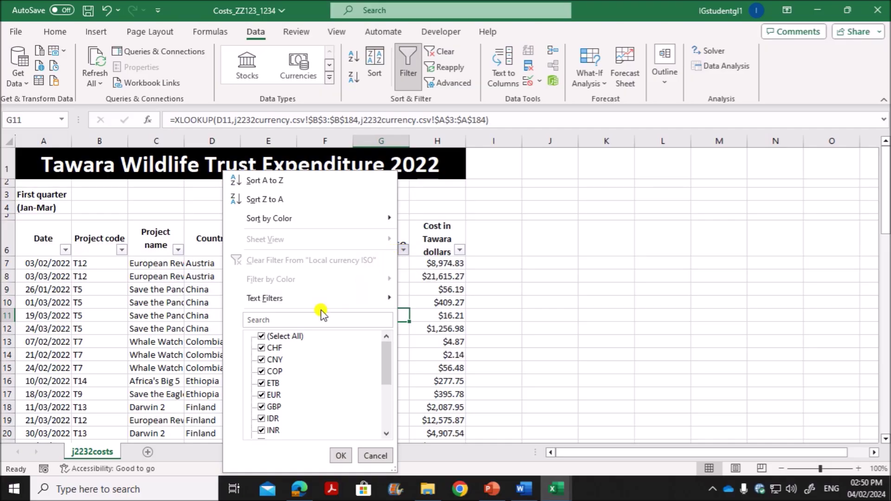
{"action": "left_click", "coordinate": [261, 337]}
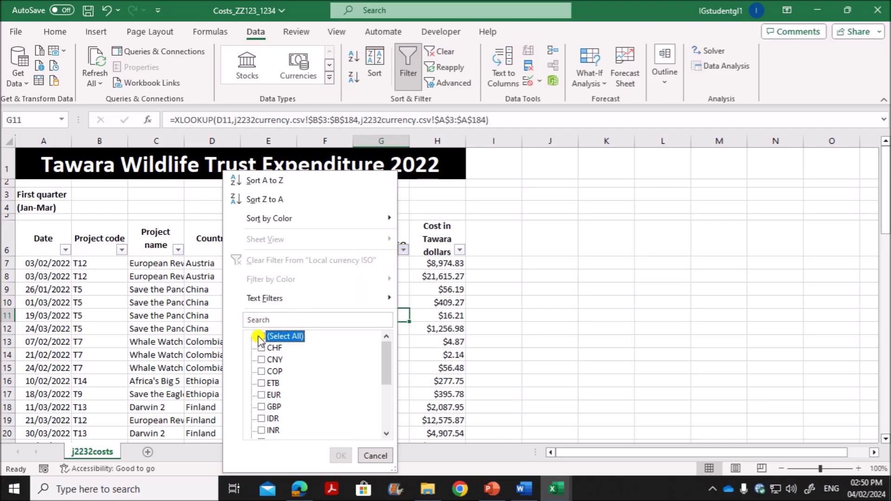
{"action": "left_click", "coordinate": [261, 394]}
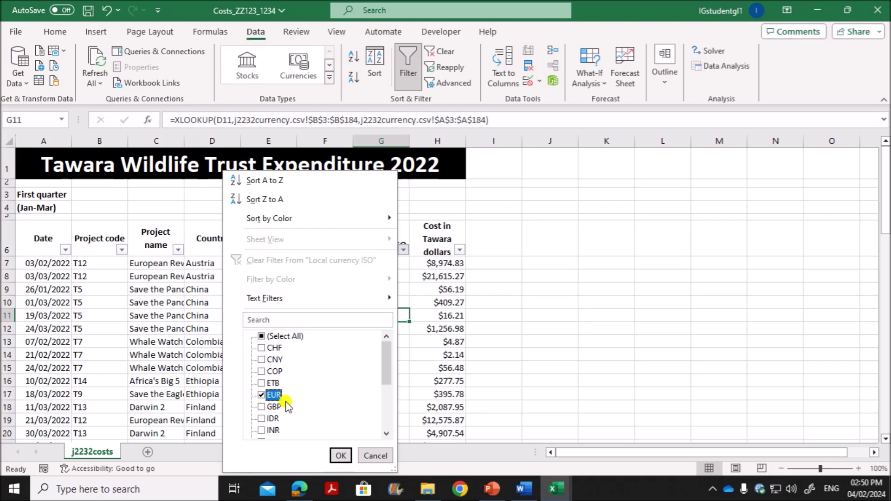
{"action": "left_click", "coordinate": [341, 455]}
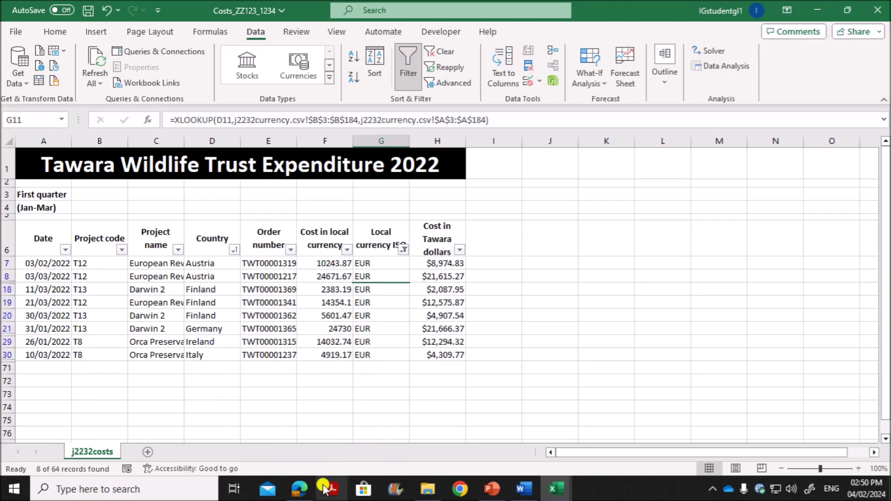
Step: Check question 16's date criterion in the exam paper and filter Date to January and February 2022, excluding March
{"action": "left_click", "coordinate": [302, 488]}
{"action": "left_click_drag", "start_coordinate": [496, 274], "coordinate": [598, 274]}
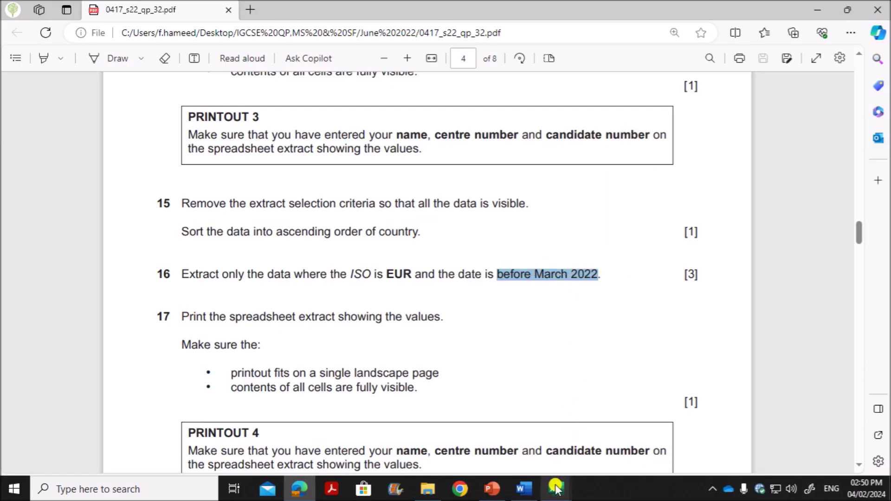
{"action": "mouse_move", "coordinate": [554, 491]}
{"action": "left_click", "coordinate": [431, 455]}
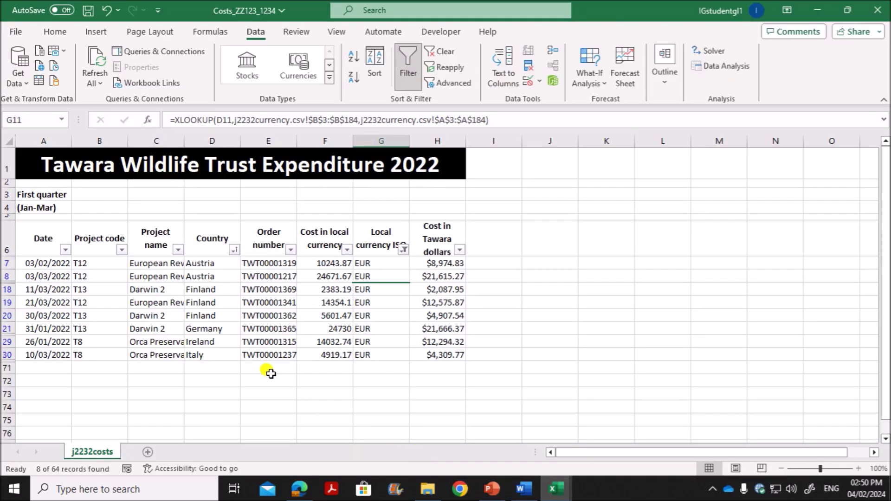
{"action": "left_click", "coordinate": [70, 289]}
{"action": "left_click", "coordinate": [65, 251]}
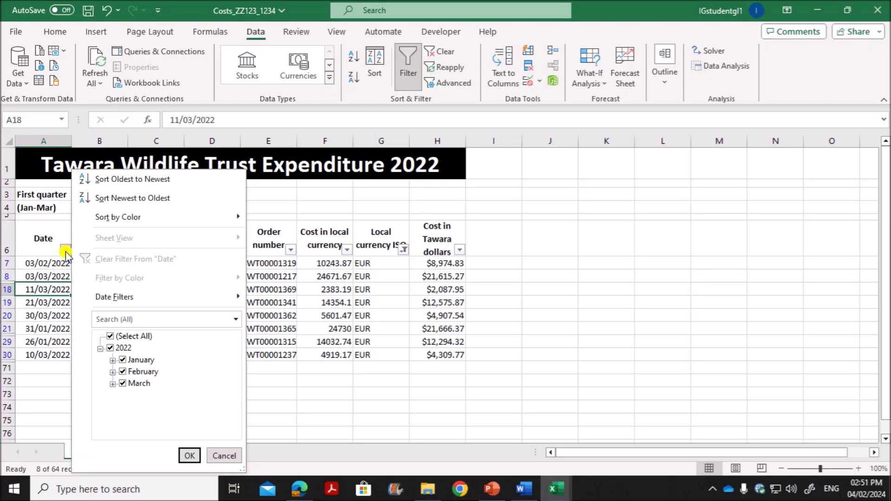
{"action": "left_click", "coordinate": [122, 385]}
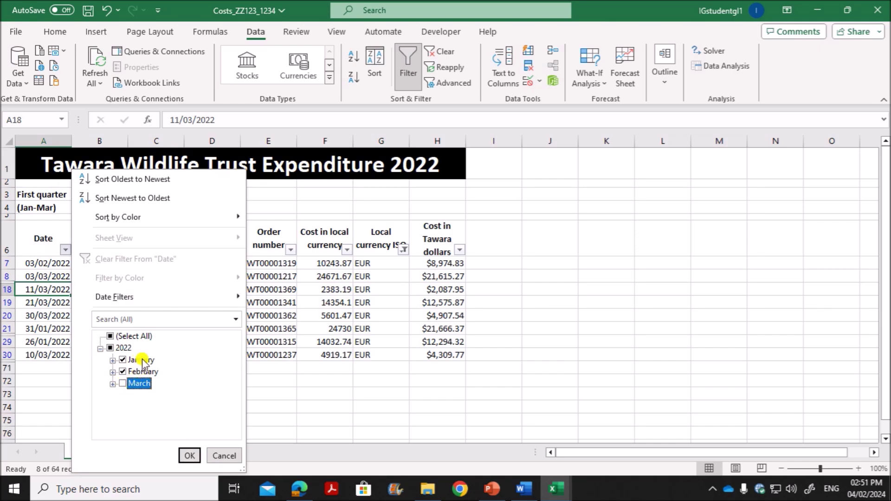
{"action": "left_click", "coordinate": [184, 457]}
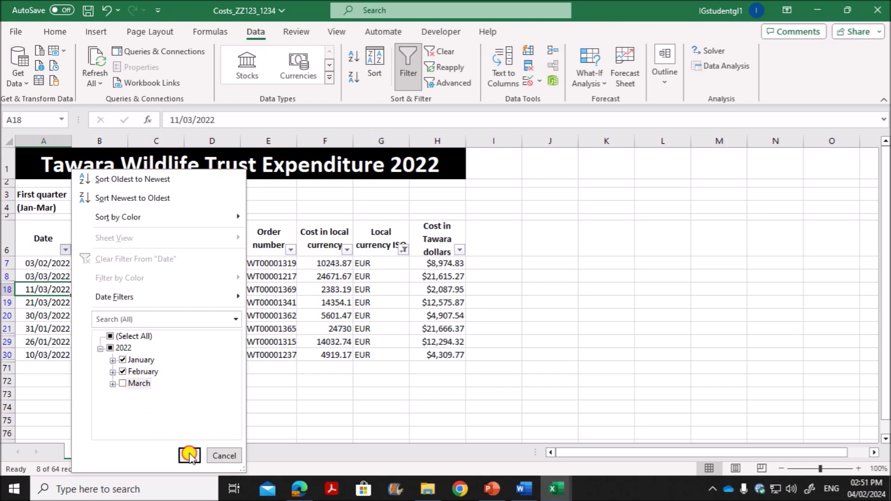
{"action": "left_click", "coordinate": [187, 323]}
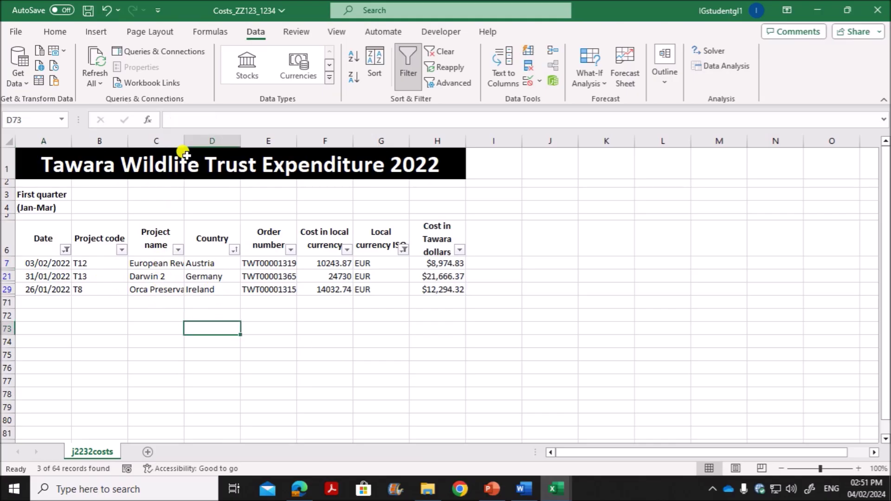
Step: Widen the Project name column so its contents are fully visible
{"action": "left_click", "coordinate": [184, 139]}
{"action": "left_click_drag", "start_coordinate": [183, 139], "coordinate": [240, 151]}
{"action": "left_click", "coordinate": [232, 154]}
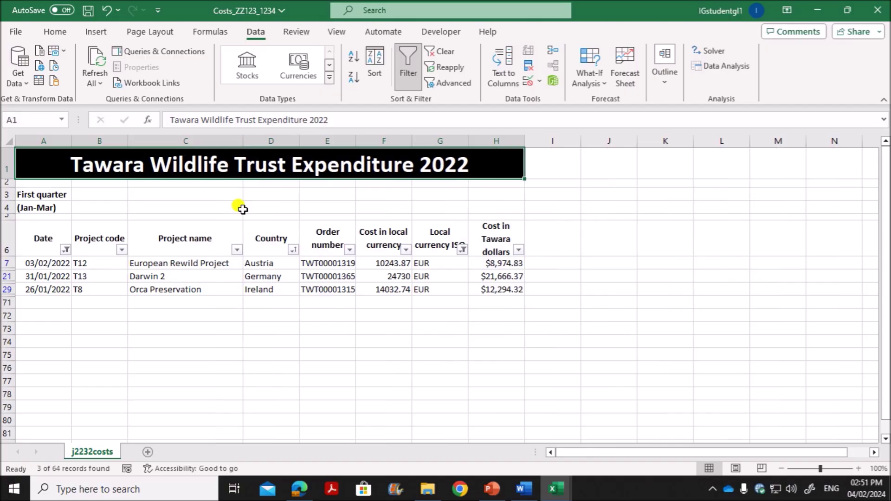
{"action": "left_click", "coordinate": [244, 356]}
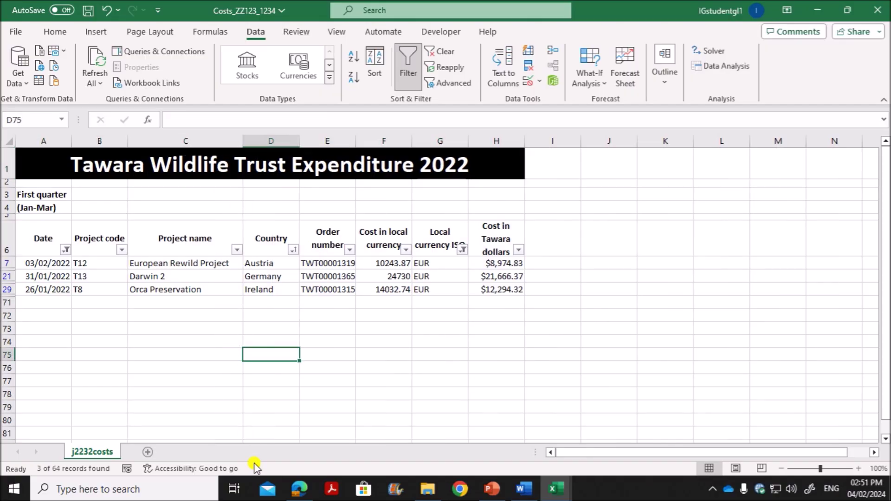
Step: Review the header formatting and the requirements for Printouts 1 and 2 in the exam paper, and return to the Costs workbook
{"action": "left_click", "coordinate": [299, 489]}
{"action": "scroll", "coordinate": [349, 389], "scroll_direction": "up", "scroll_amount": 8}
{"action": "scroll", "coordinate": [351, 385], "scroll_direction": "up", "scroll_amount": 15}
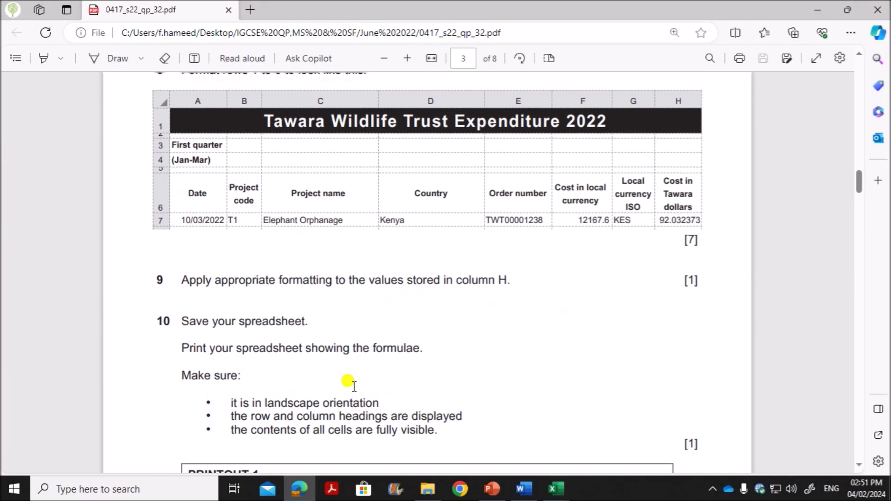
{"action": "scroll", "coordinate": [353, 386], "scroll_direction": "down", "scroll_amount": 12}
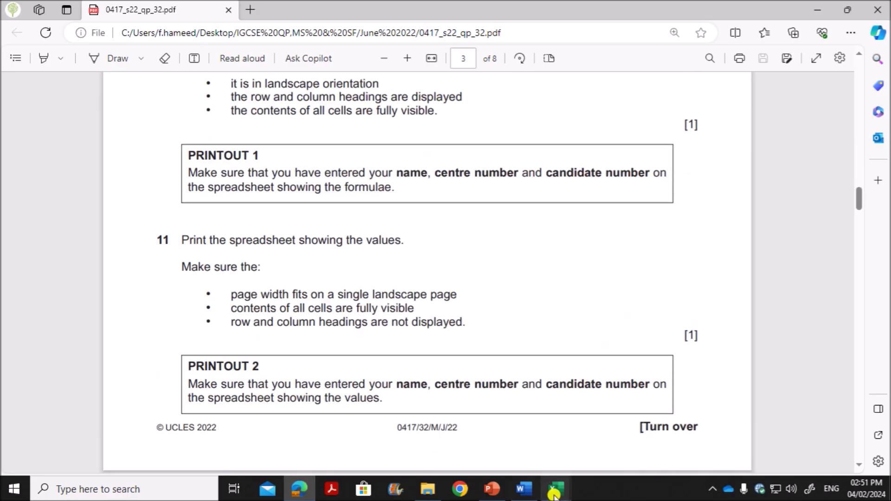
{"action": "mouse_move", "coordinate": [556, 489]}
{"action": "left_click", "coordinate": [403, 434]}
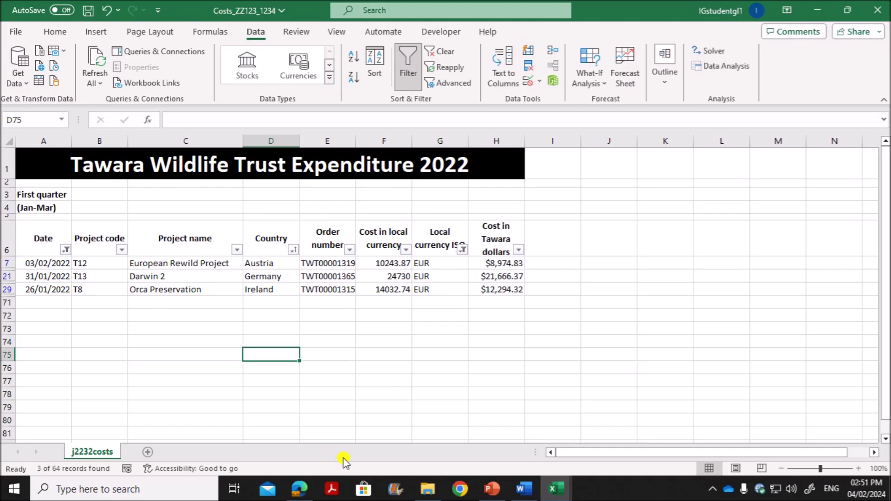
Step: Review the exam paper's remaining extract and Printout 4 requirements and question 18 of Task 3 – File Management
{"action": "key", "text": "alt+Tab"}
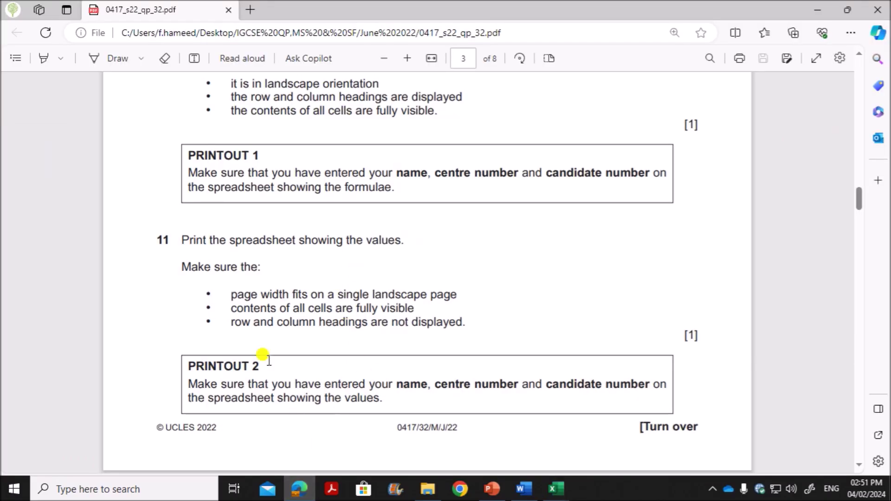
{"action": "scroll", "coordinate": [378, 369], "scroll_direction": "down", "scroll_amount": 4}
{"action": "scroll", "coordinate": [378, 360], "scroll_direction": "down", "scroll_amount": 11}
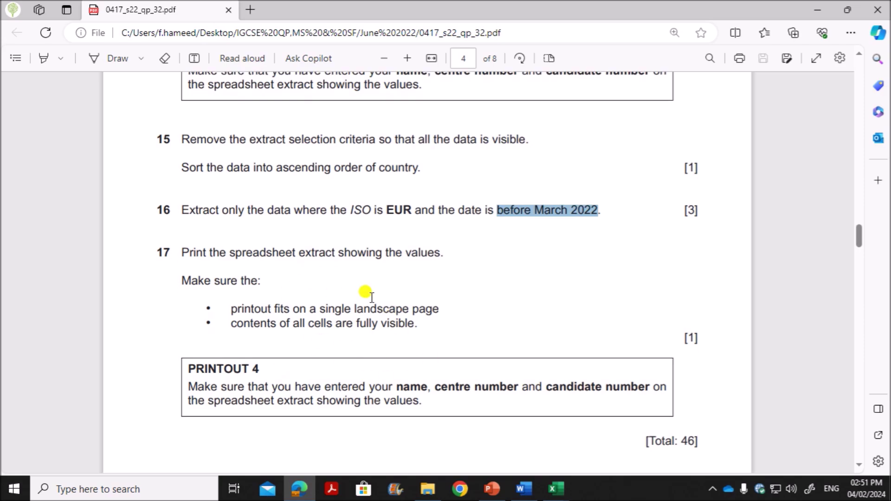
{"action": "scroll", "coordinate": [452, 369], "scroll_direction": "down", "scroll_amount": 10}
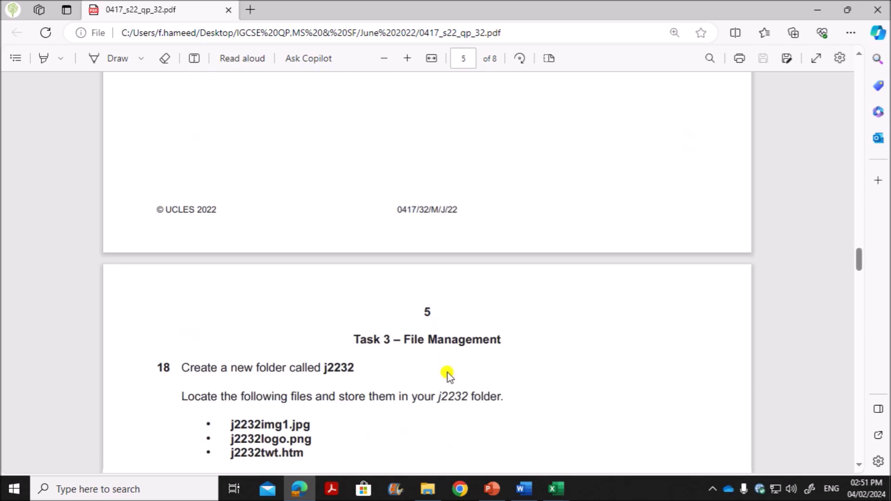
{"action": "scroll", "coordinate": [447, 372], "scroll_direction": "up", "scroll_amount": 7}
{"action": "scroll", "coordinate": [447, 372], "scroll_direction": "down", "scroll_amount": 4}
{"action": "scroll", "coordinate": [448, 371], "scroll_direction": "up", "scroll_amount": 7}
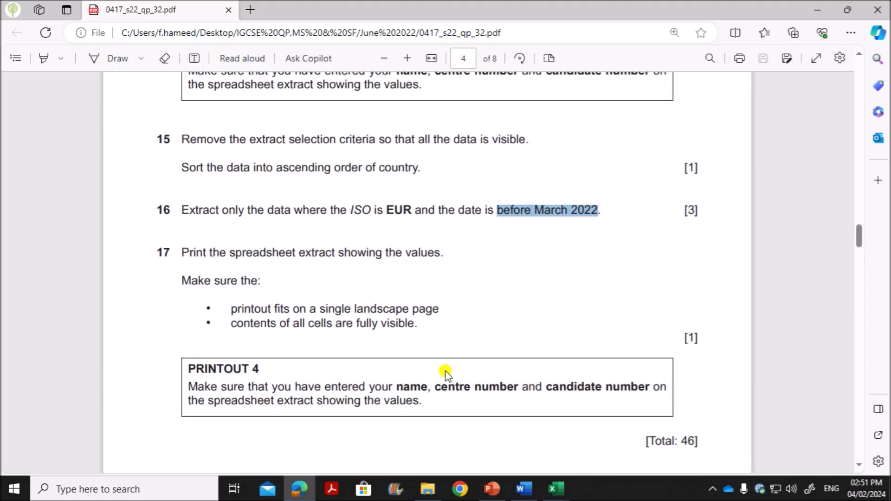
{"action": "scroll", "coordinate": [444, 372], "scroll_direction": "down", "scroll_amount": 15}
{"action": "scroll", "coordinate": [444, 369], "scroll_direction": "up", "scroll_amount": 6}
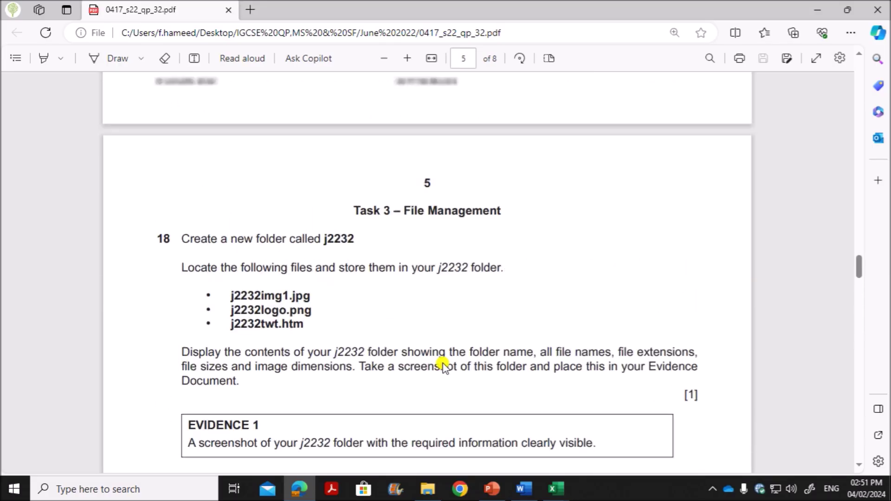
{"action": "scroll", "coordinate": [444, 369], "scroll_direction": "up", "scroll_amount": 1}
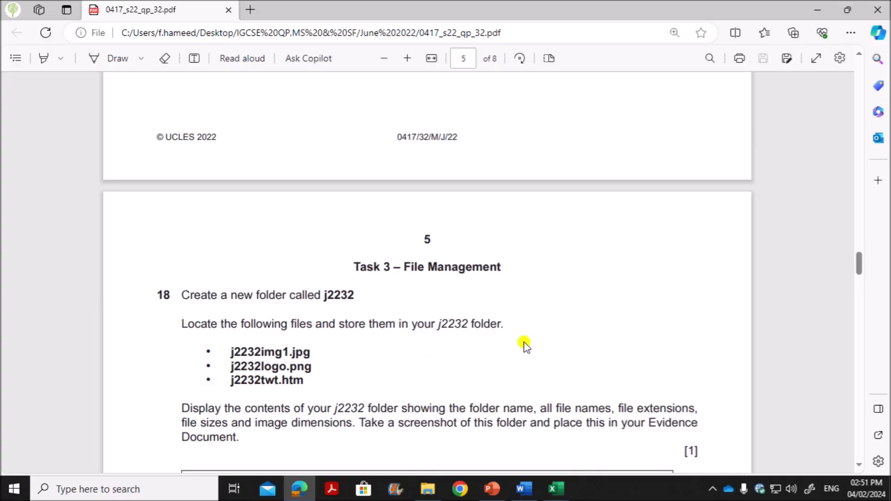
{"action": "scroll", "coordinate": [550, 333], "scroll_direction": "up", "scroll_amount": 10}
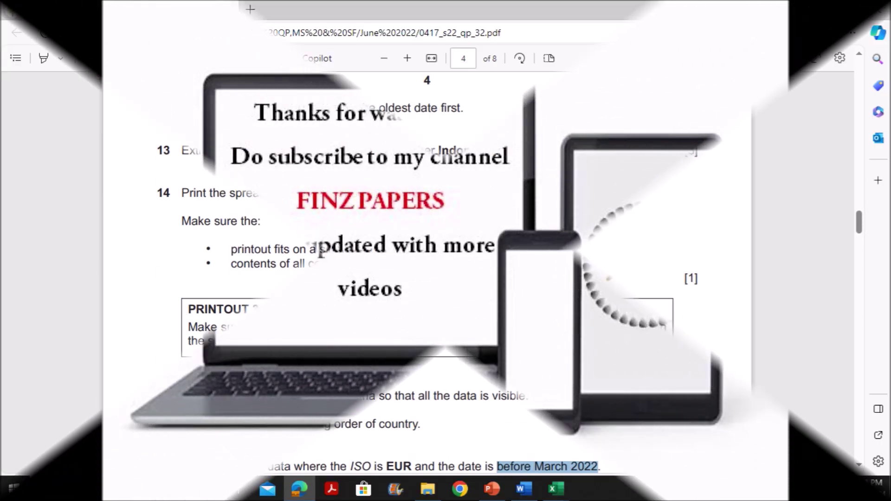